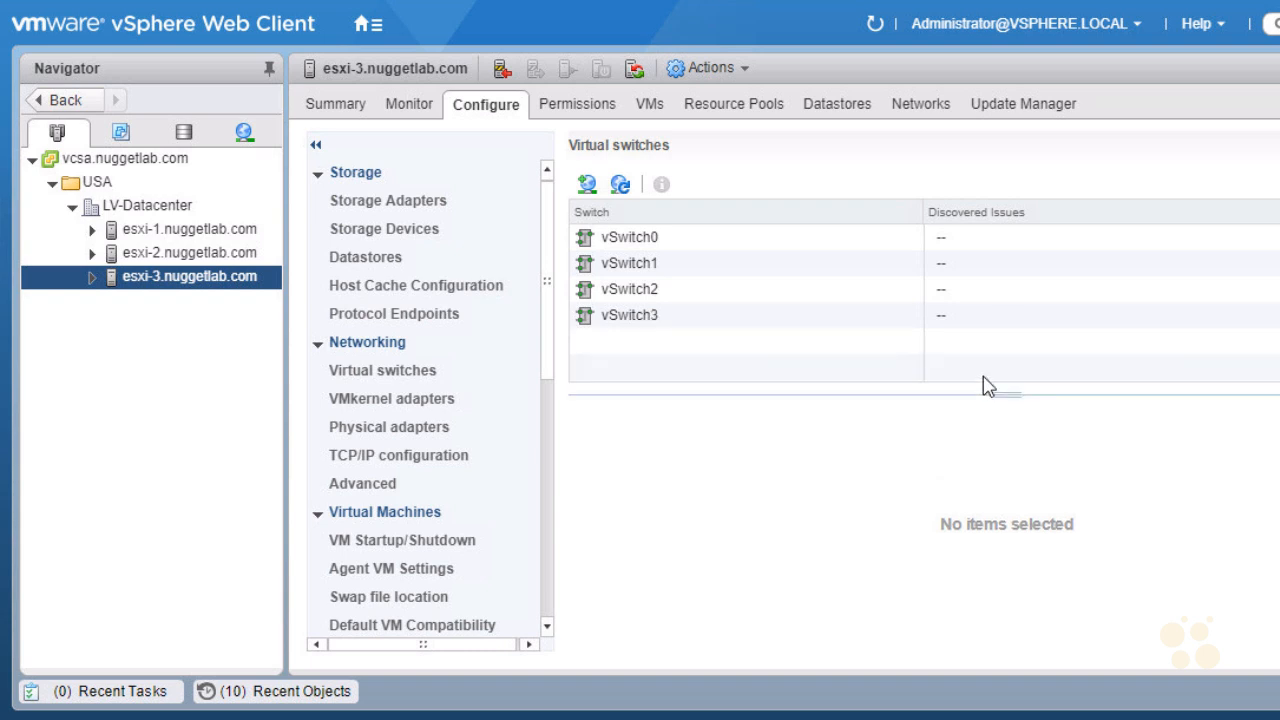
- Inspect vSwitch1 on host esxi-3.nuggetlab.com and expand the virtual machines attached to its New-VM_Network port group
{"action": "left_click", "coordinate": [642, 270]}
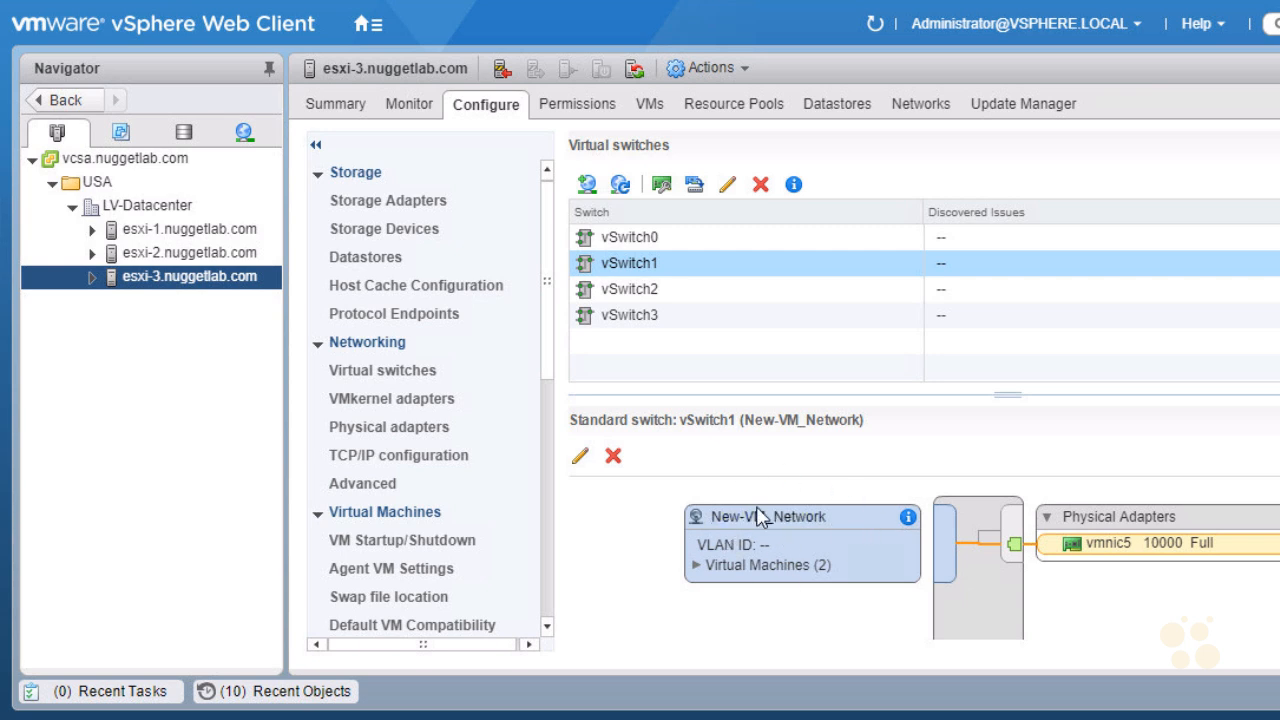
{"action": "left_click", "coordinate": [696, 568]}
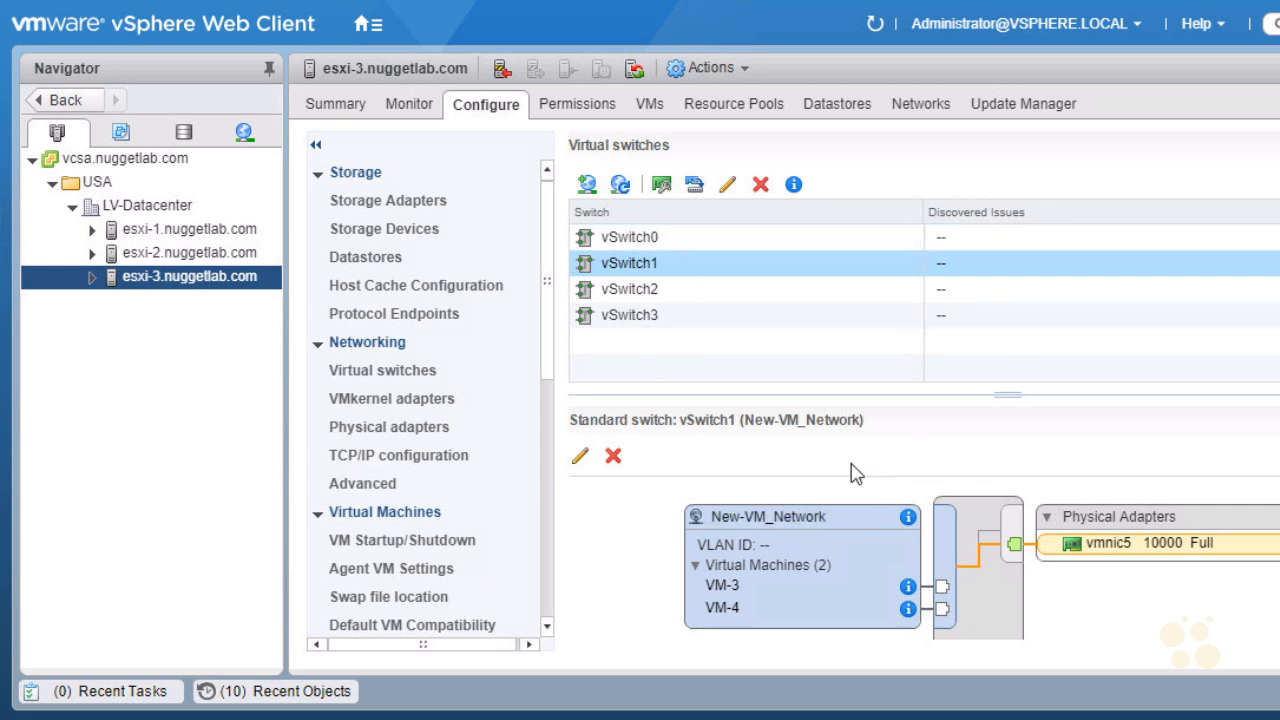
- Expand USA and LV-Datacenter in the networking inventory and review the summaries of VM Network and New-VM_Network
{"action": "left_click", "coordinate": [244, 137]}
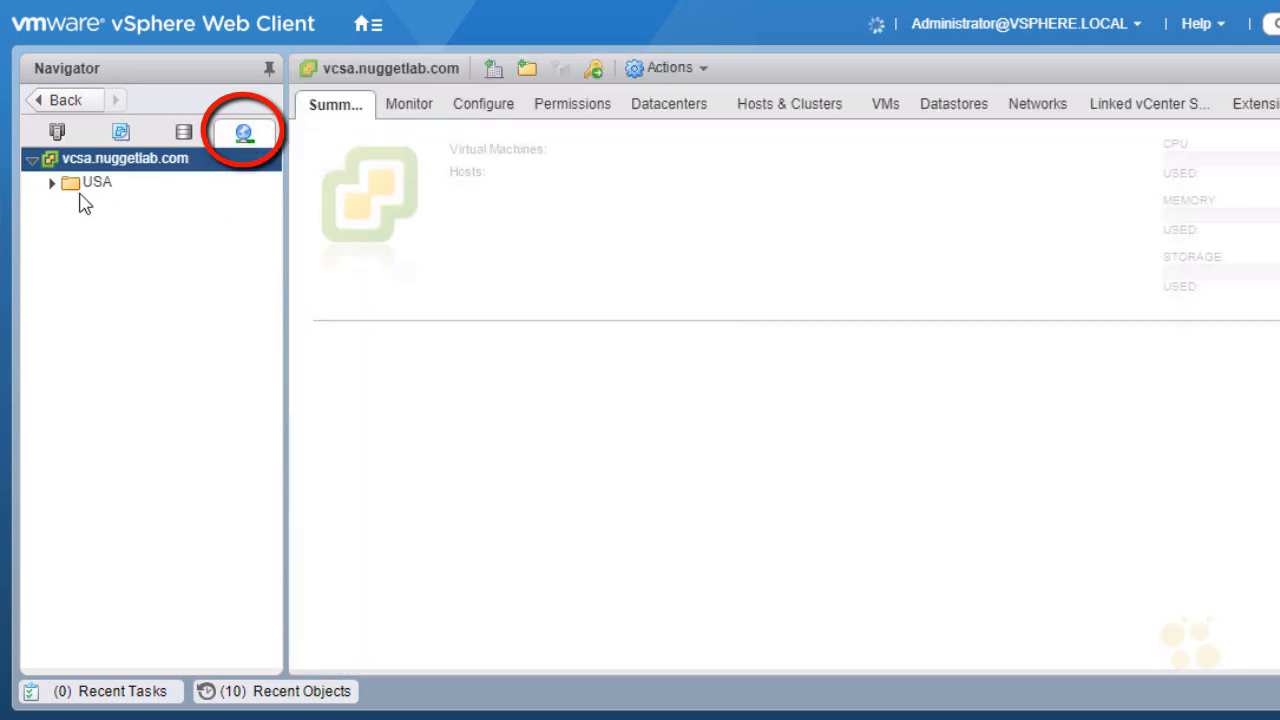
{"action": "left_click", "coordinate": [52, 184]}
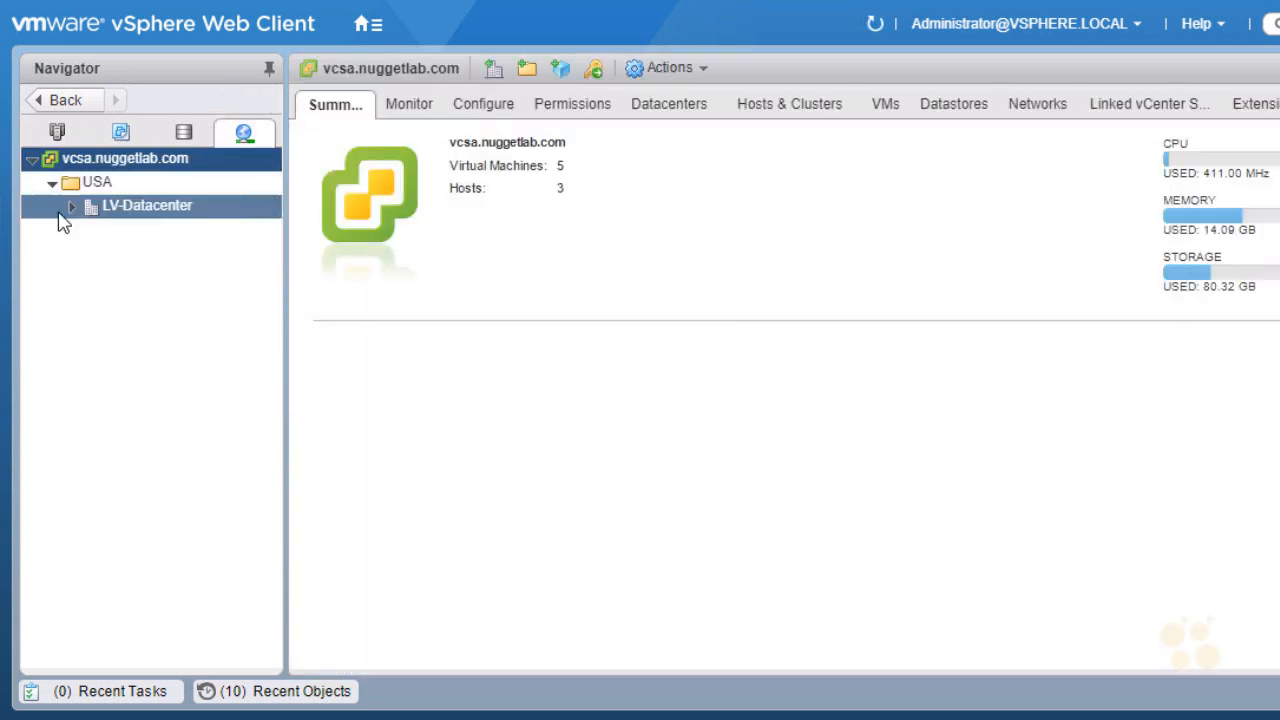
{"action": "left_click", "coordinate": [71, 208]}
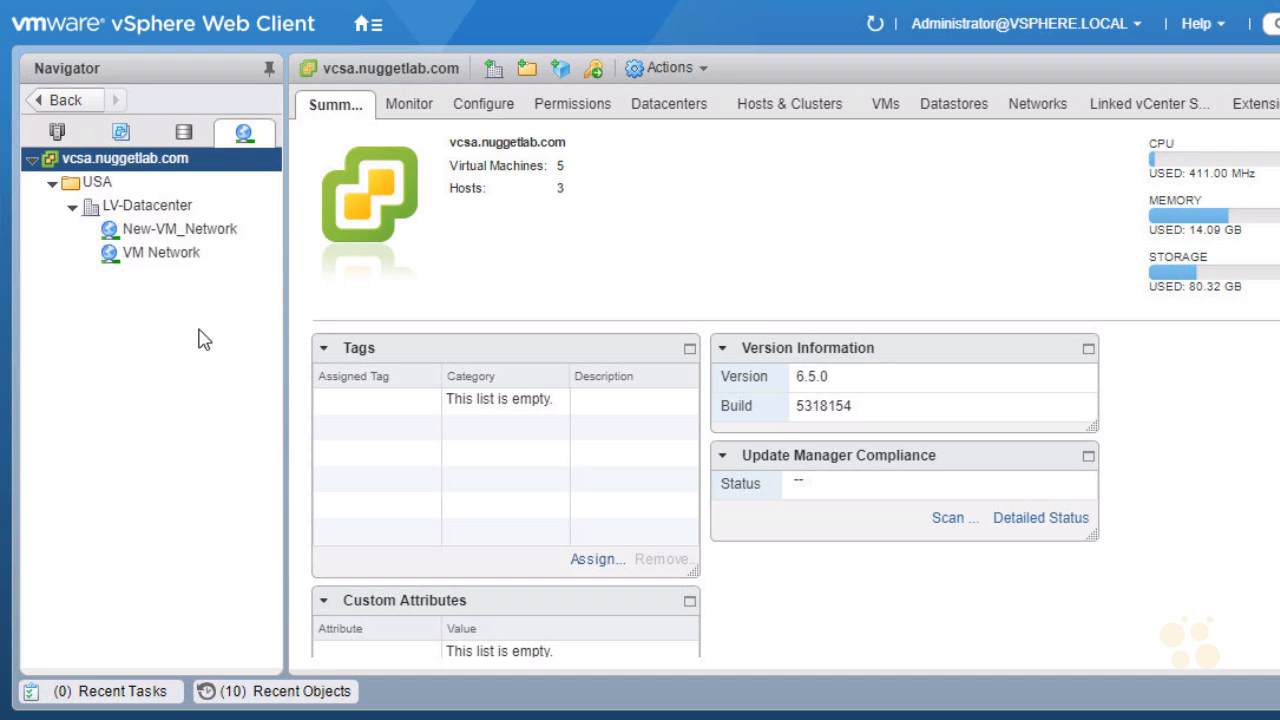
{"action": "left_click", "coordinate": [180, 247]}
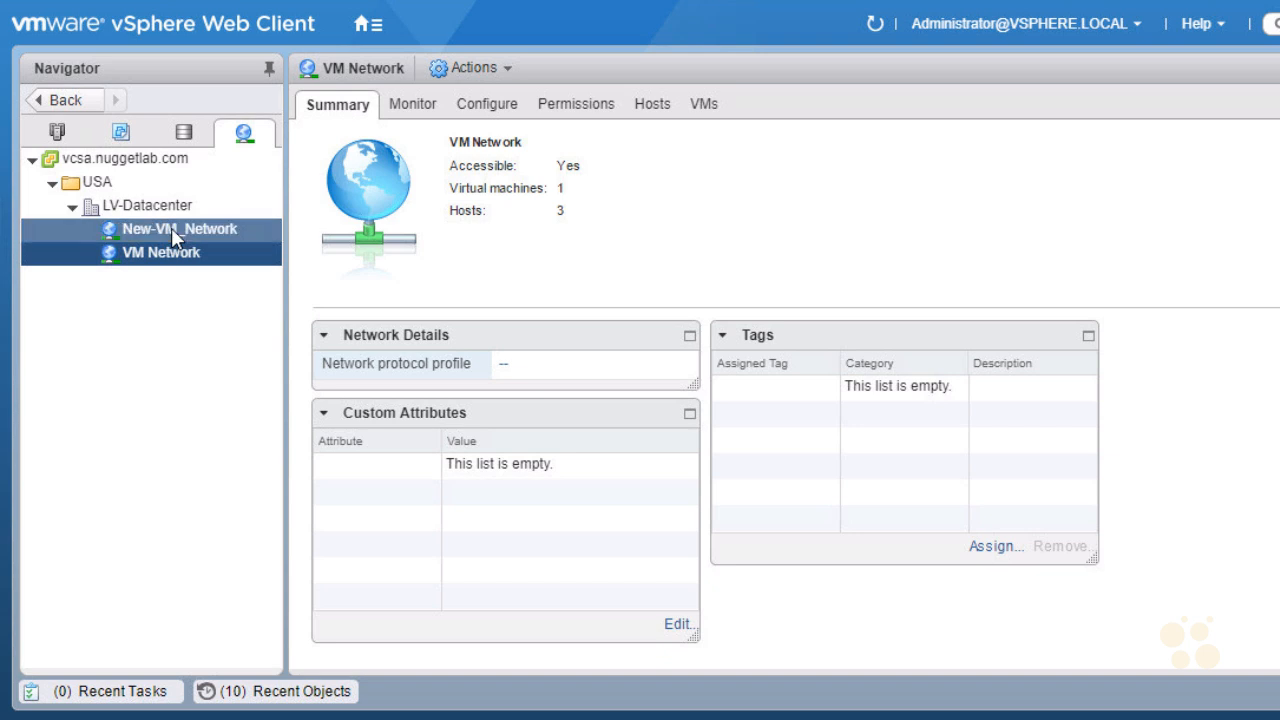
{"action": "left_click", "coordinate": [171, 228]}
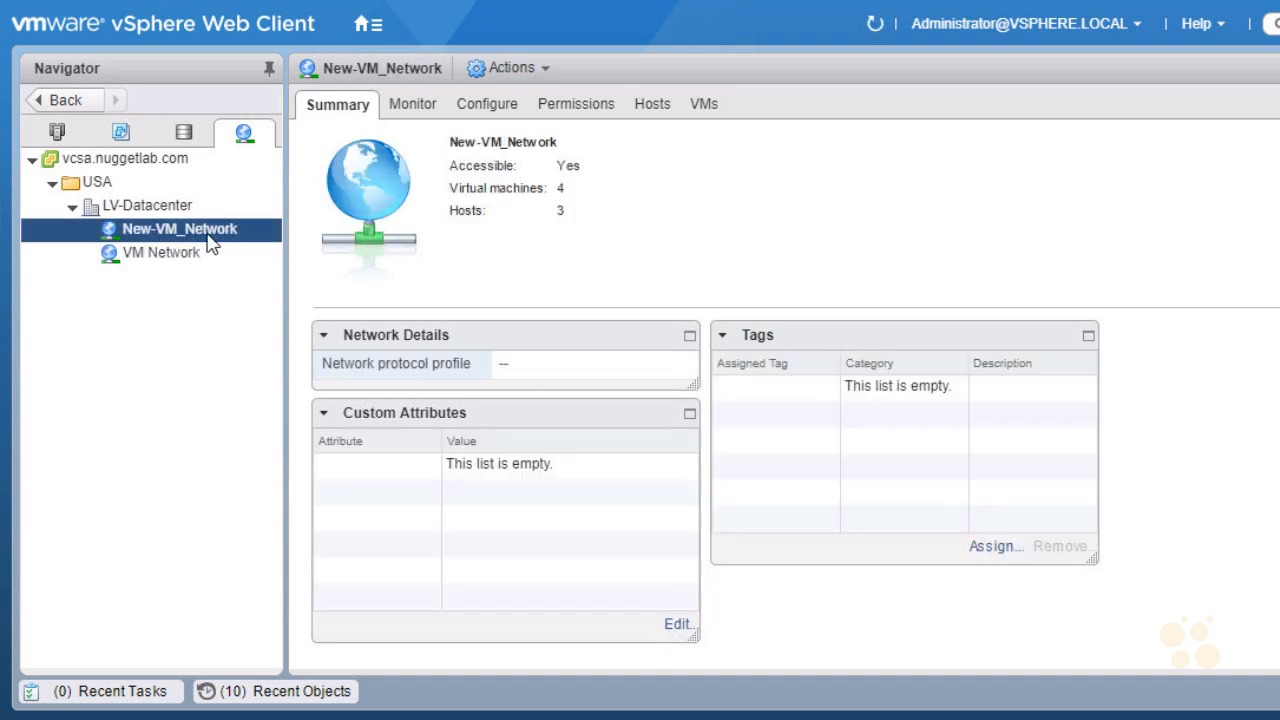
{"action": "left_click", "coordinate": [180, 253]}
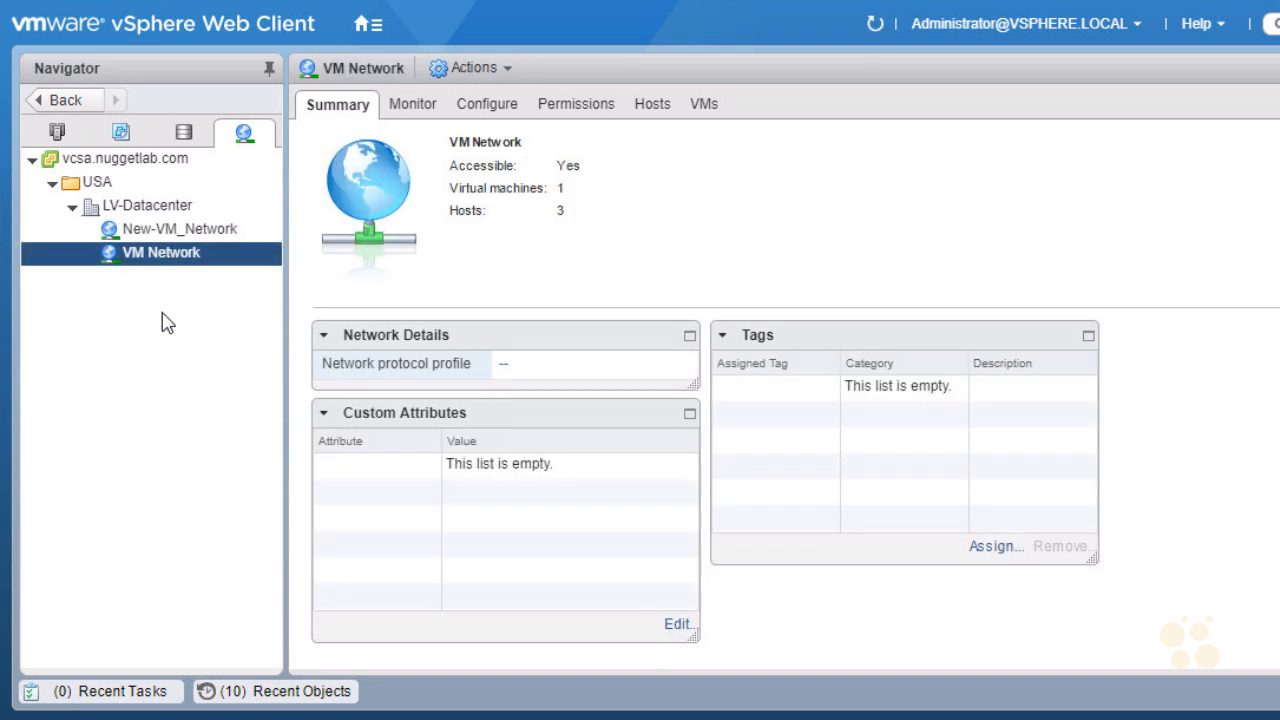
{"action": "key", "text": "ctrl+shift+d"}
{"action": "mouse_move", "coordinate": [551, 196]}
{"action": "left_mouse_down"}
{"action": "mouse_move", "coordinate": [569, 180]}
{"action": "mouse_move", "coordinate": [562, 205]}
{"action": "left_mouse_up"}
{"action": "key", "text": "Escape"}
- Examine which virtual machines are connected to VM Network and to New-VM_Network
{"action": "left_click", "coordinate": [703, 106]}
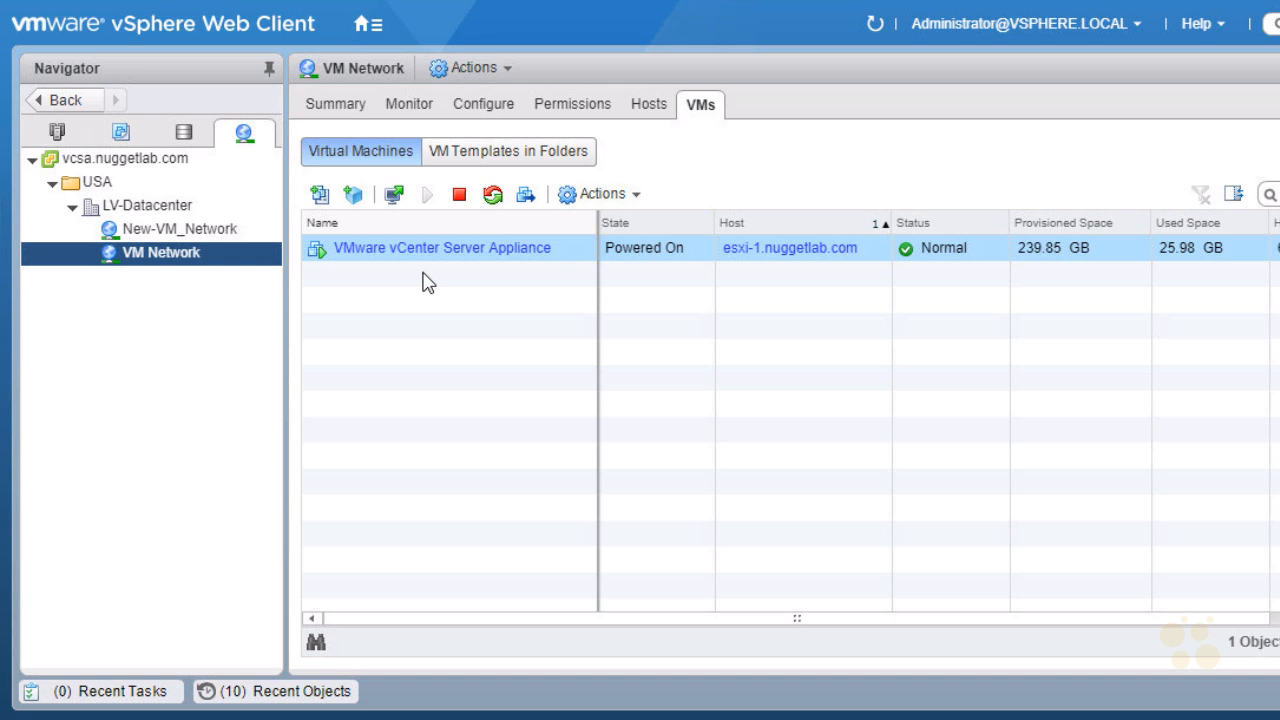
{"action": "left_click", "coordinate": [196, 236]}
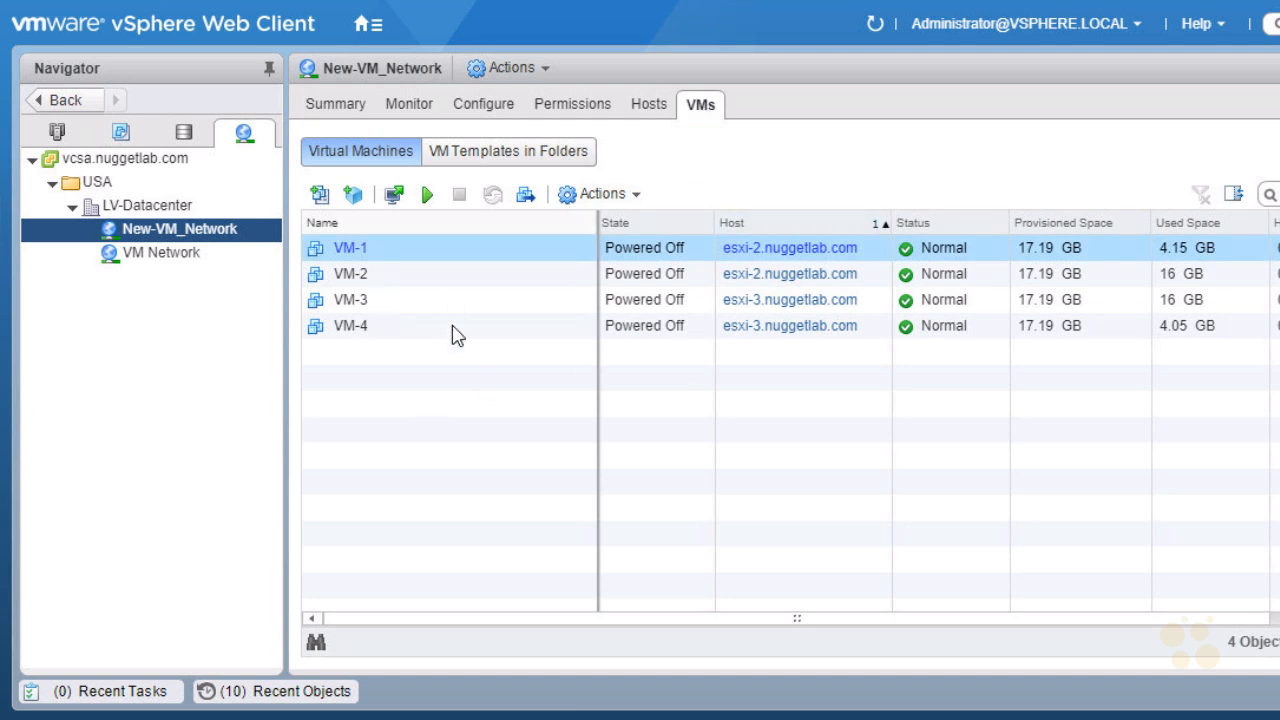
- Review the available columns for New-VM_Network's virtual machine list and move the Used Space column directly after Host
{"action": "left_click", "coordinate": [800, 299], "text": "ctrl"}
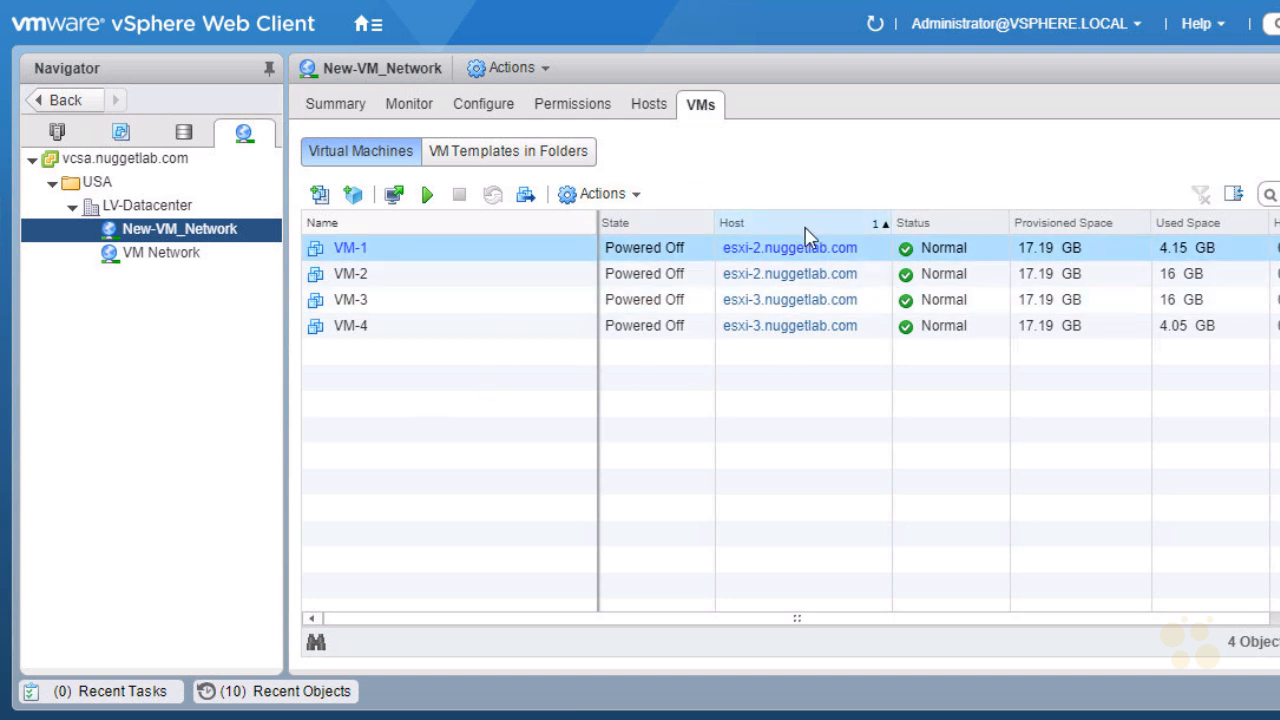
{"action": "right_click", "coordinate": [801, 230]}
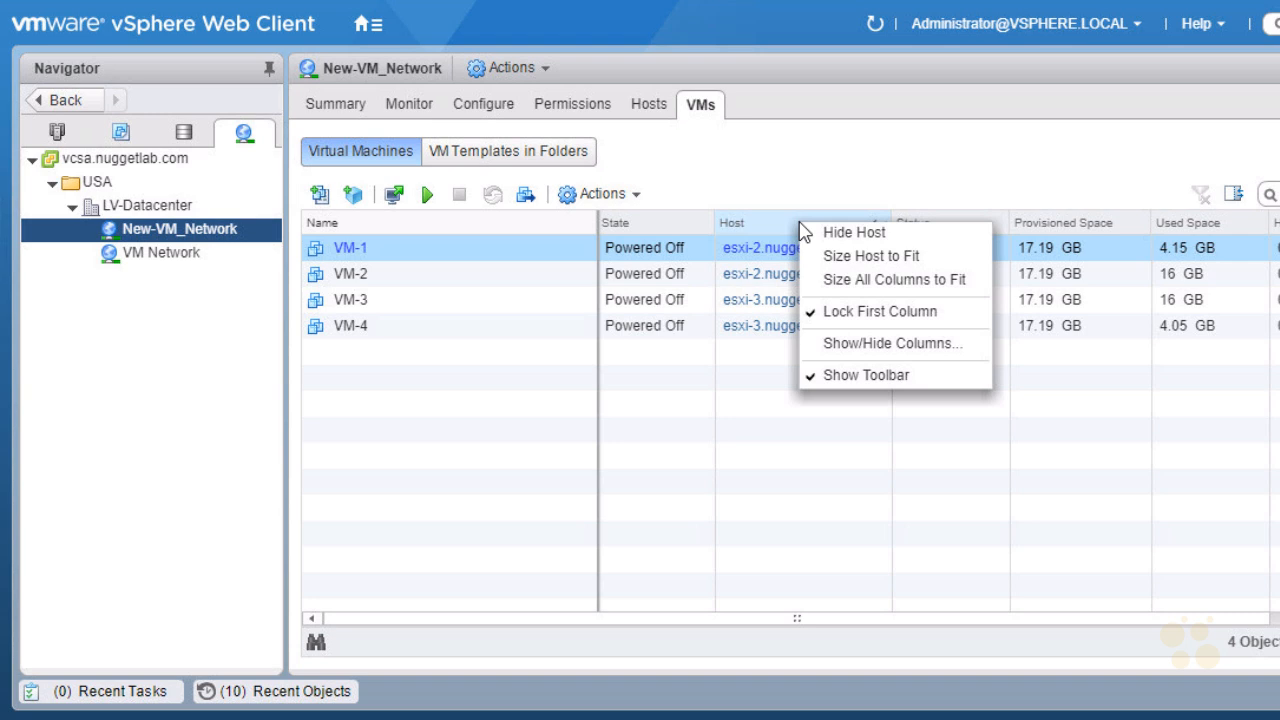
{"action": "left_click", "coordinate": [924, 345]}
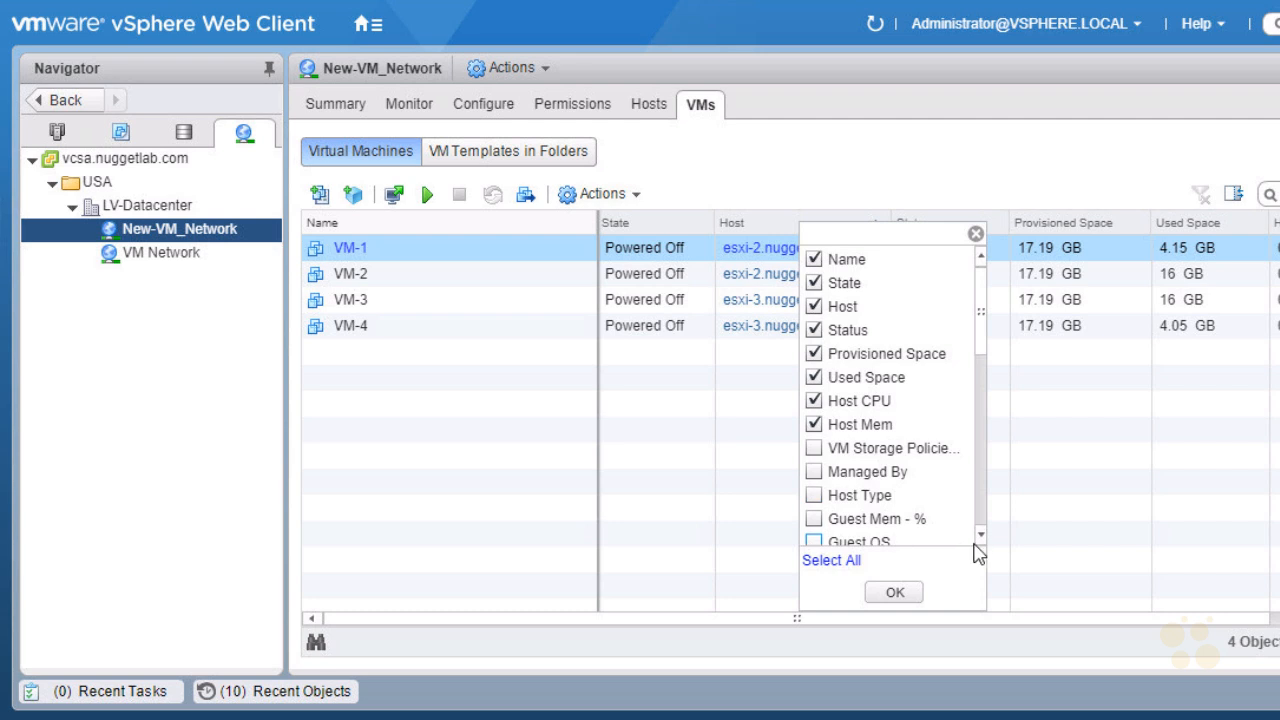
{"action": "scroll", "coordinate": [982, 536], "scroll_direction": "down", "scroll_amount": 6}
{"action": "left_click", "coordinate": [895, 593]}
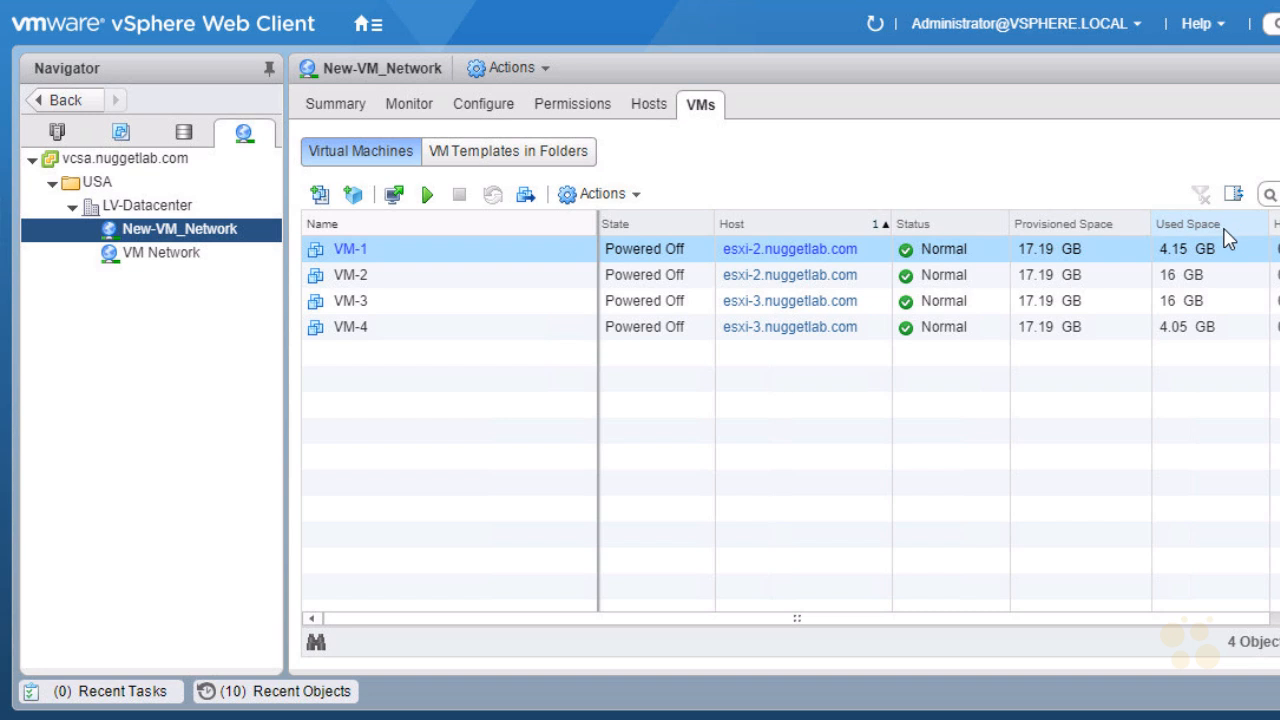
{"action": "mouse_move", "coordinate": [1230, 233]}
{"action": "left_mouse_down"}
{"action": "mouse_move", "coordinate": [925, 221]}
{"action": "mouse_move", "coordinate": [940, 228]}
{"action": "left_mouse_up"}
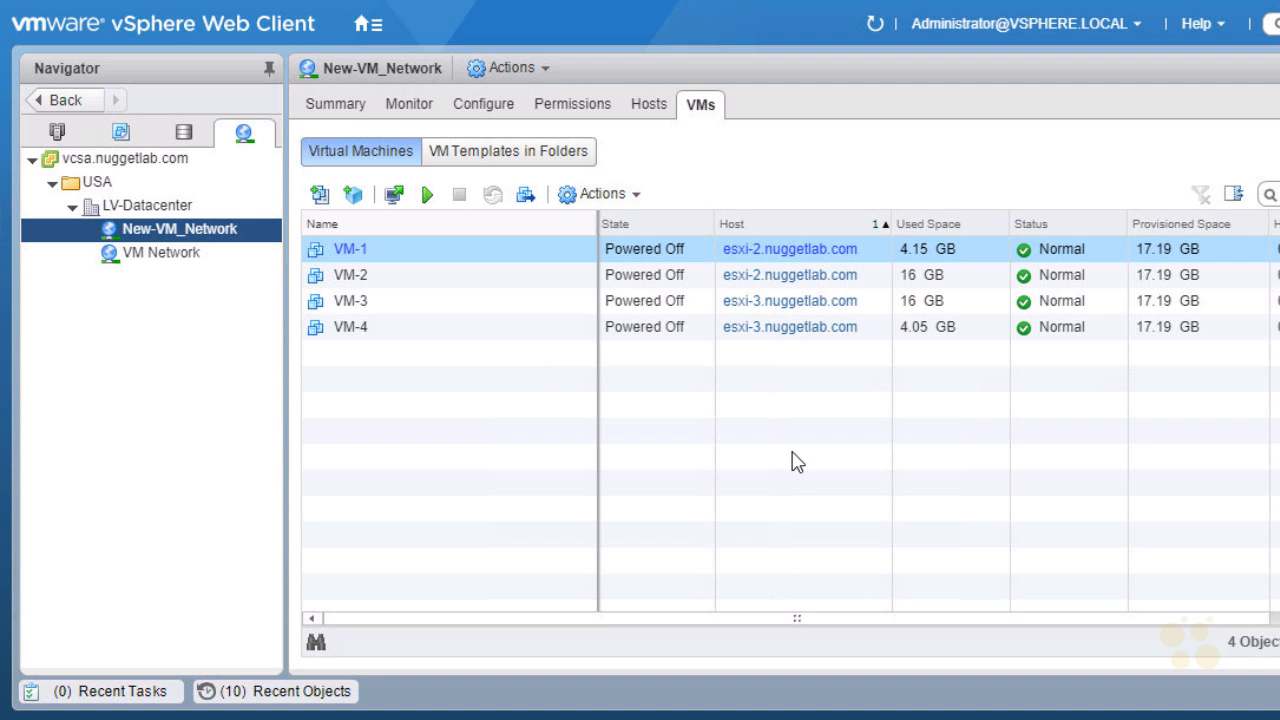
- Start a new distributed switch in LV-Datacenter, keeping the name DSwitch and version 6.5.0, and proceed to its settings
{"action": "left_click", "coordinate": [174, 210]}
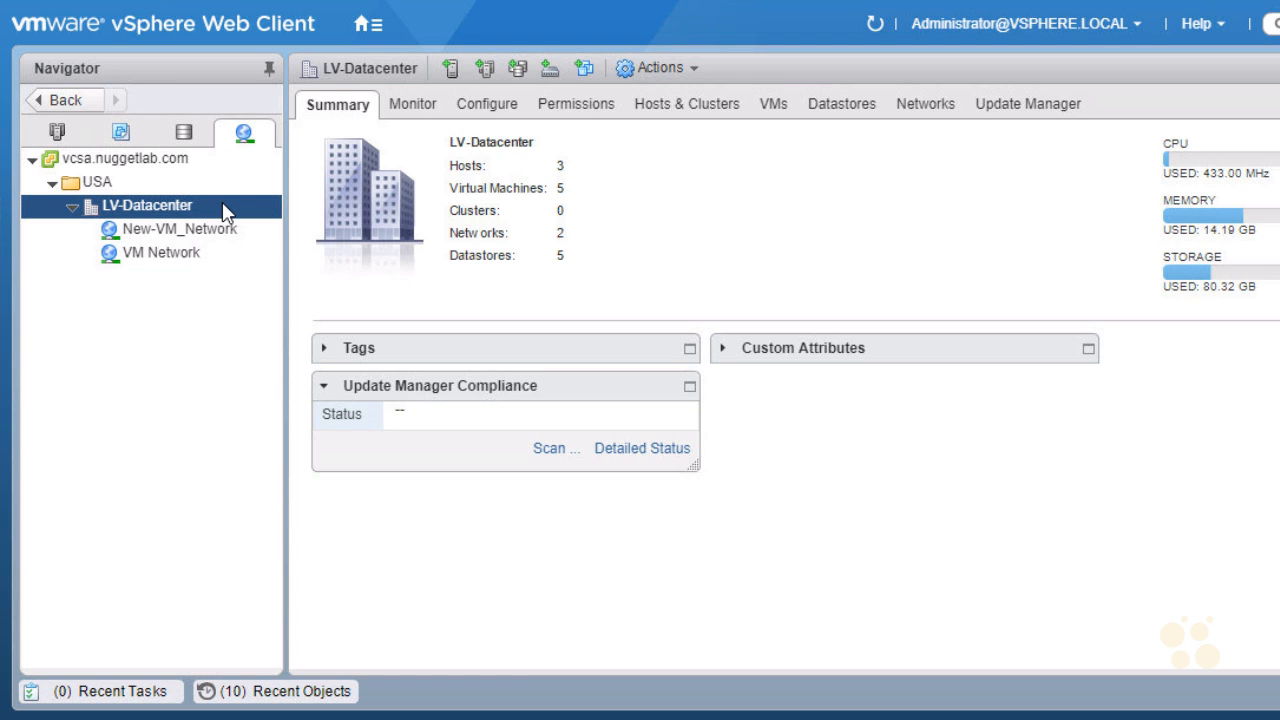
{"action": "right_click", "coordinate": [226, 212]}
{"action": "mouse_move", "coordinate": [355, 318]}
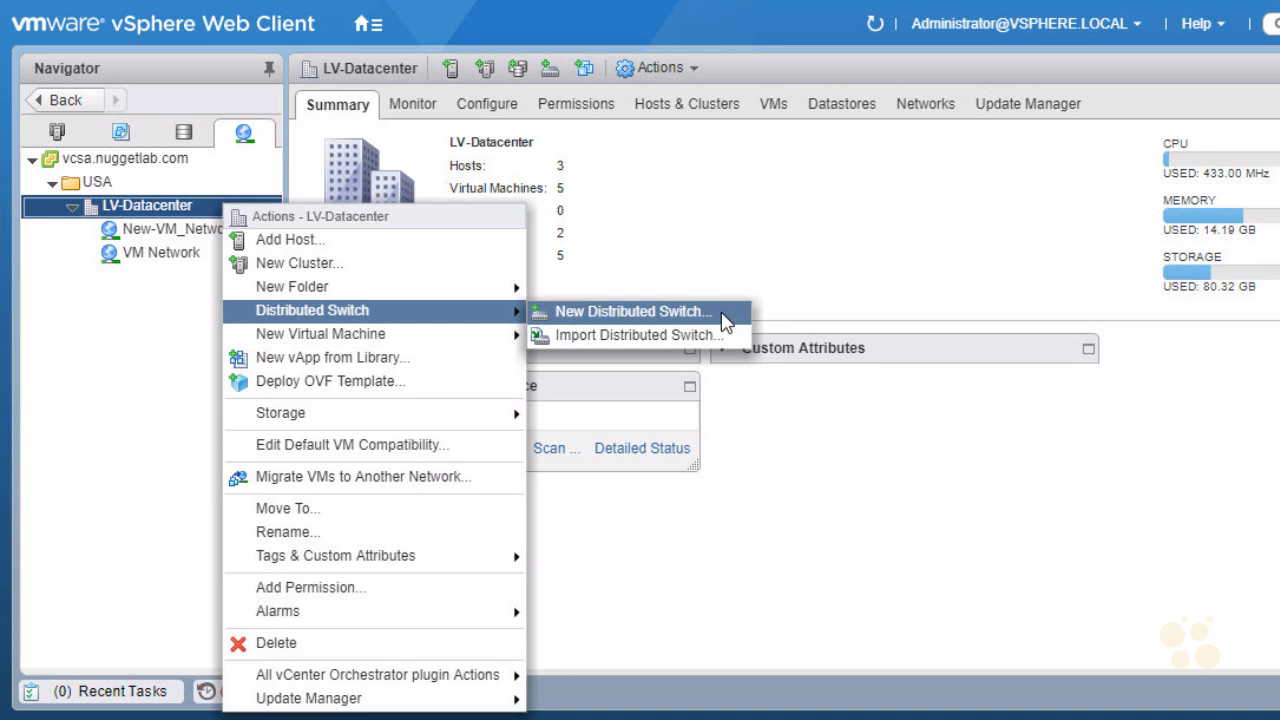
{"action": "left_click", "coordinate": [724, 322]}
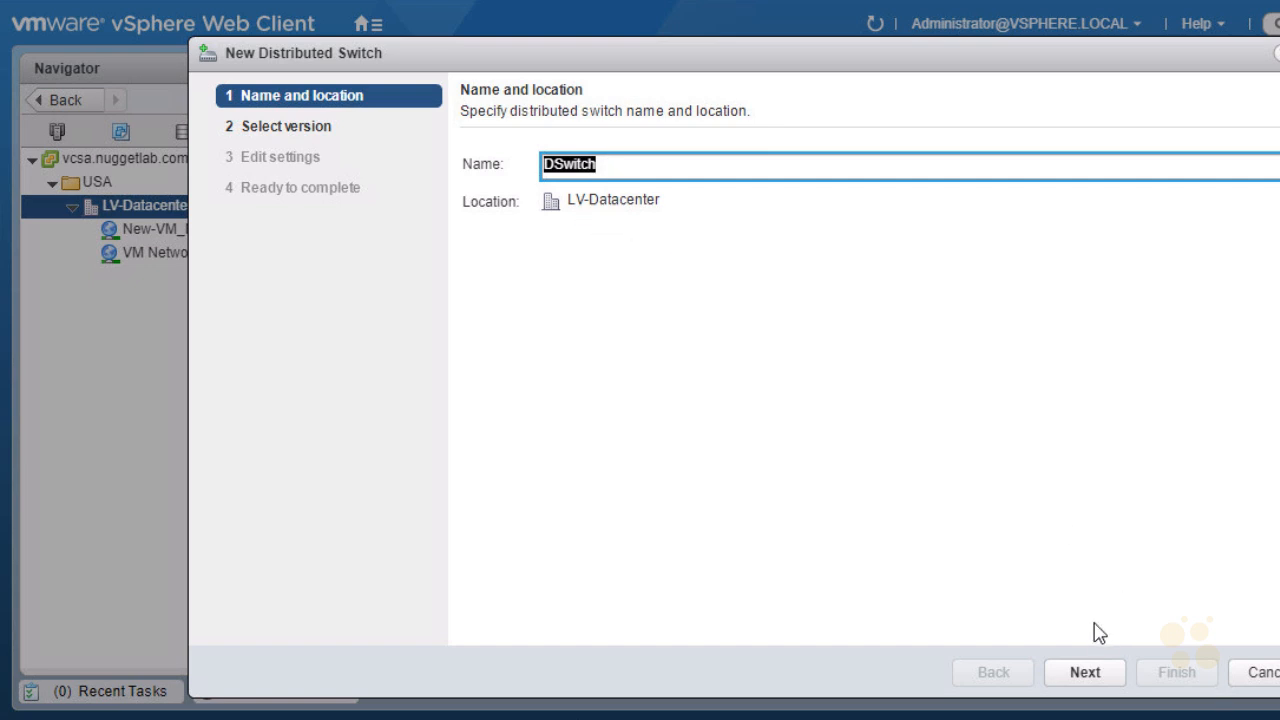
{"action": "left_click", "coordinate": [1093, 677]}
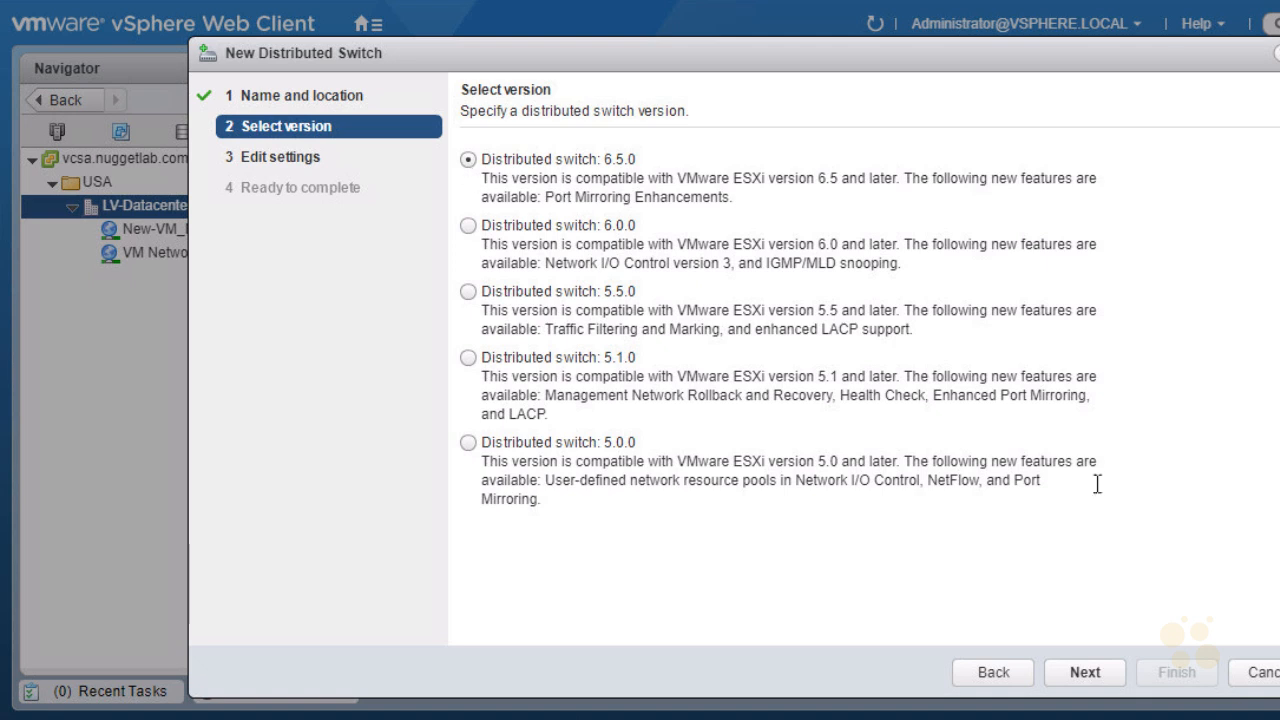
{"action": "left_click", "coordinate": [1102, 684]}
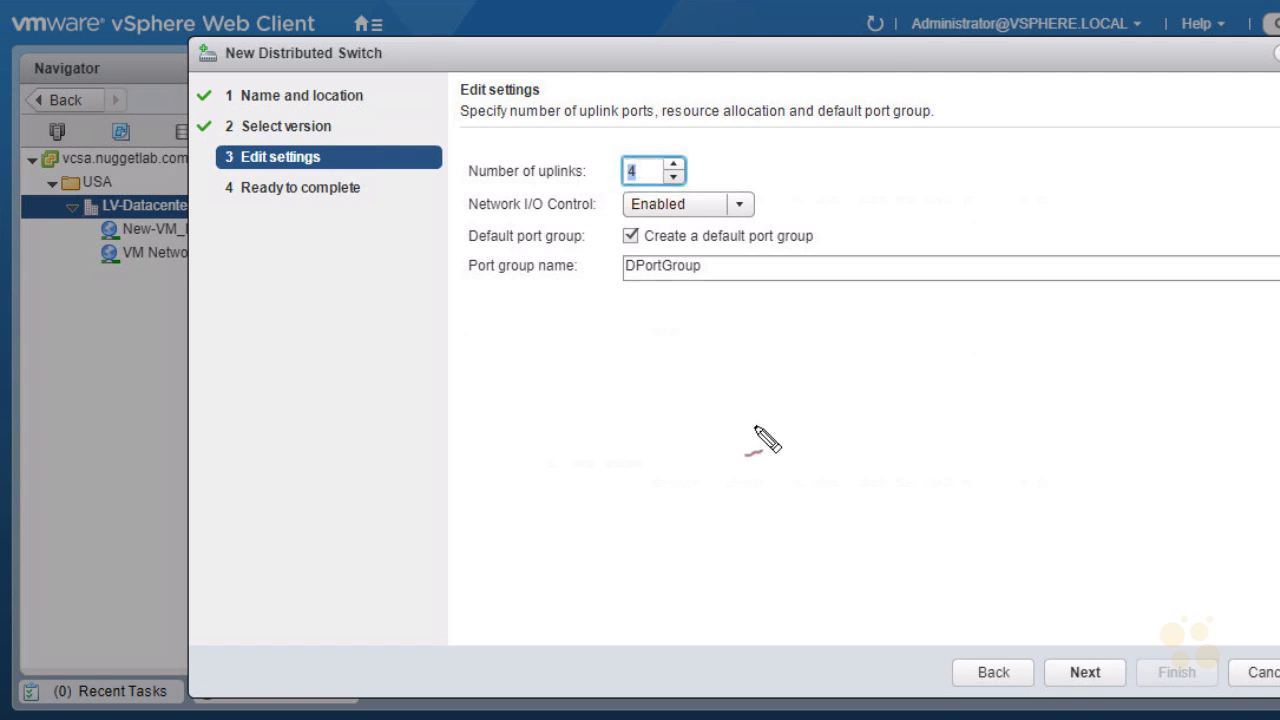
{"action": "mouse_move", "coordinate": [742, 318]}
{"action": "left_mouse_down"}
{"action": "mouse_move", "coordinate": [745, 445]}
{"action": "mouse_move", "coordinate": [741, 315]}
{"action": "mouse_move", "coordinate": [904, 294]}
{"action": "mouse_move", "coordinate": [914, 551]}
{"action": "mouse_move", "coordinate": [749, 586]}
{"action": "mouse_move", "coordinate": [736, 553]}
{"action": "left_mouse_up"}
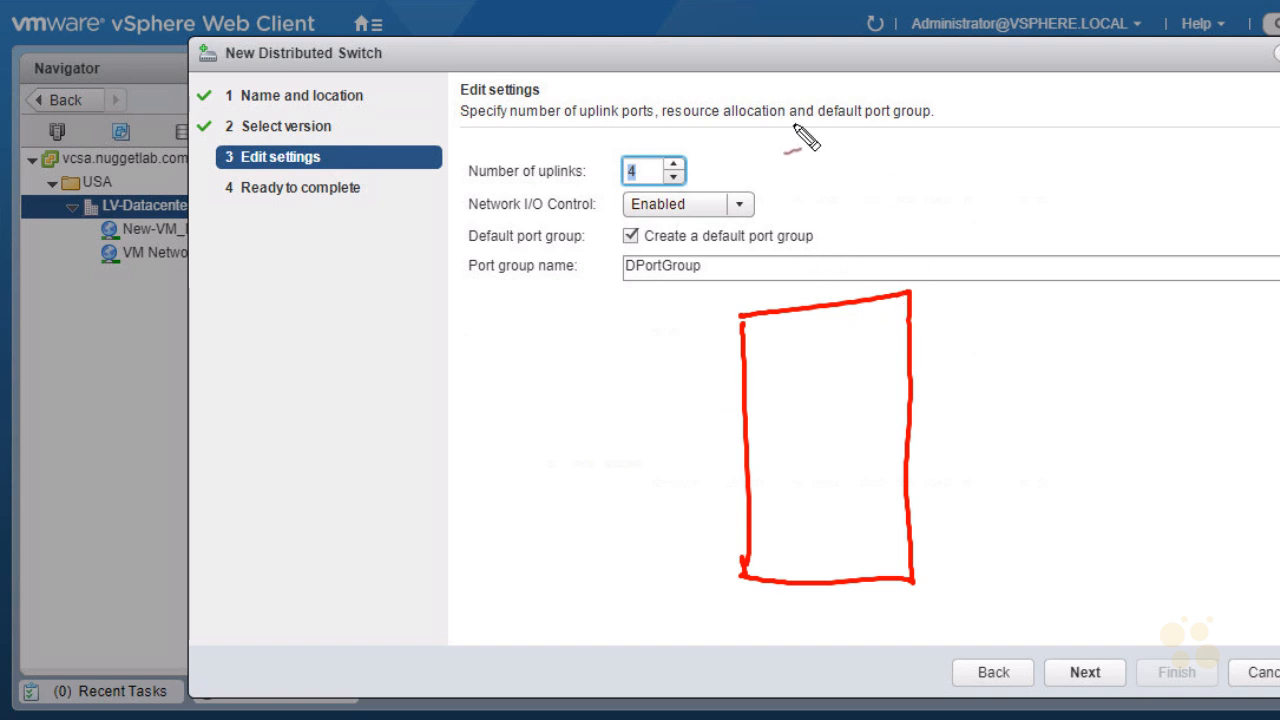
{"action": "mouse_move", "coordinate": [392, 50]}
{"action": "left_mouse_down"}
{"action": "mouse_move", "coordinate": [1034, 63]}
{"action": "mouse_move", "coordinate": [960, 277]}
{"action": "left_mouse_up"}
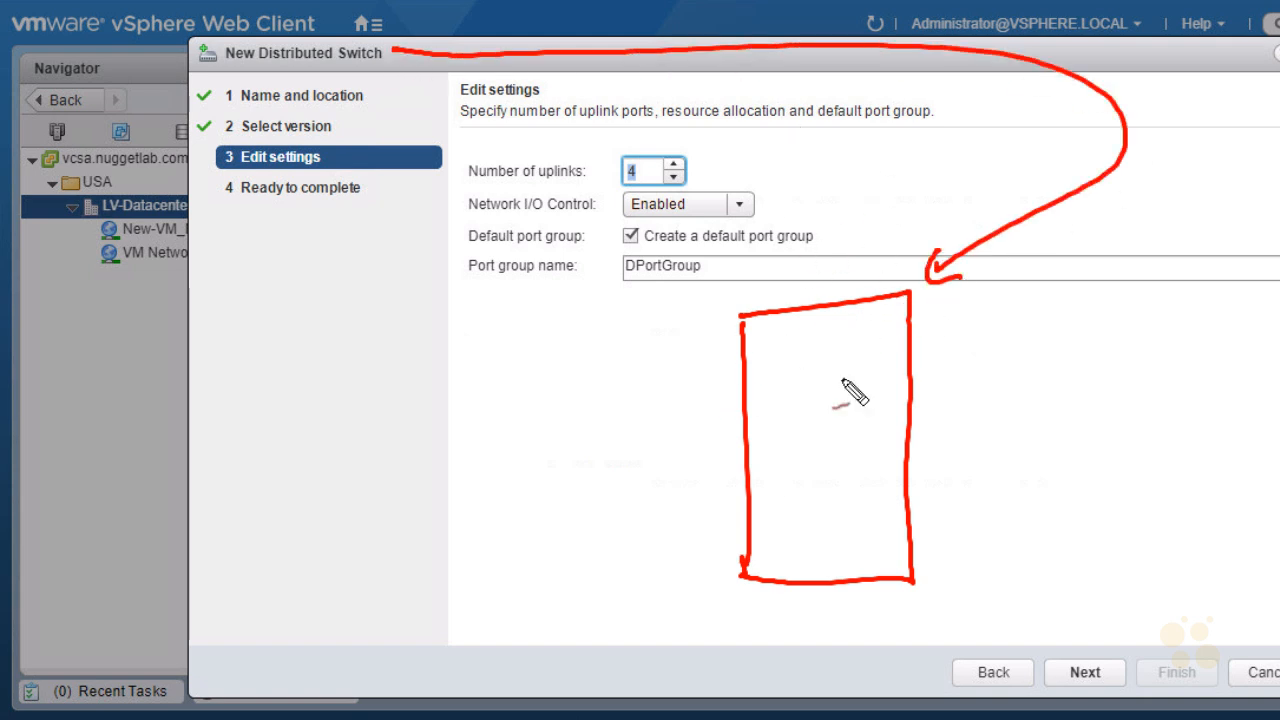
{"action": "mouse_move", "coordinate": [474, 400]}
{"action": "left_mouse_down"}
{"action": "mouse_move", "coordinate": [476, 366]}
{"action": "mouse_move", "coordinate": [492, 411]}
{"action": "mouse_move", "coordinate": [497, 386]}
{"action": "mouse_move", "coordinate": [529, 397]}
{"action": "mouse_move", "coordinate": [494, 463]}
{"action": "mouse_move", "coordinate": [505, 438]}
{"action": "mouse_move", "coordinate": [528, 449]}
{"action": "mouse_move", "coordinate": [523, 410]}
{"action": "mouse_move", "coordinate": [505, 500]}
{"action": "mouse_move", "coordinate": [668, 462]}
{"action": "left_mouse_up"}
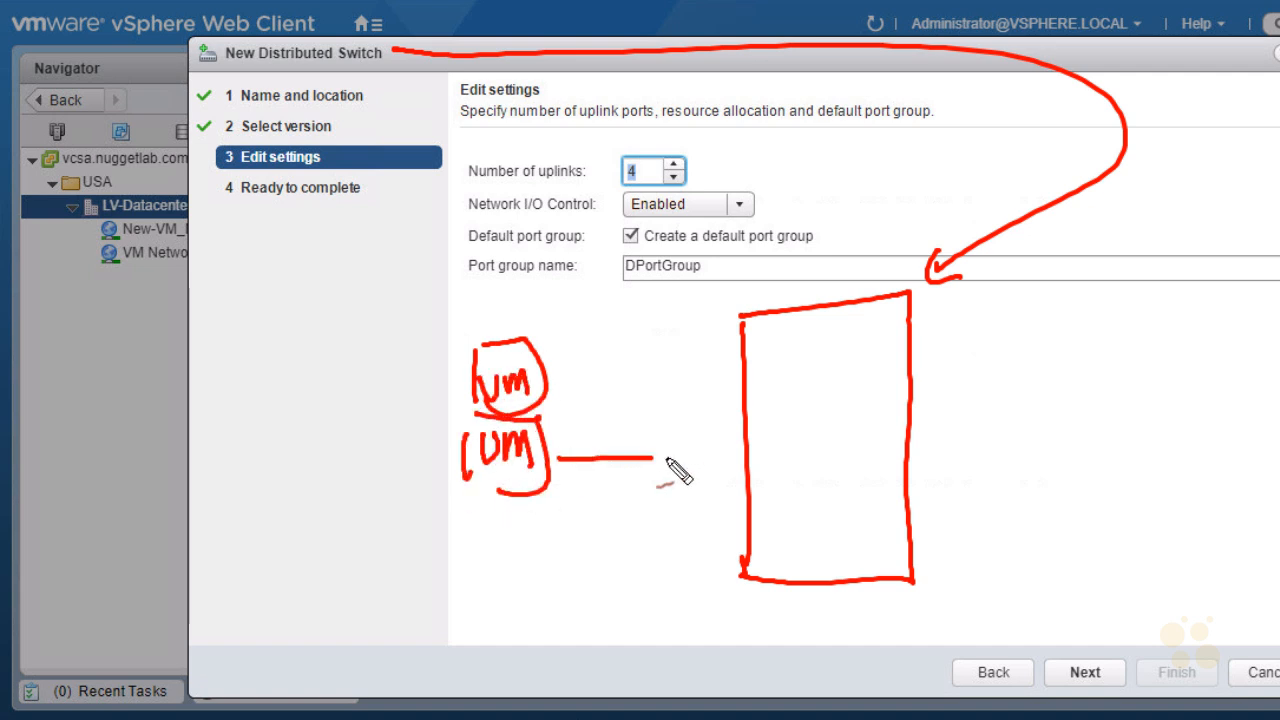
{"action": "left_click_drag", "start_coordinate": [542, 372], "coordinate": [686, 372]}
{"action": "left_click_drag", "start_coordinate": [652, 459], "coordinate": [690, 459]}
{"action": "mouse_move", "coordinate": [682, 345]}
{"action": "left_mouse_down"}
{"action": "mouse_move", "coordinate": [714, 486]}
{"action": "mouse_move", "coordinate": [778, 358]}
{"action": "mouse_move", "coordinate": [682, 350]}
{"action": "left_mouse_up"}
{"action": "left_click_drag", "start_coordinate": [515, 590], "coordinate": [582, 603]}
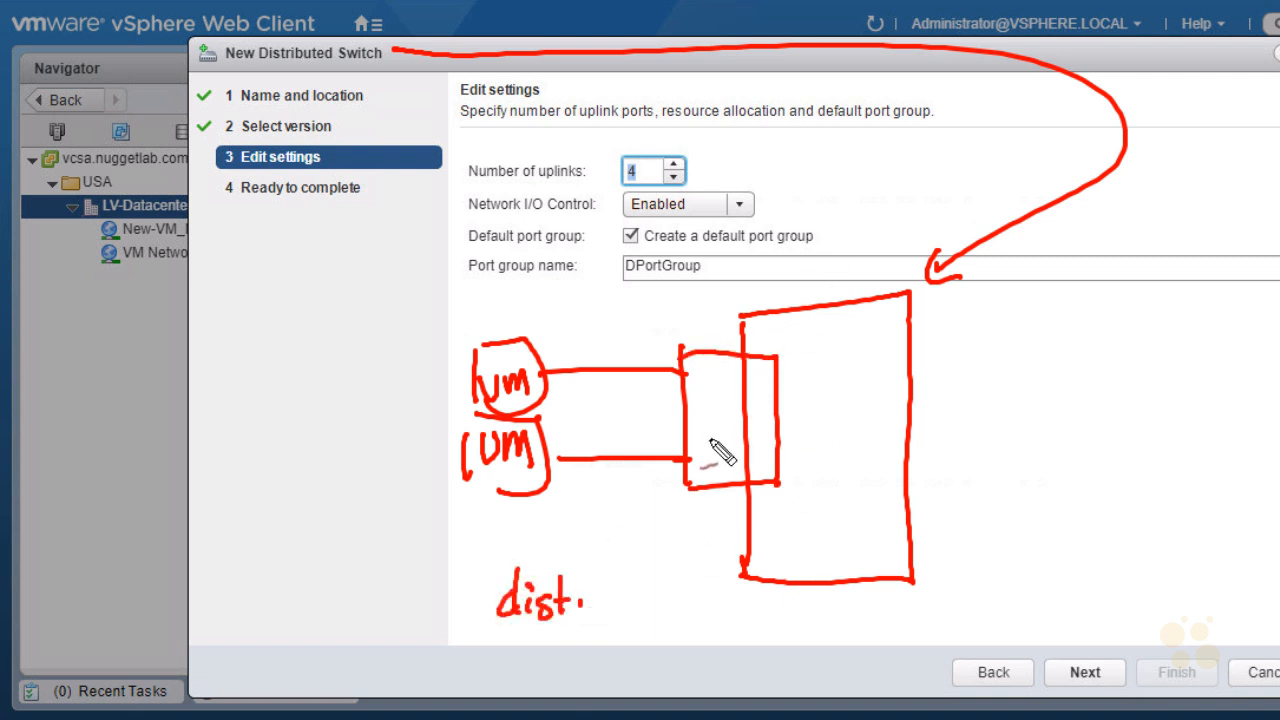
{"action": "left_click_drag", "start_coordinate": [612, 587], "coordinate": [817, 614]}
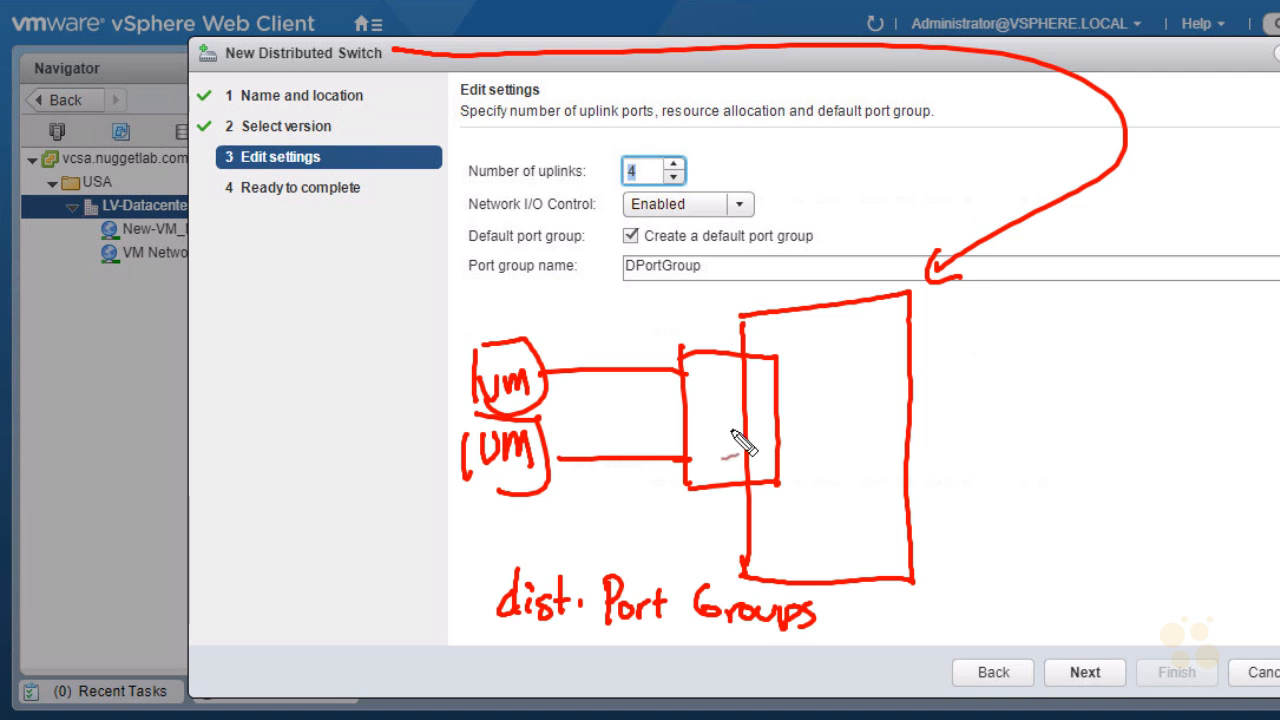
{"action": "left_click_drag", "start_coordinate": [652, 578], "coordinate": [688, 505]}
{"action": "left_click_drag", "start_coordinate": [662, 522], "coordinate": [690, 528]}
{"action": "left_click_drag", "start_coordinate": [887, 408], "coordinate": [1055, 403]}
{"action": "left_click_drag", "start_coordinate": [880, 467], "coordinate": [1055, 462]}
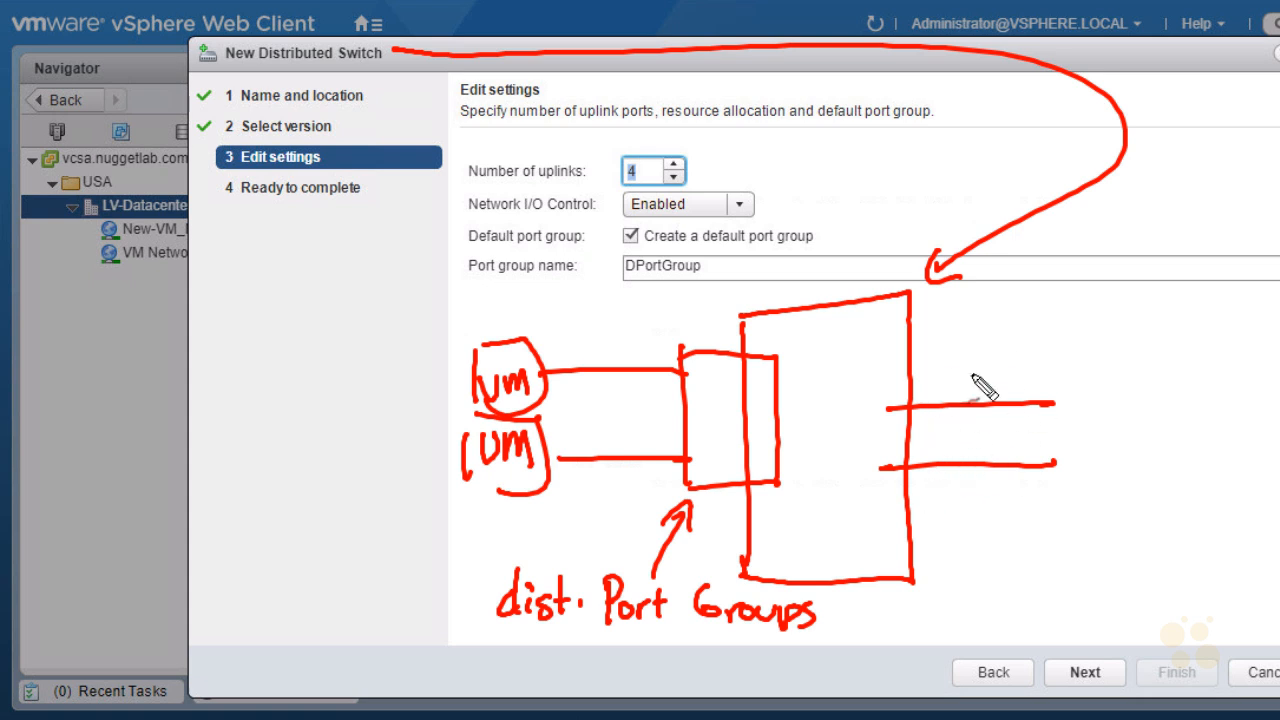
{"action": "mouse_move", "coordinate": [996, 318]}
{"action": "left_mouse_down"}
{"action": "mouse_move", "coordinate": [969, 372]}
{"action": "mouse_move", "coordinate": [990, 362]}
{"action": "left_mouse_up"}
{"action": "mouse_move", "coordinate": [1018, 316]}
{"action": "left_mouse_down"}
{"action": "mouse_move", "coordinate": [1022, 335]}
{"action": "mouse_move", "coordinate": [1270, 320]}
{"action": "left_mouse_up"}
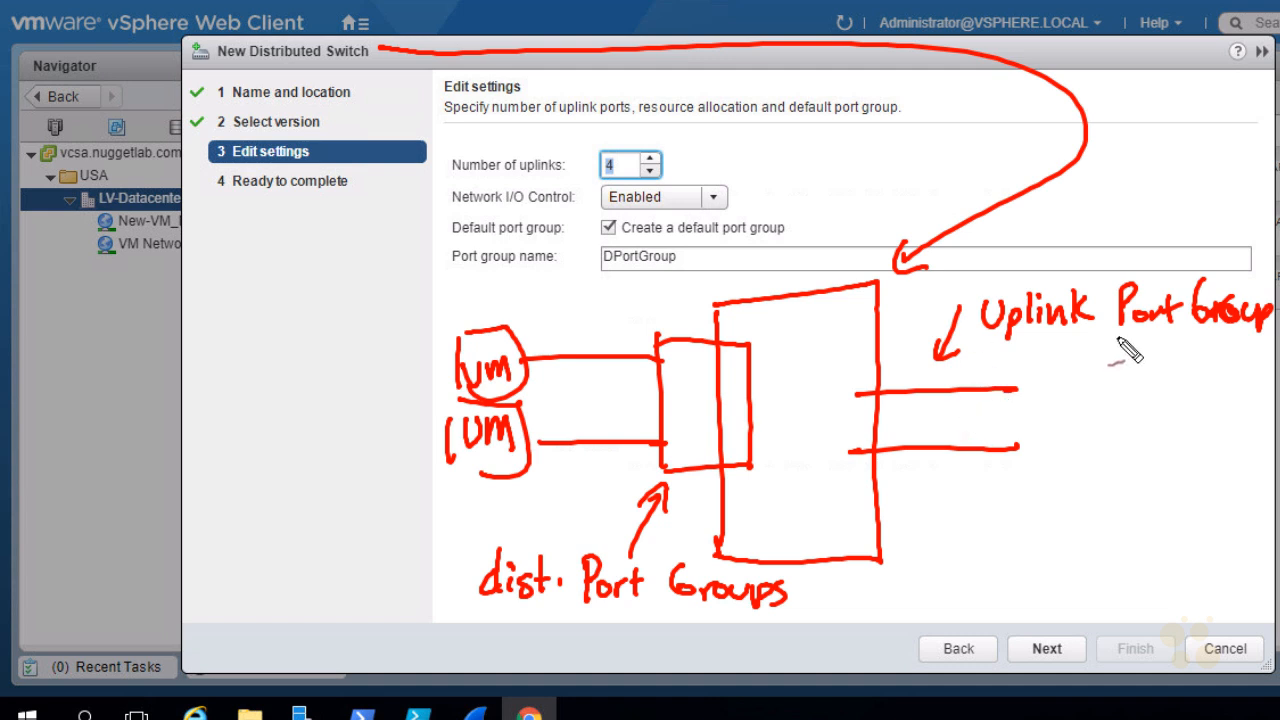
{"action": "mouse_move", "coordinate": [563, 172]}
{"action": "left_mouse_down"}
{"action": "mouse_move", "coordinate": [598, 166]}
{"action": "mouse_move", "coordinate": [586, 177]}
{"action": "left_mouse_up"}
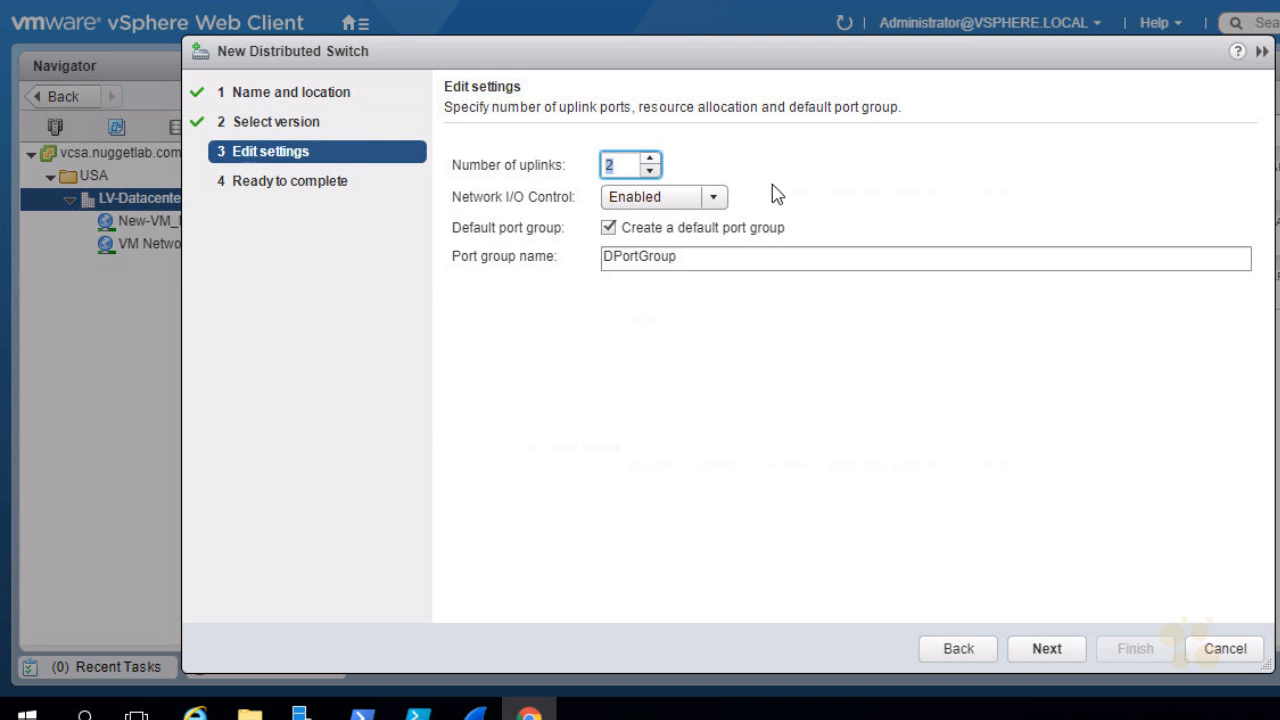
- Create the distributed switch with Network I/O Control enabled and a default port group named DS VM Port Group
{"action": "left_click", "coordinate": [714, 198]}
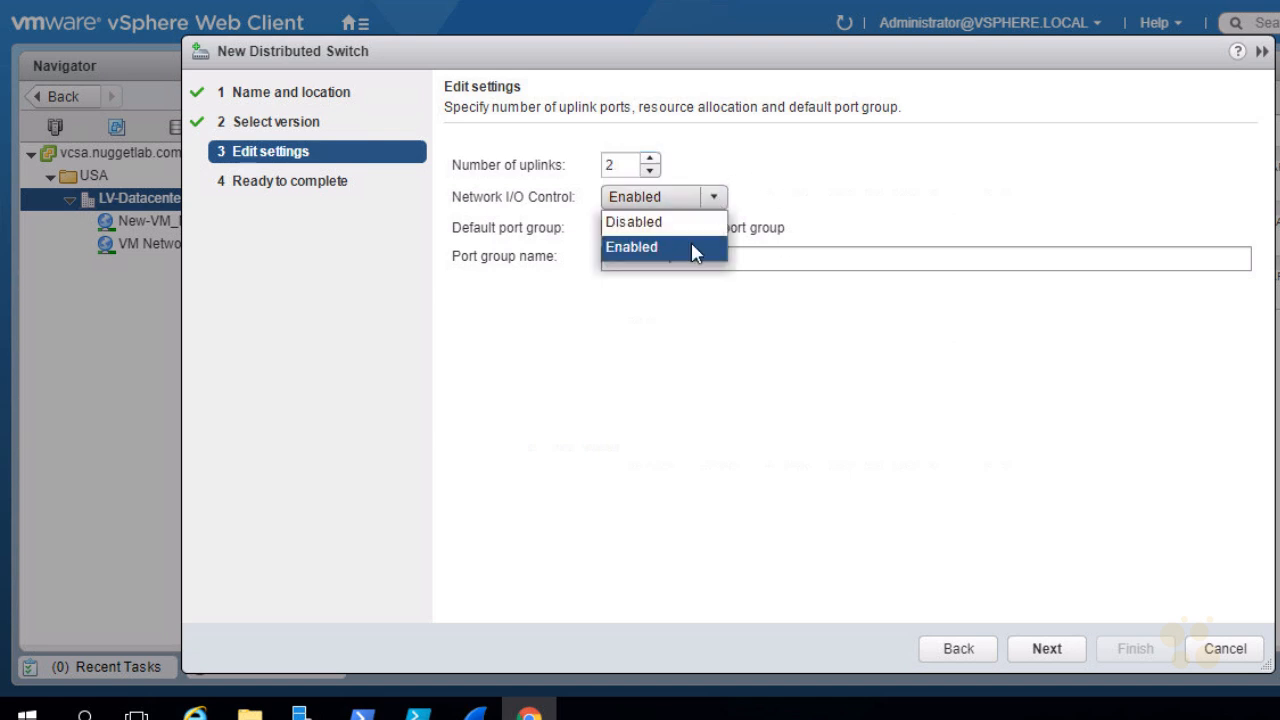
{"action": "left_click", "coordinate": [691, 244]}
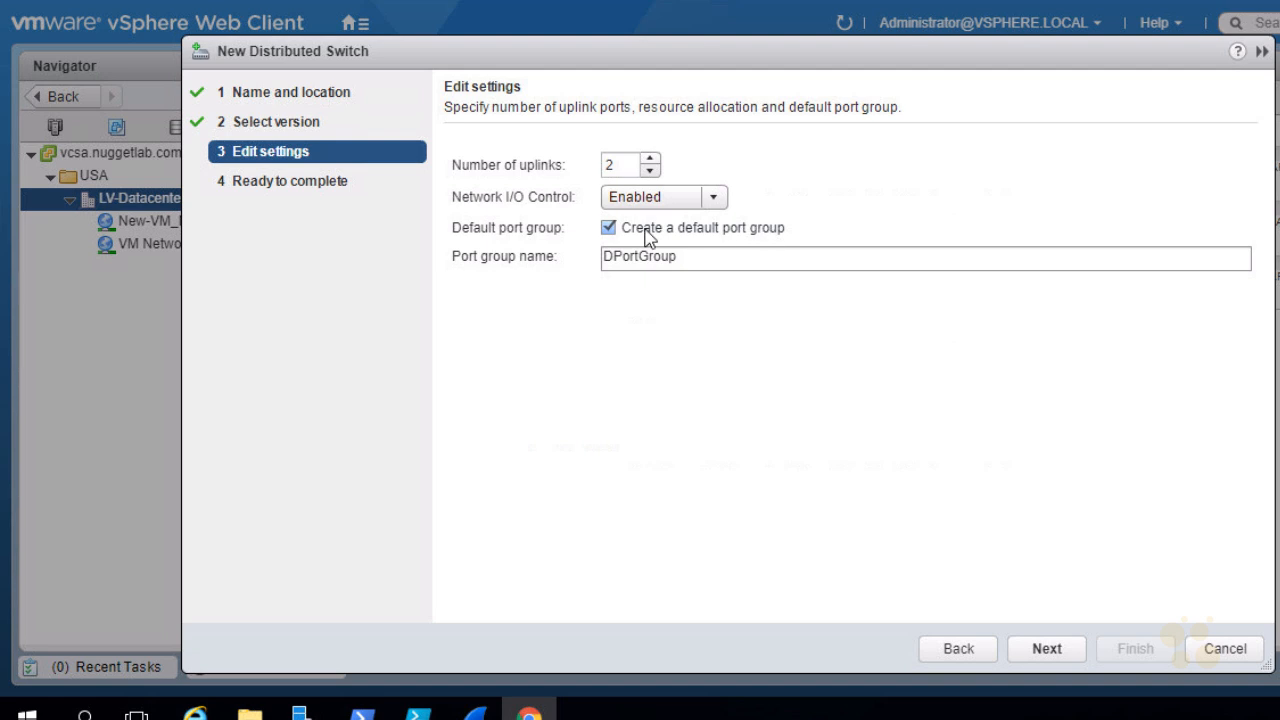
{"action": "left_click", "coordinate": [711, 261]}
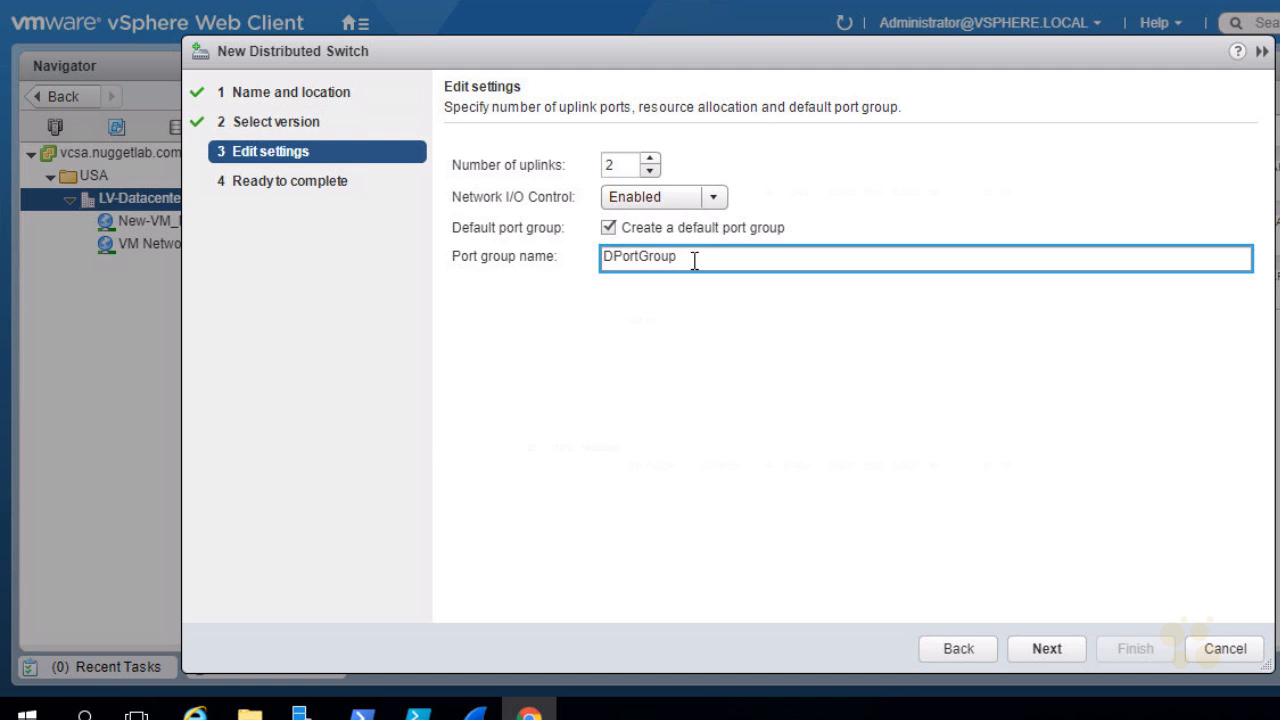
{"action": "left_click_drag", "start_coordinate": [680, 264], "coordinate": [578, 263]}
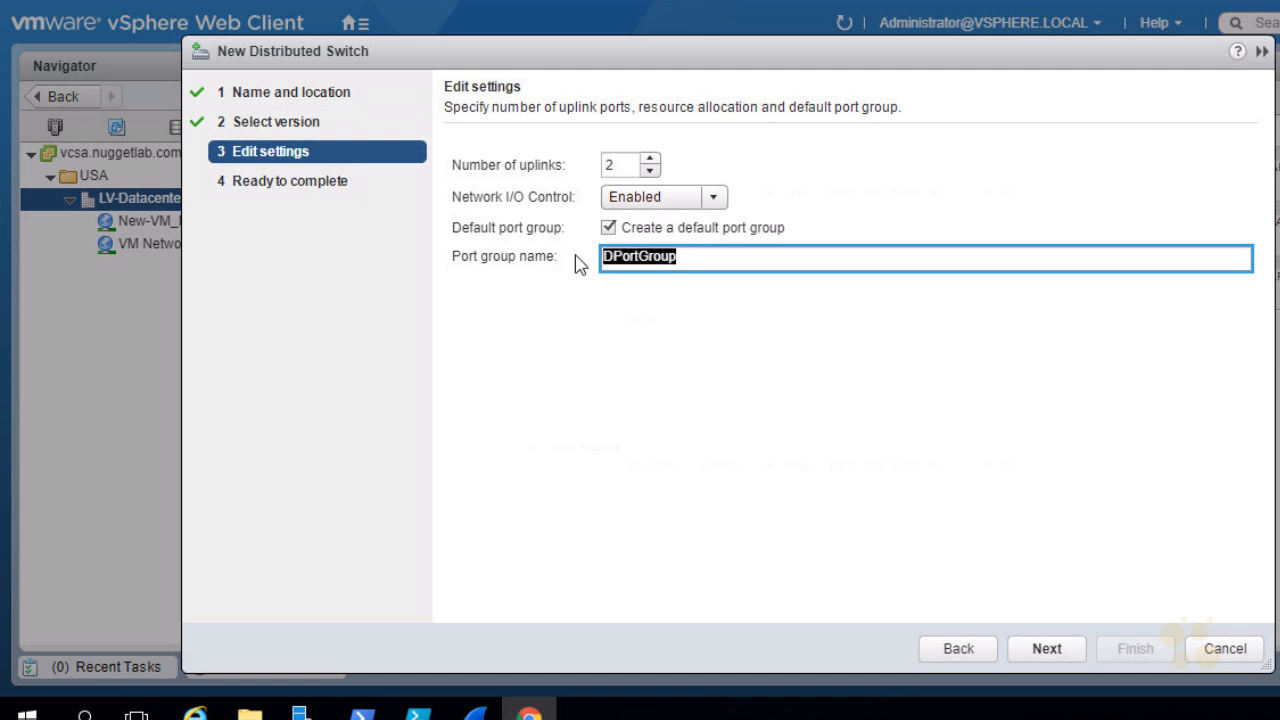
{"action": "type", "text": "DS VM"}
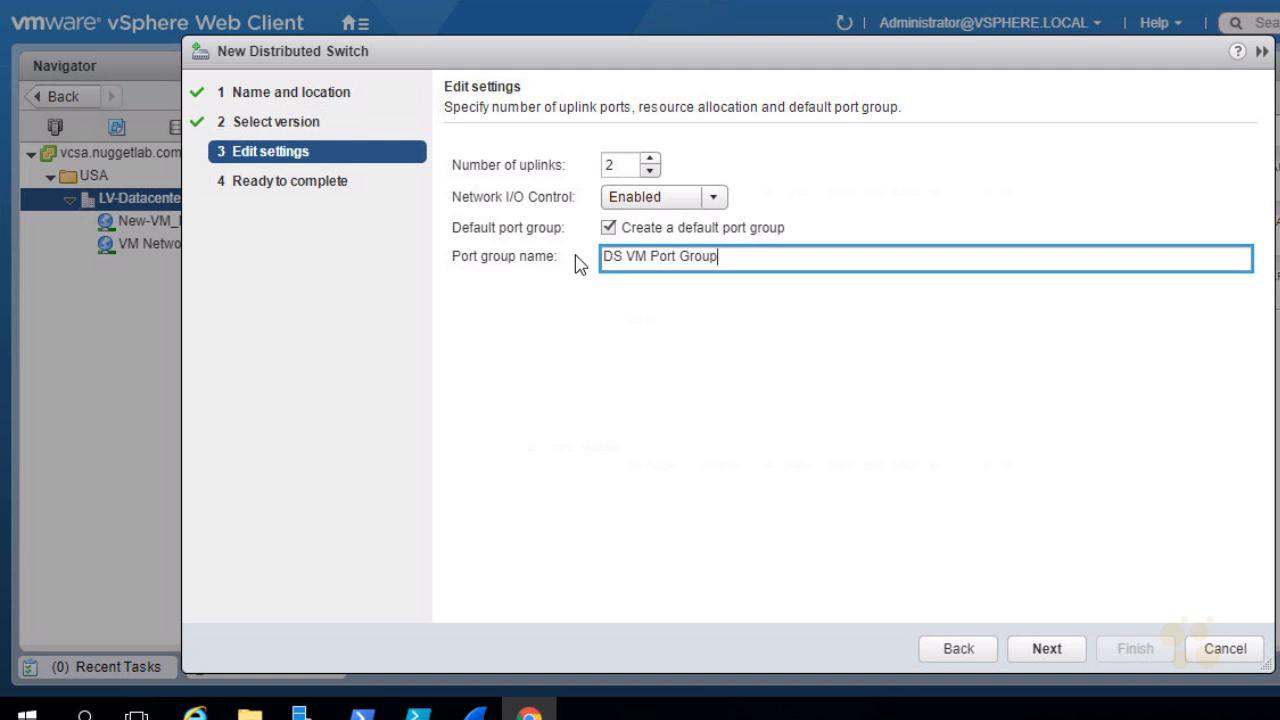
{"action": "left_click", "coordinate": [1040, 652]}
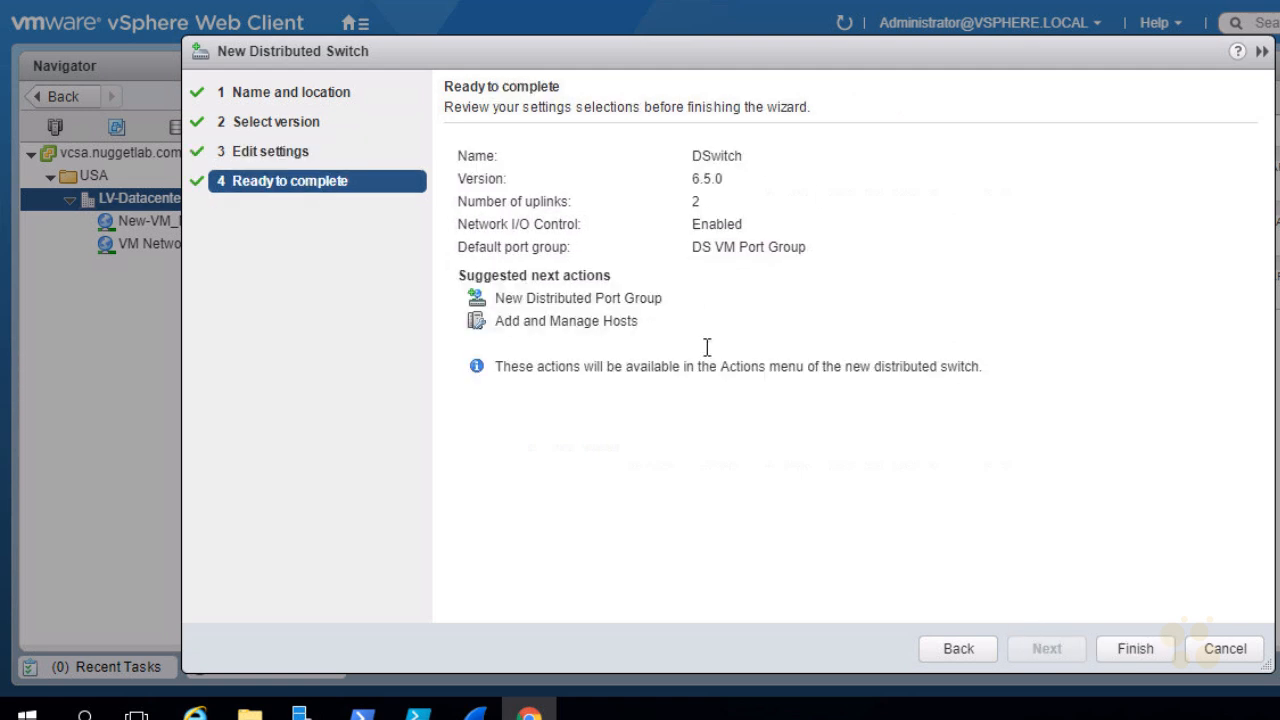
{"action": "left_click", "coordinate": [1136, 649]}
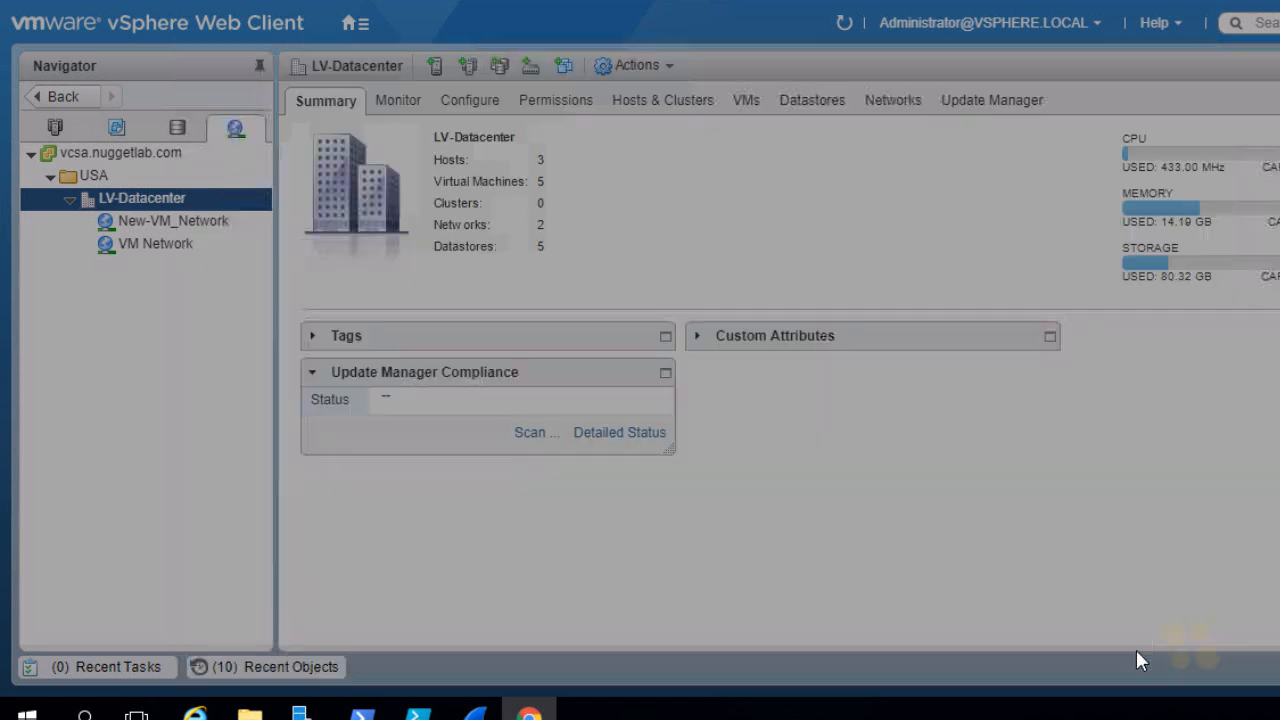
- Check the recent tasks for the switch creation and expand DSwitch in the widened navigator to view its port groups
{"action": "left_click", "coordinate": [135, 677]}
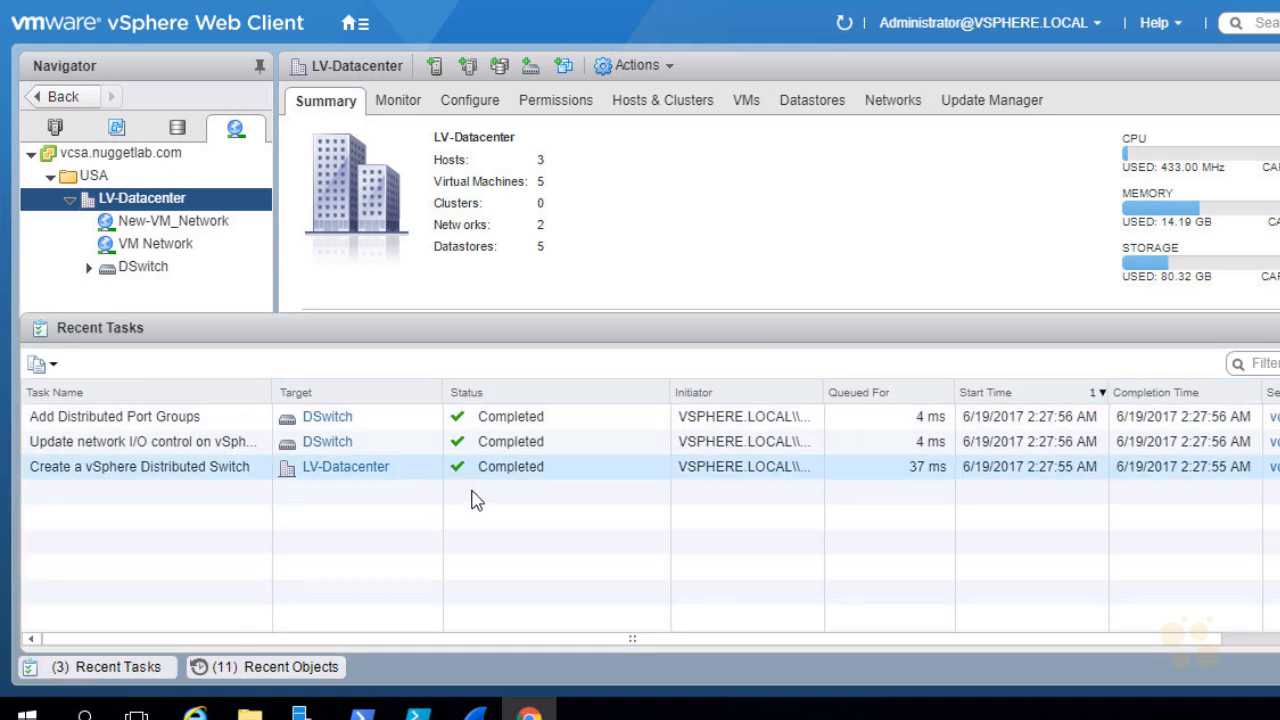
{"action": "left_click", "coordinate": [143, 268]}
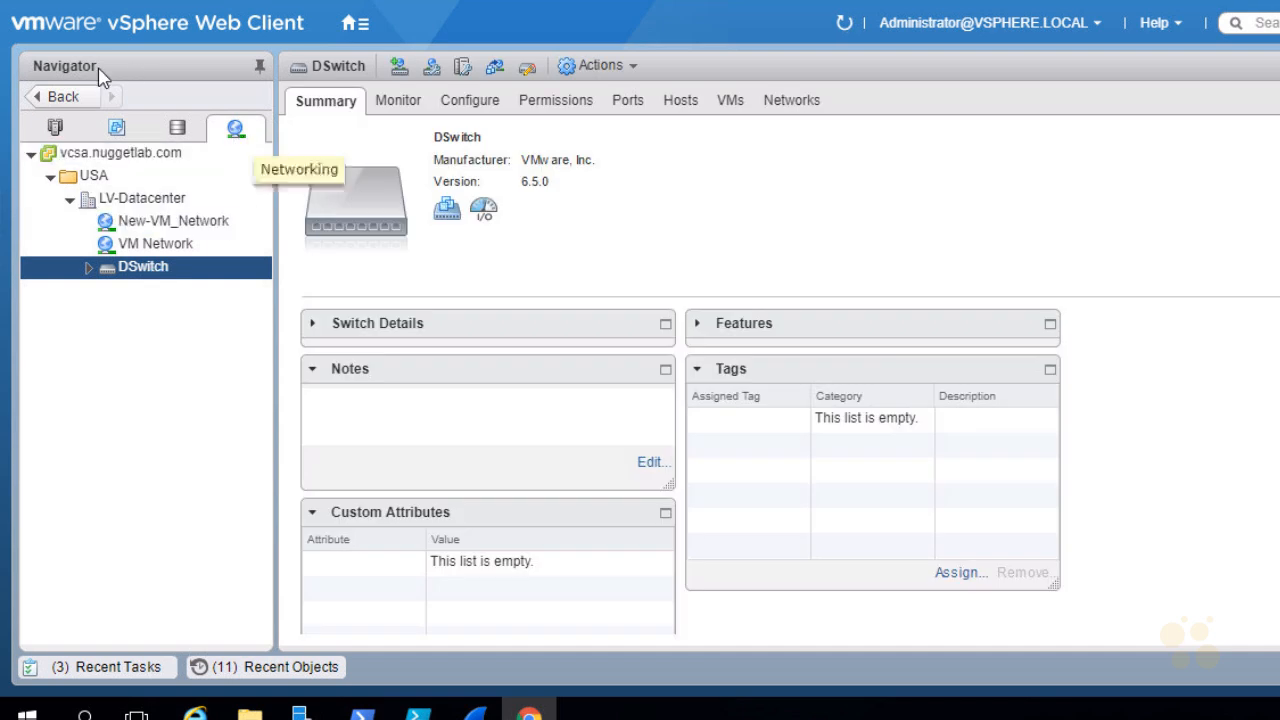
{"action": "left_click", "coordinate": [88, 270]}
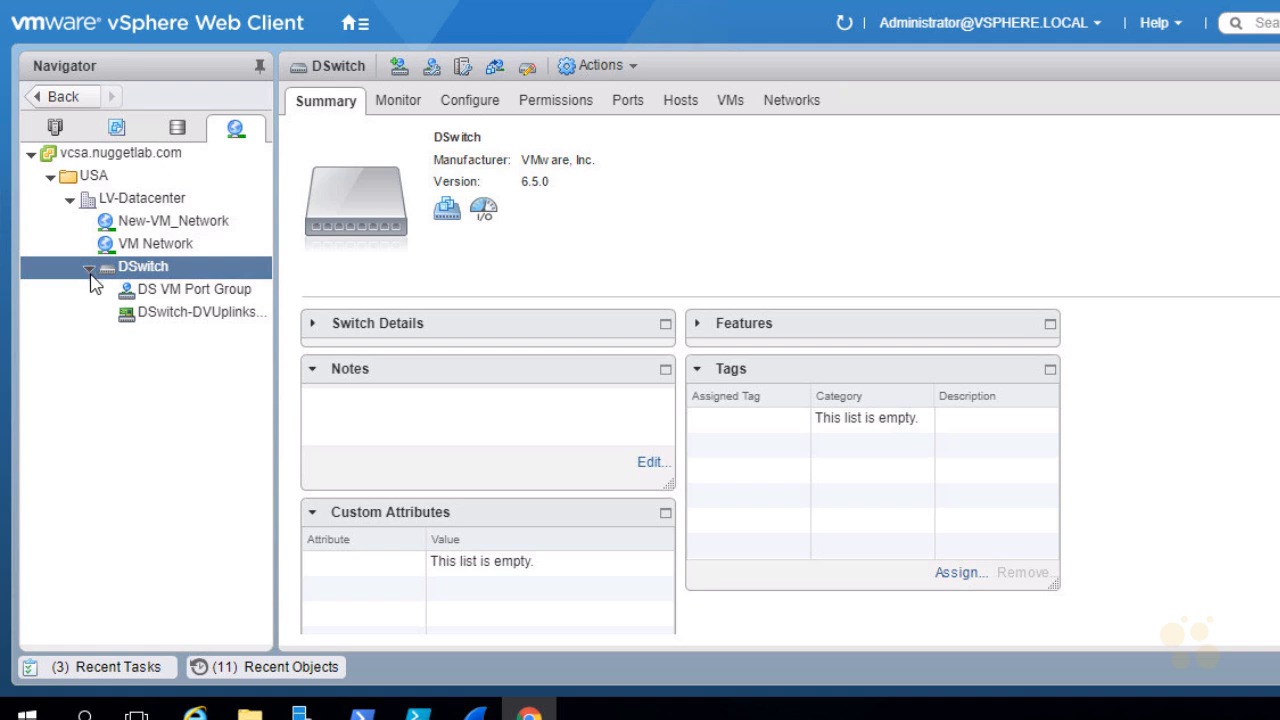
{"action": "left_click_drag", "start_coordinate": [274, 384], "coordinate": [326, 385]}
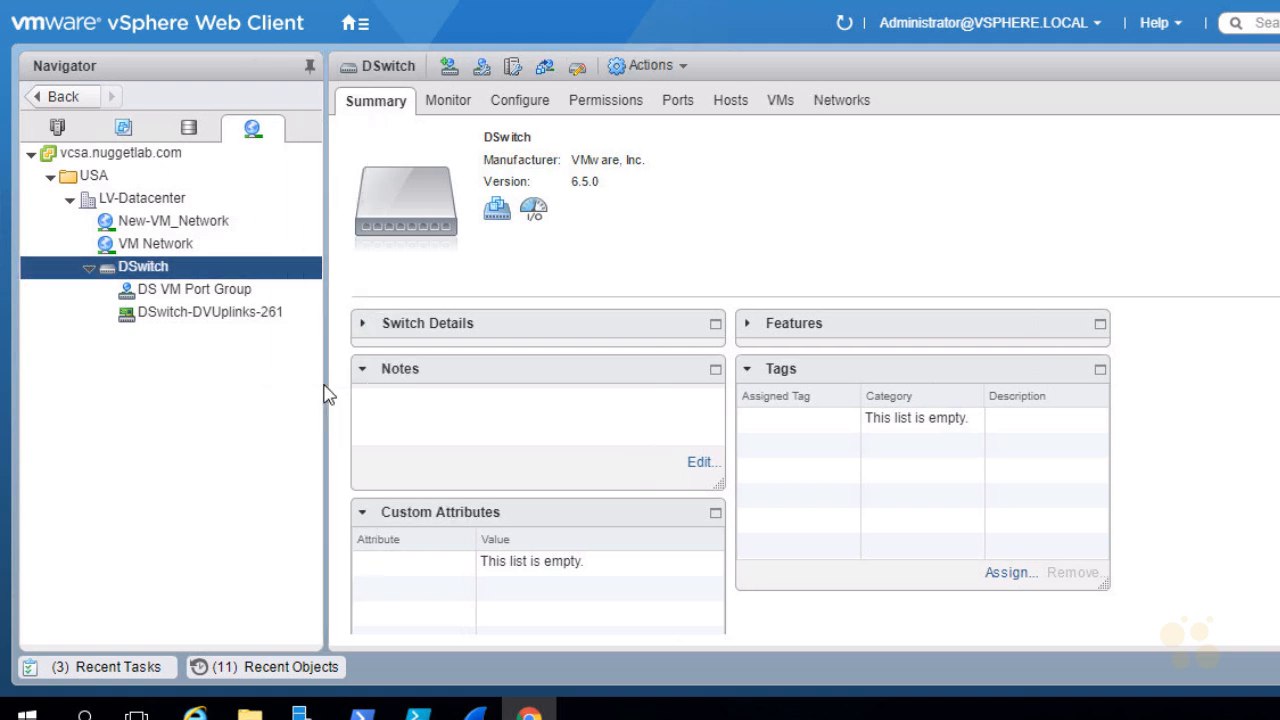
{"action": "key", "text": "ctrl+2"}
{"action": "mouse_move", "coordinate": [67, 301]}
{"action": "left_mouse_down"}
{"action": "mouse_move", "coordinate": [97, 295]}
{"action": "mouse_move", "coordinate": [88, 306]}
{"action": "left_mouse_up"}
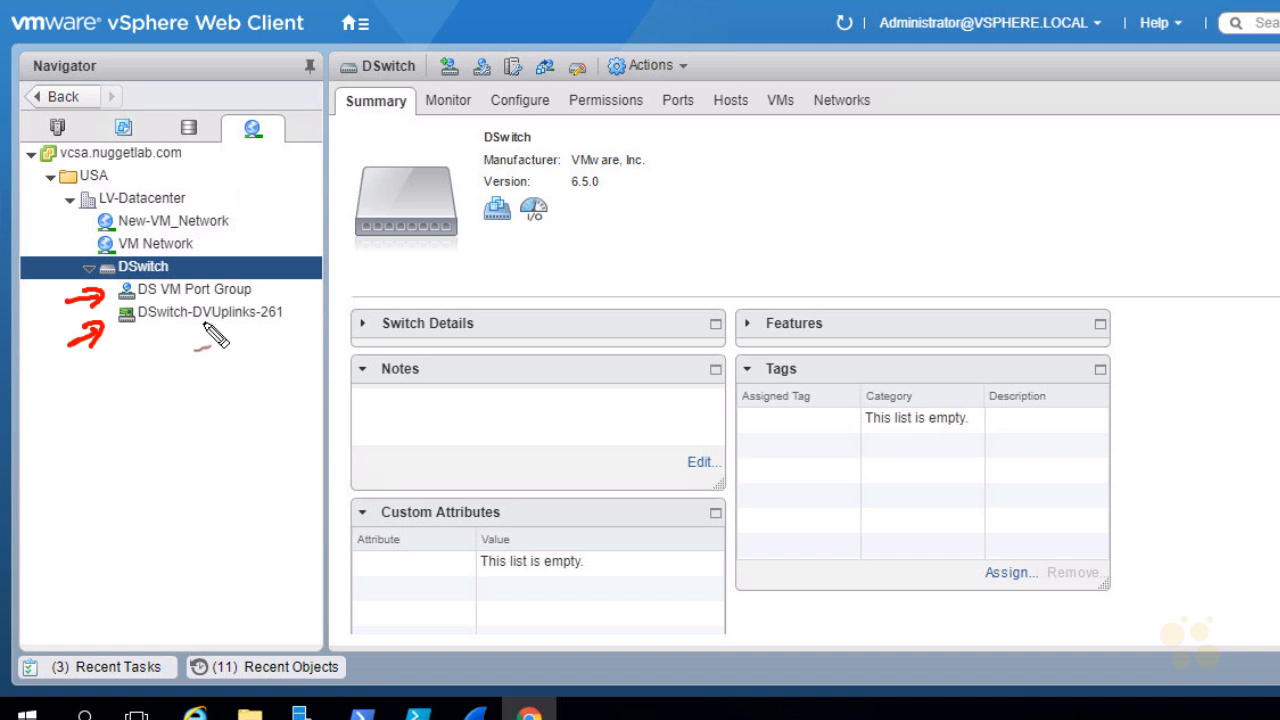
{"action": "key", "text": "Escape"}
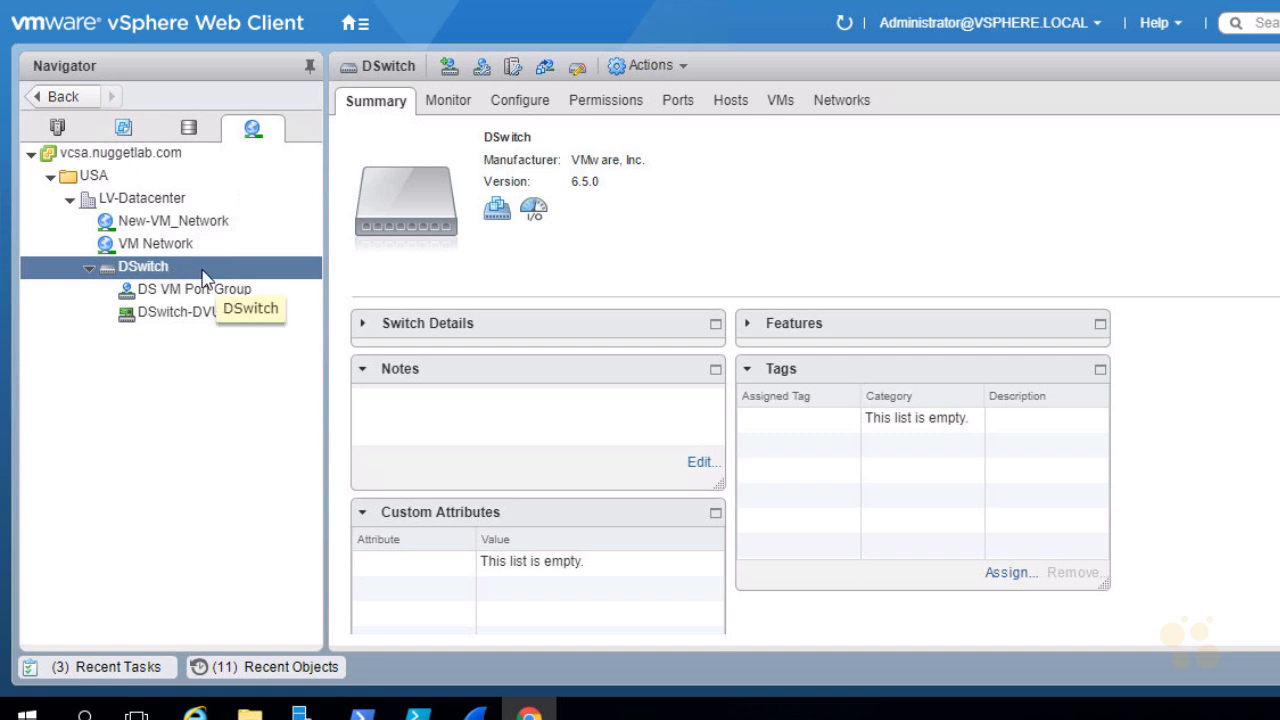
- Rename DSwitch's uplink port group to DS Uplinks Group
{"action": "left_click", "coordinate": [860, 106]}
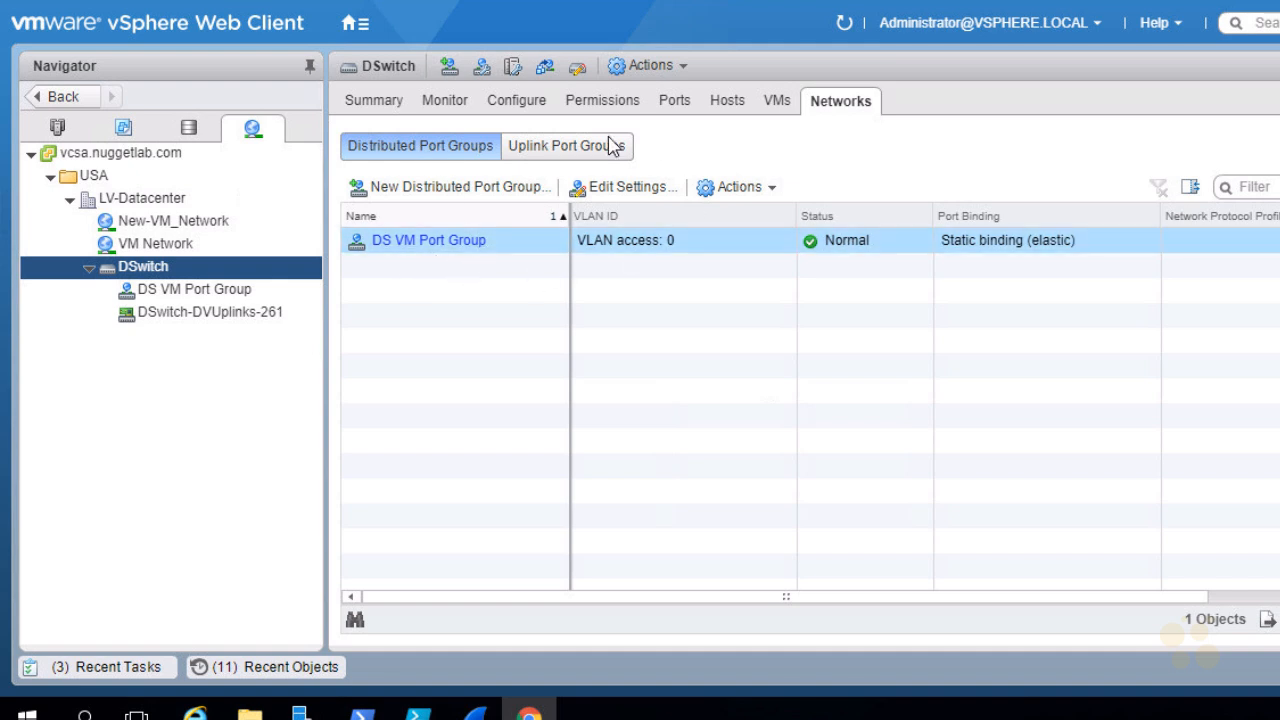
{"action": "left_click", "coordinate": [568, 158]}
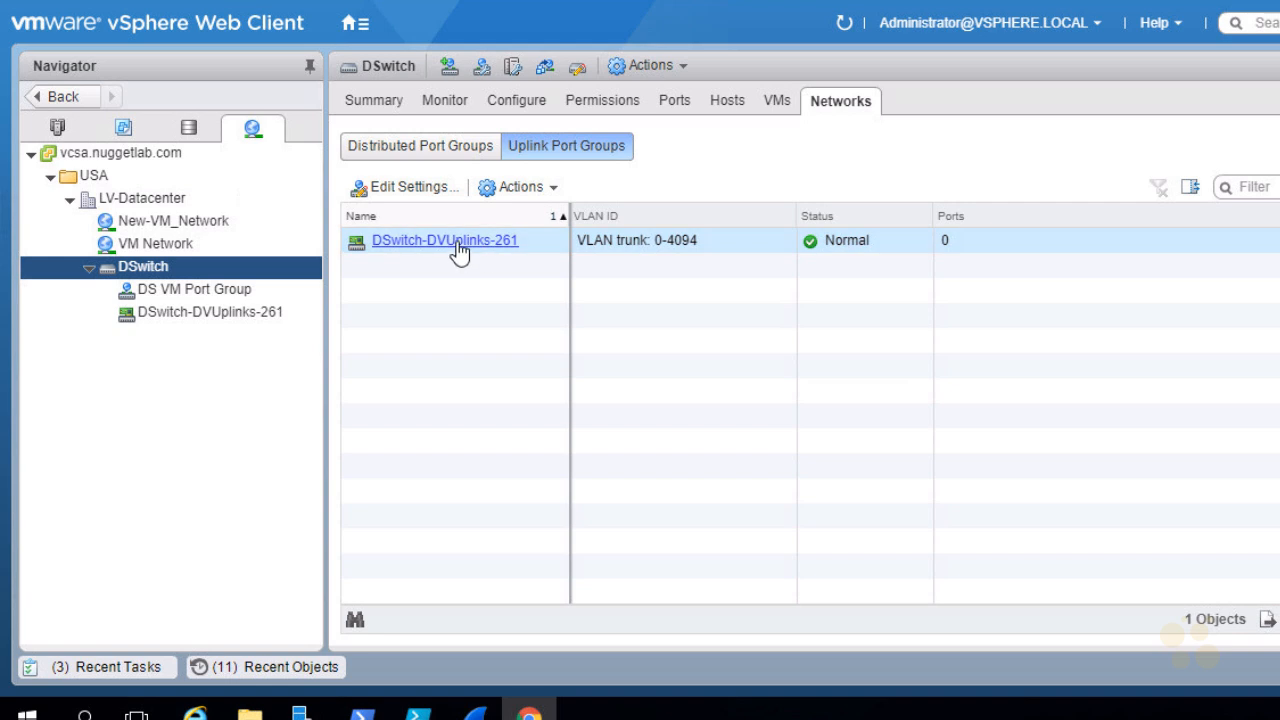
{"action": "right_click", "coordinate": [459, 252]}
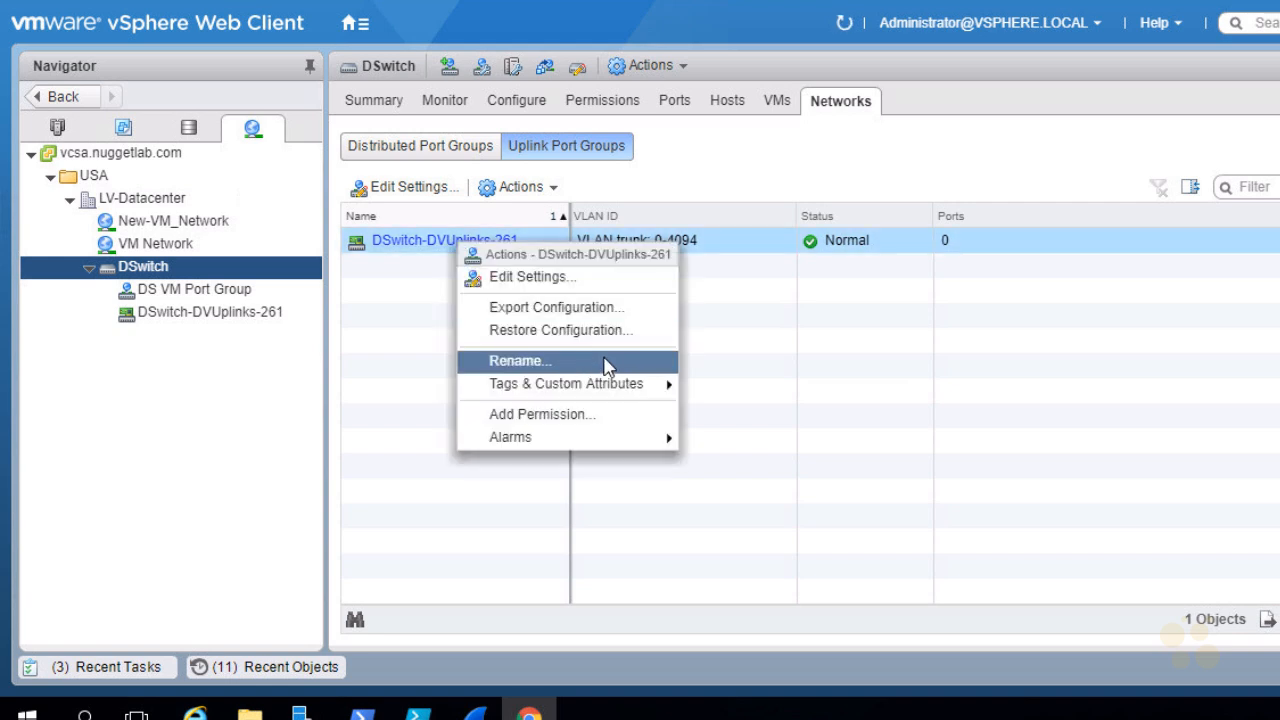
{"action": "left_click", "coordinate": [519, 361]}
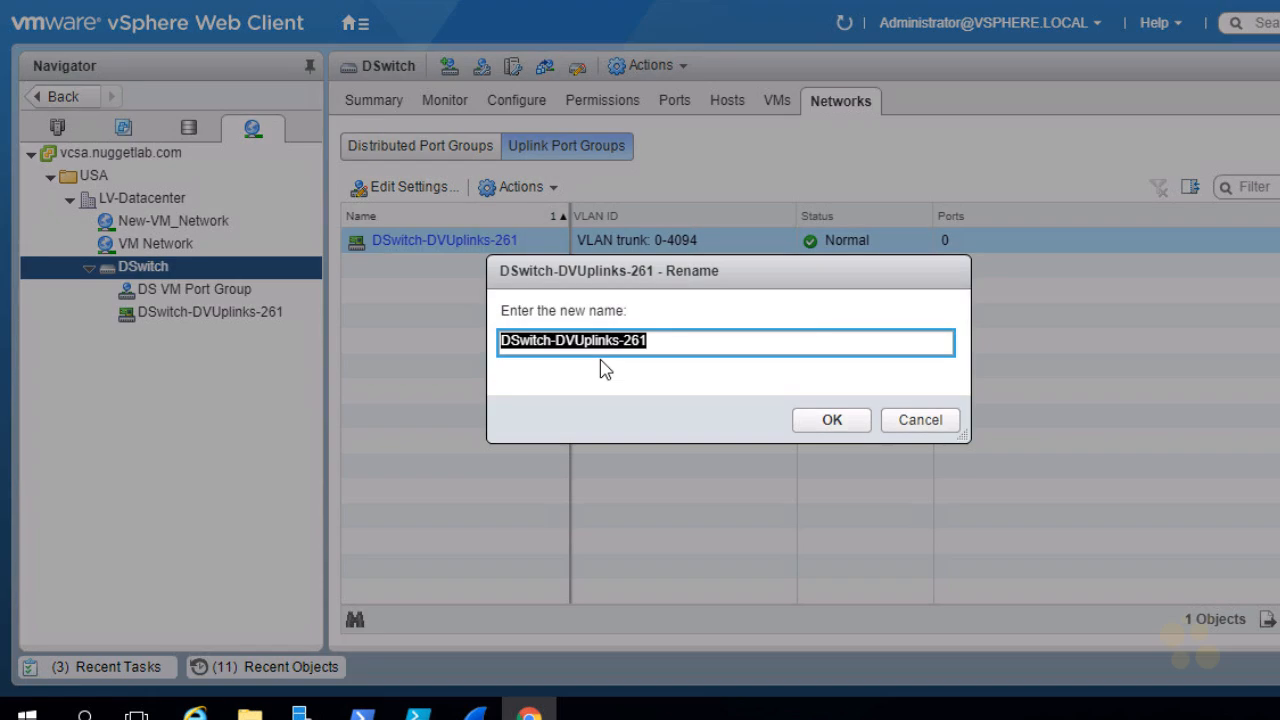
{"action": "type", "text": "DS Uplinks Group"}
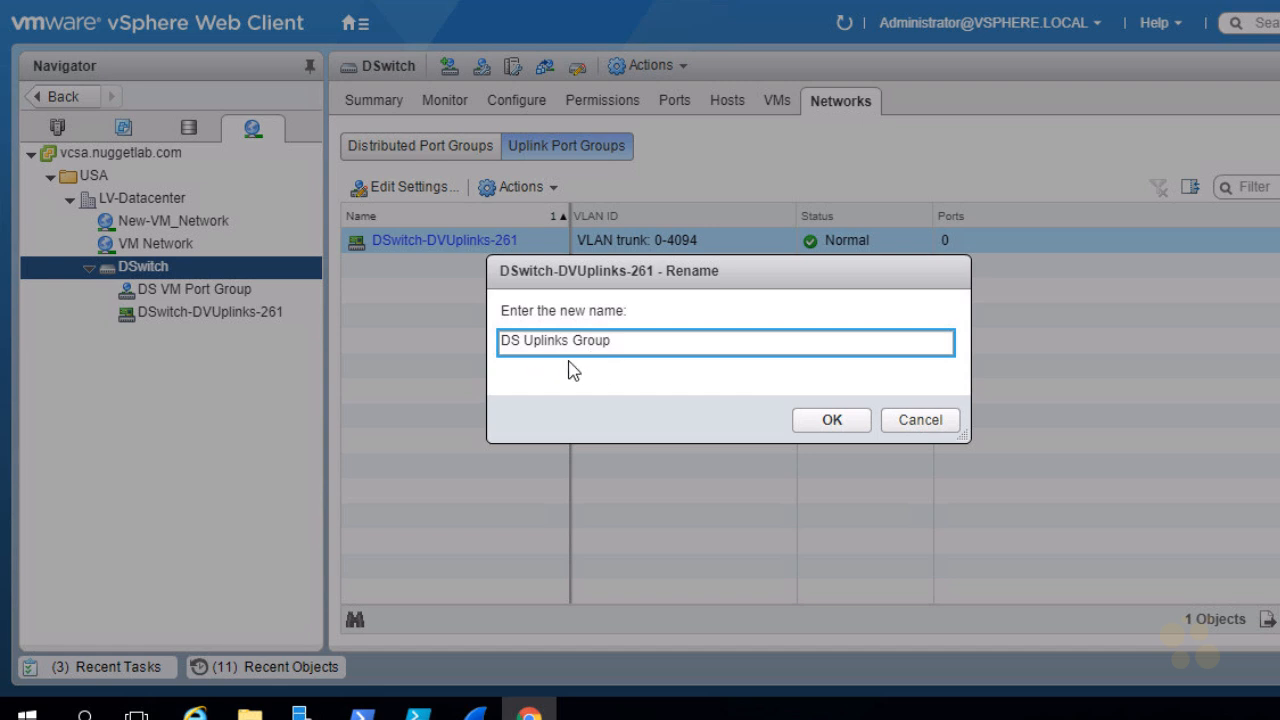
{"action": "left_click", "coordinate": [830, 418]}
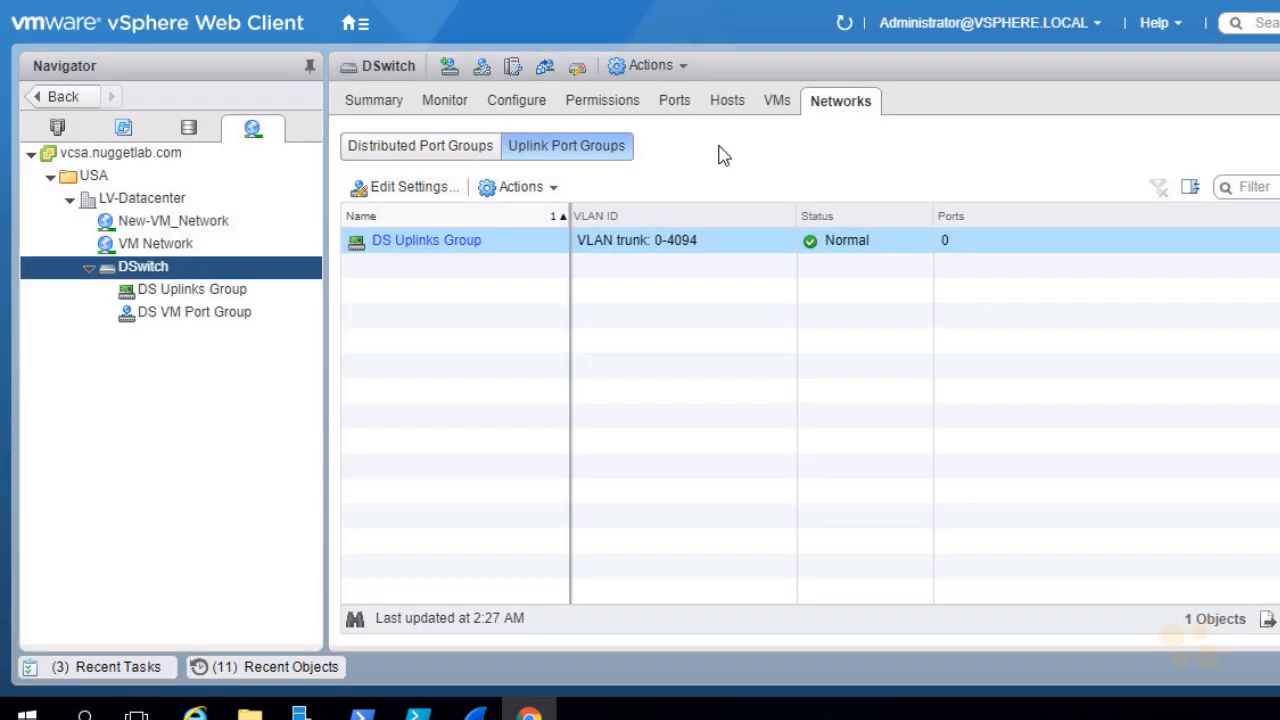
- Review DSwitch's distributed port groups, connected virtual machines, hosts and switch details
{"action": "left_click", "coordinate": [449, 158]}
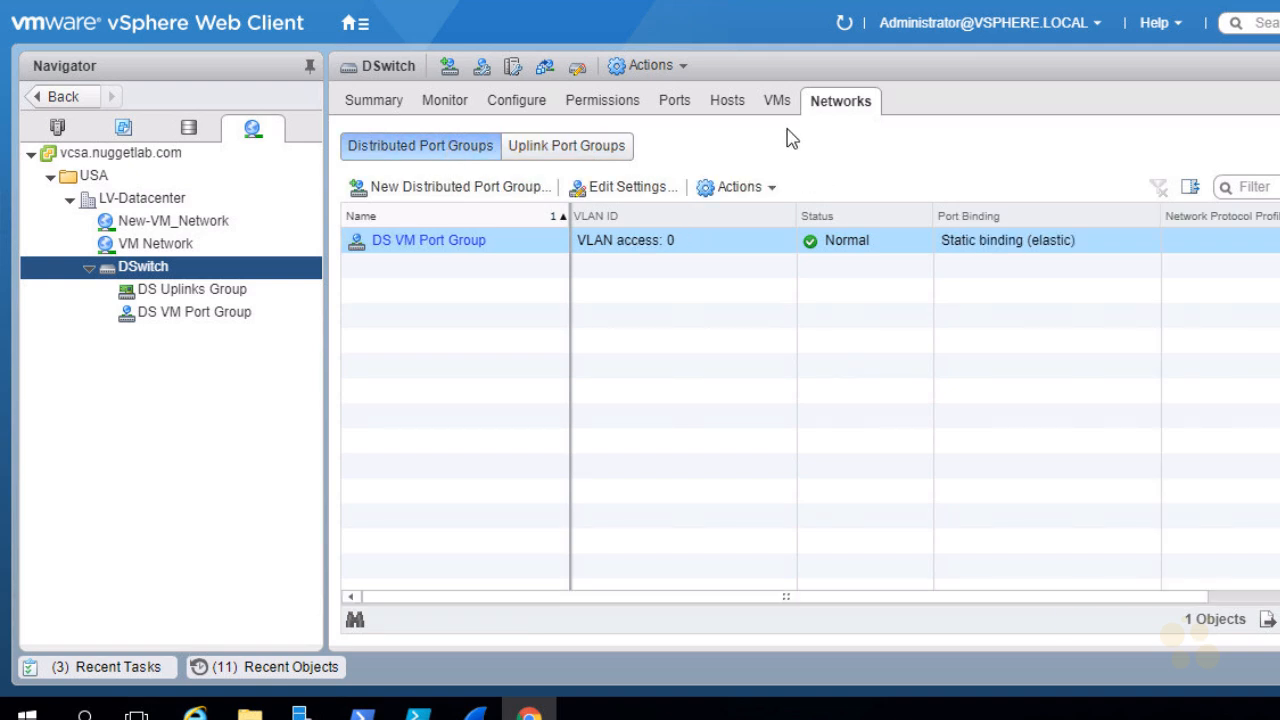
{"action": "left_click", "coordinate": [778, 104]}
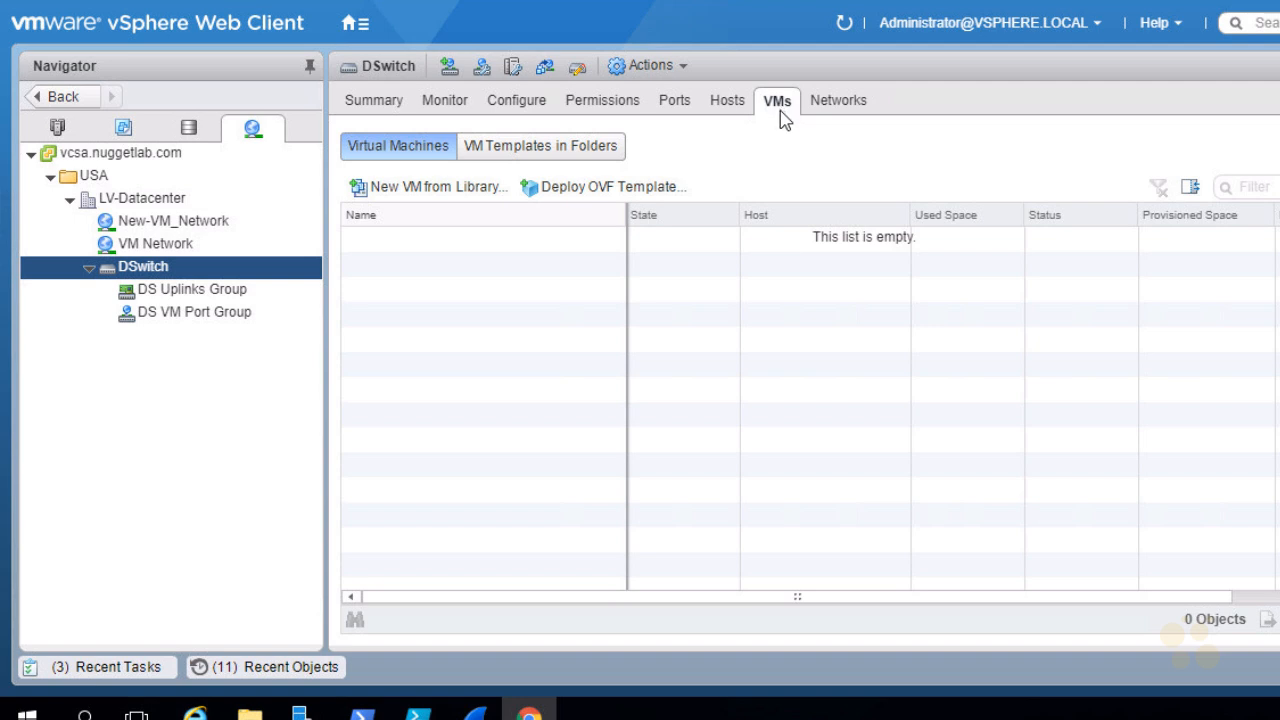
{"action": "left_click", "coordinate": [729, 106]}
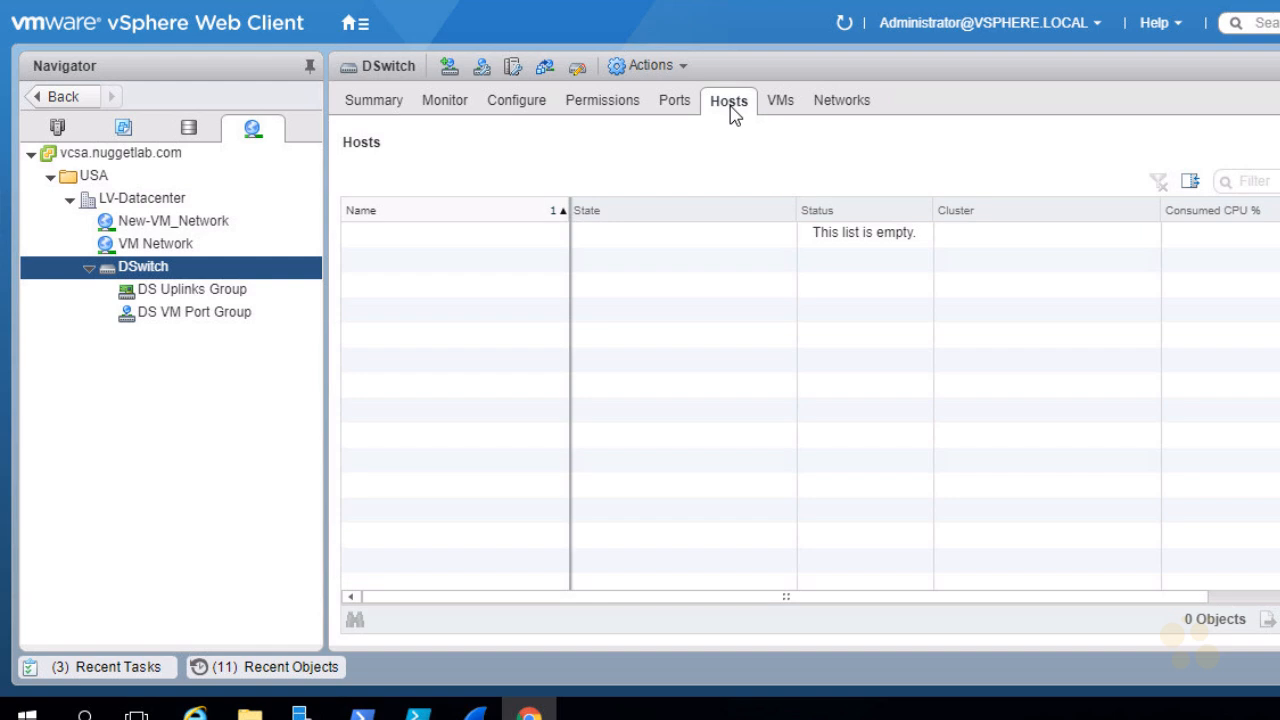
{"action": "left_click", "coordinate": [389, 107]}
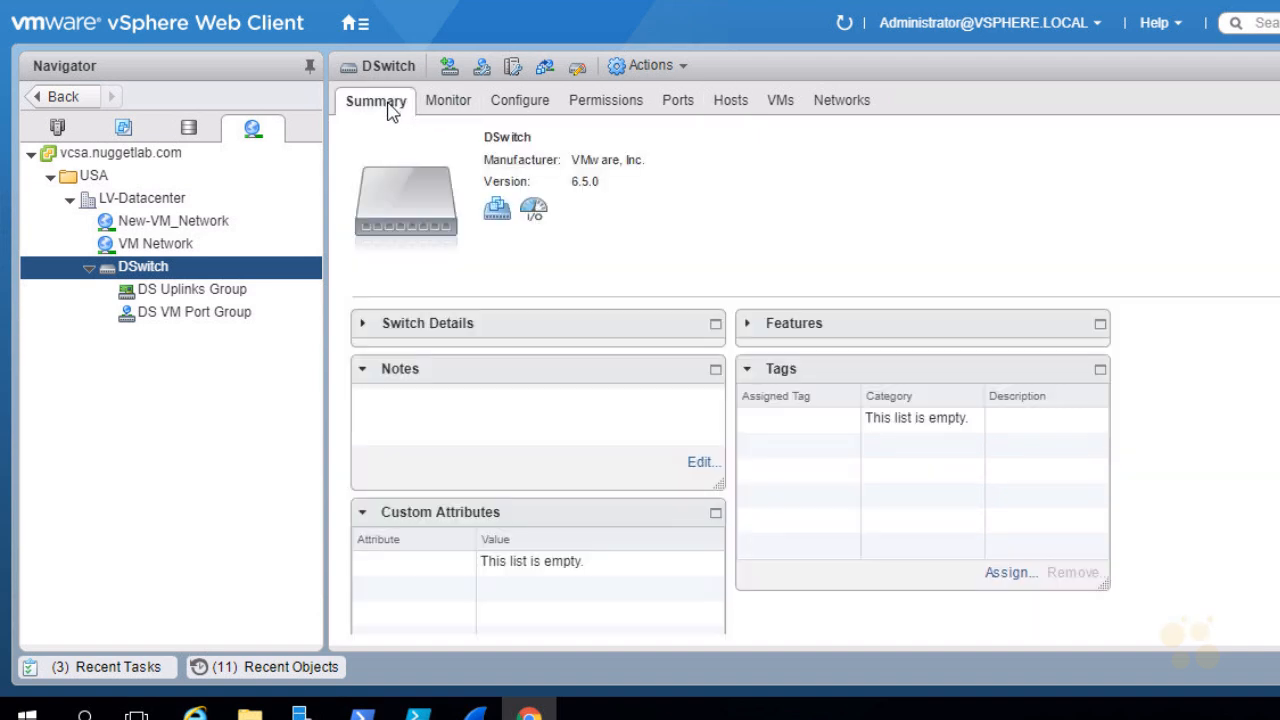
{"action": "left_click", "coordinate": [364, 326]}
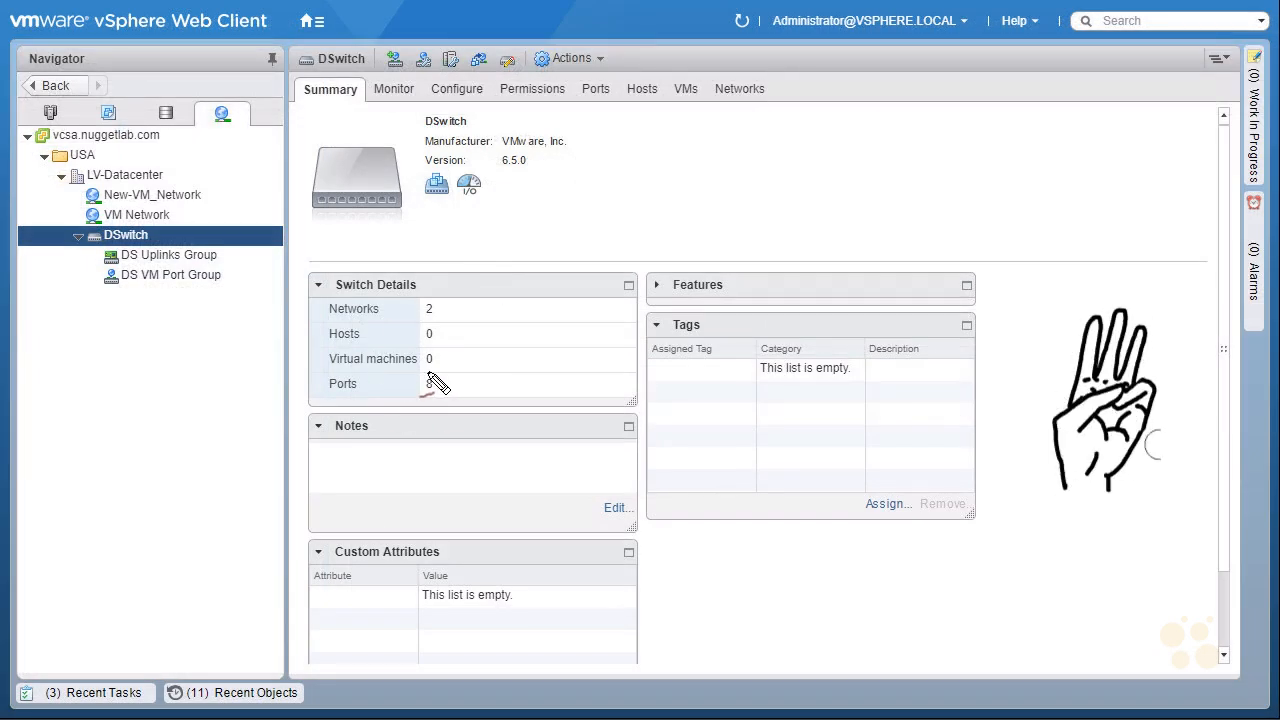
{"action": "left_click_drag", "start_coordinate": [712, 133], "coordinate": [752, 128]}
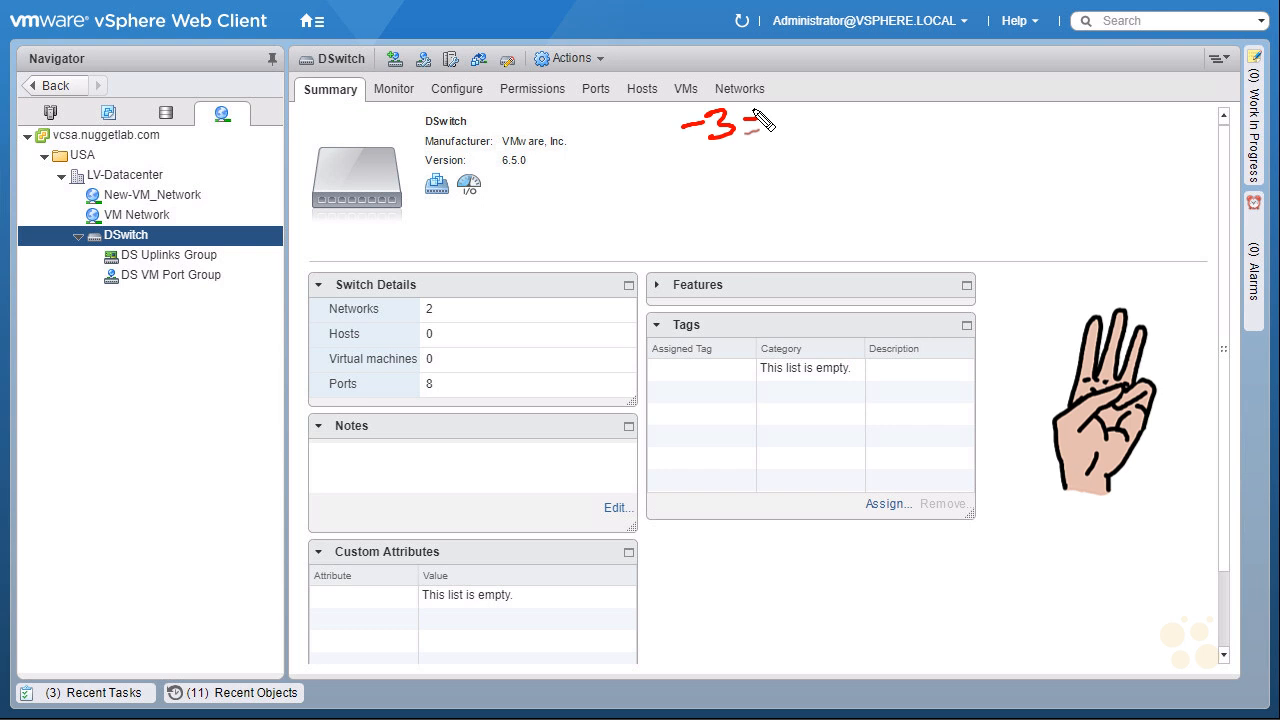
{"action": "mouse_move", "coordinate": [372, 346]}
{"action": "left_mouse_down"}
{"action": "mouse_move", "coordinate": [338, 350]}
{"action": "mouse_move", "coordinate": [360, 345]}
{"action": "mouse_move", "coordinate": [378, 367]}
{"action": "left_mouse_up"}
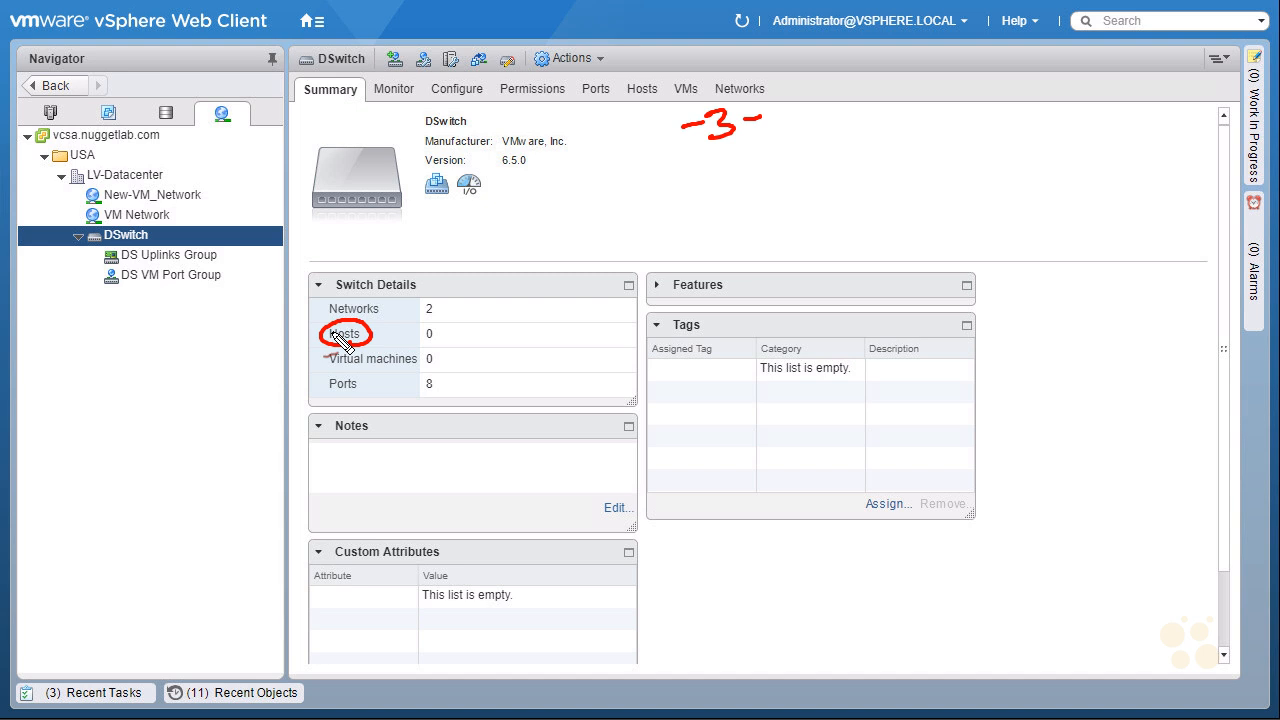
{"action": "mouse_move", "coordinate": [547, 223]}
{"action": "left_mouse_down"}
{"action": "mouse_move", "coordinate": [574, 232]}
{"action": "mouse_move", "coordinate": [683, 212]}
{"action": "mouse_move", "coordinate": [713, 181]}
{"action": "left_mouse_up"}
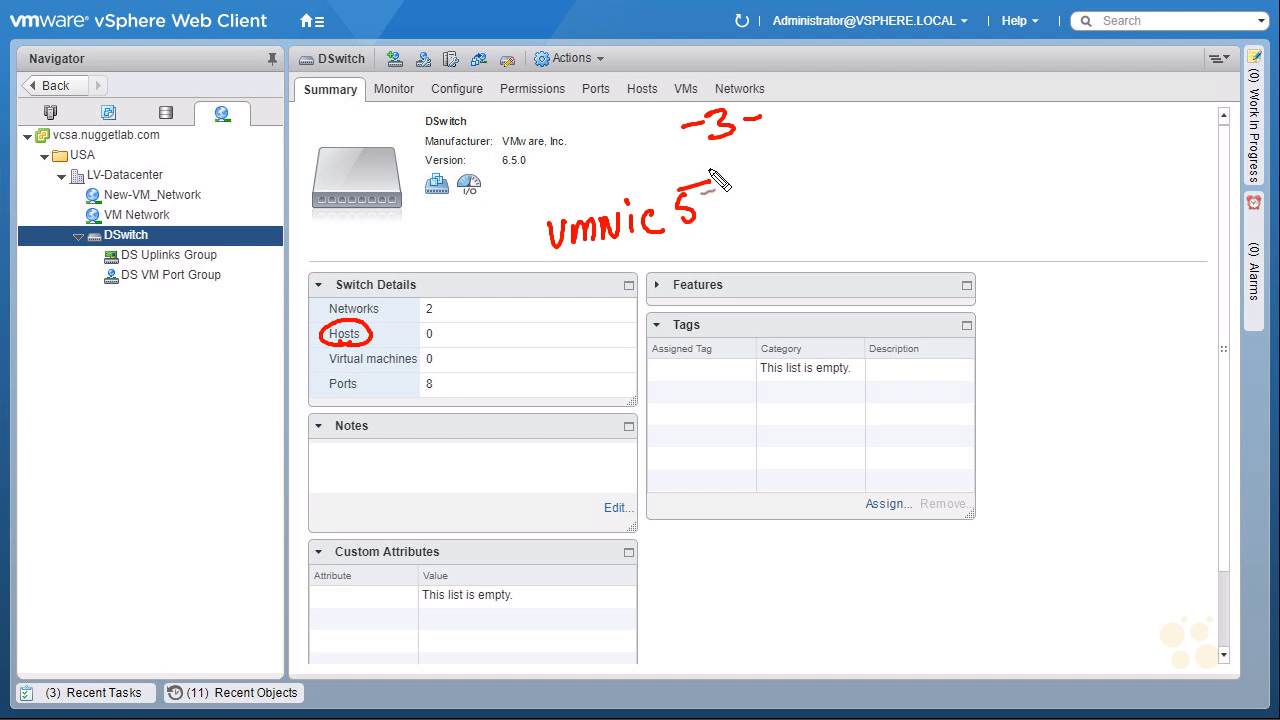
{"action": "left_click_drag", "start_coordinate": [550, 192], "coordinate": [685, 145]}
{"action": "left_click_drag", "start_coordinate": [548, 242], "coordinate": [705, 230]}
{"action": "mouse_move", "coordinate": [530, 242]}
{"action": "left_mouse_down"}
{"action": "mouse_move", "coordinate": [328, 223]}
{"action": "mouse_move", "coordinate": [240, 252]}
{"action": "mouse_move", "coordinate": [249, 258]}
{"action": "left_mouse_up"}
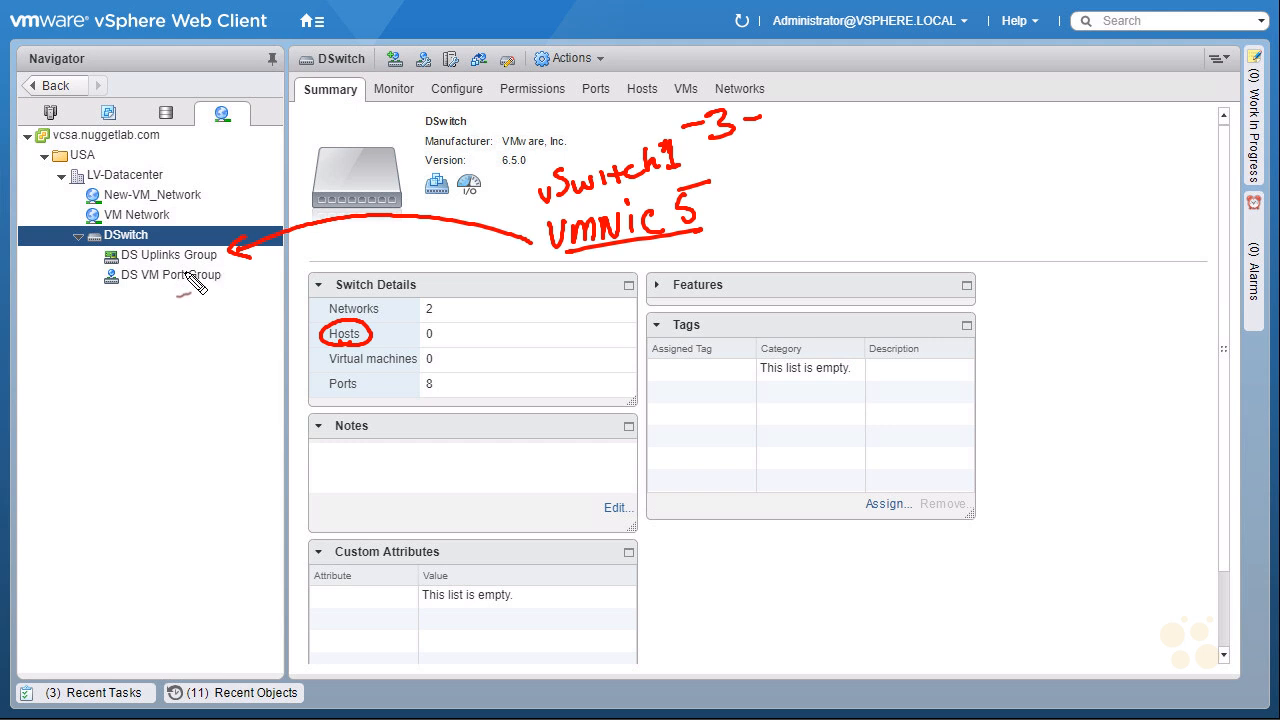
{"action": "mouse_move", "coordinate": [350, 376]}
{"action": "left_mouse_down"}
{"action": "mouse_move", "coordinate": [425, 355]}
{"action": "mouse_move", "coordinate": [336, 380]}
{"action": "mouse_move", "coordinate": [350, 384]}
{"action": "left_mouse_up"}
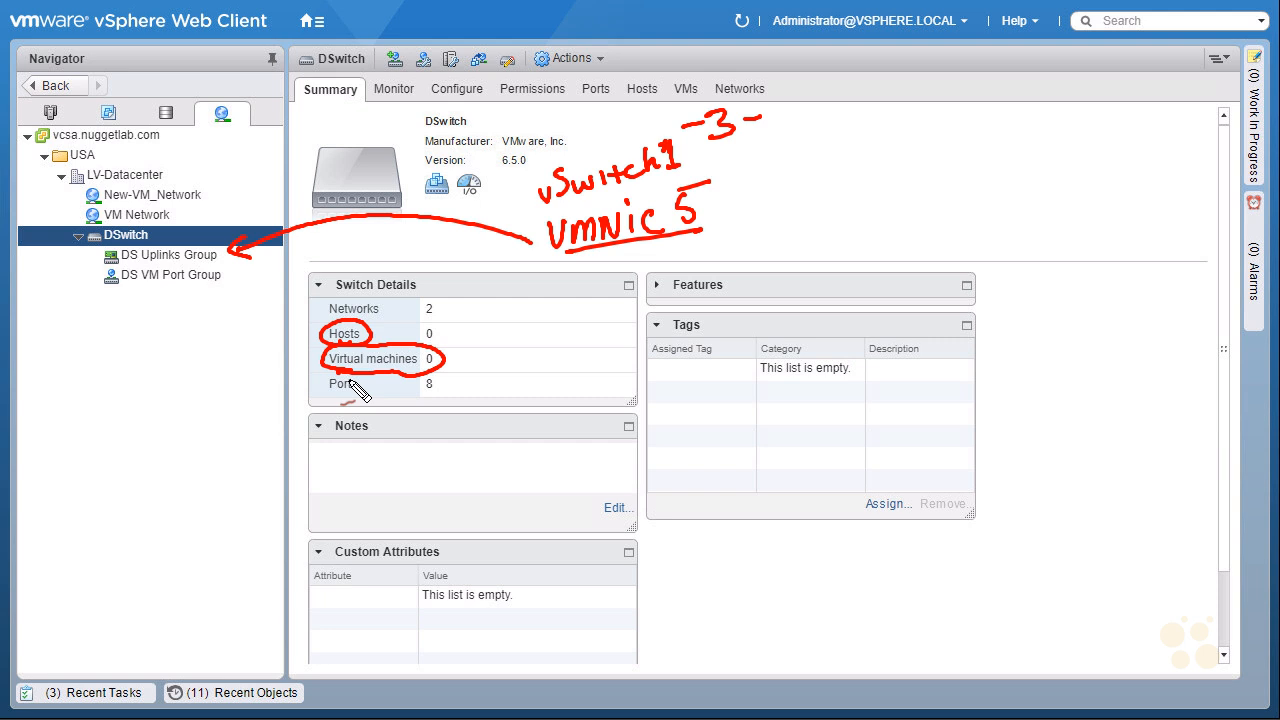
{"action": "mouse_move", "coordinate": [336, 370]}
{"action": "left_mouse_down"}
{"action": "mouse_move", "coordinate": [318, 384]}
{"action": "mouse_move", "coordinate": [157, 323]}
{"action": "mouse_move", "coordinate": [163, 290]}
{"action": "mouse_move", "coordinate": [163, 314]}
{"action": "left_mouse_up"}
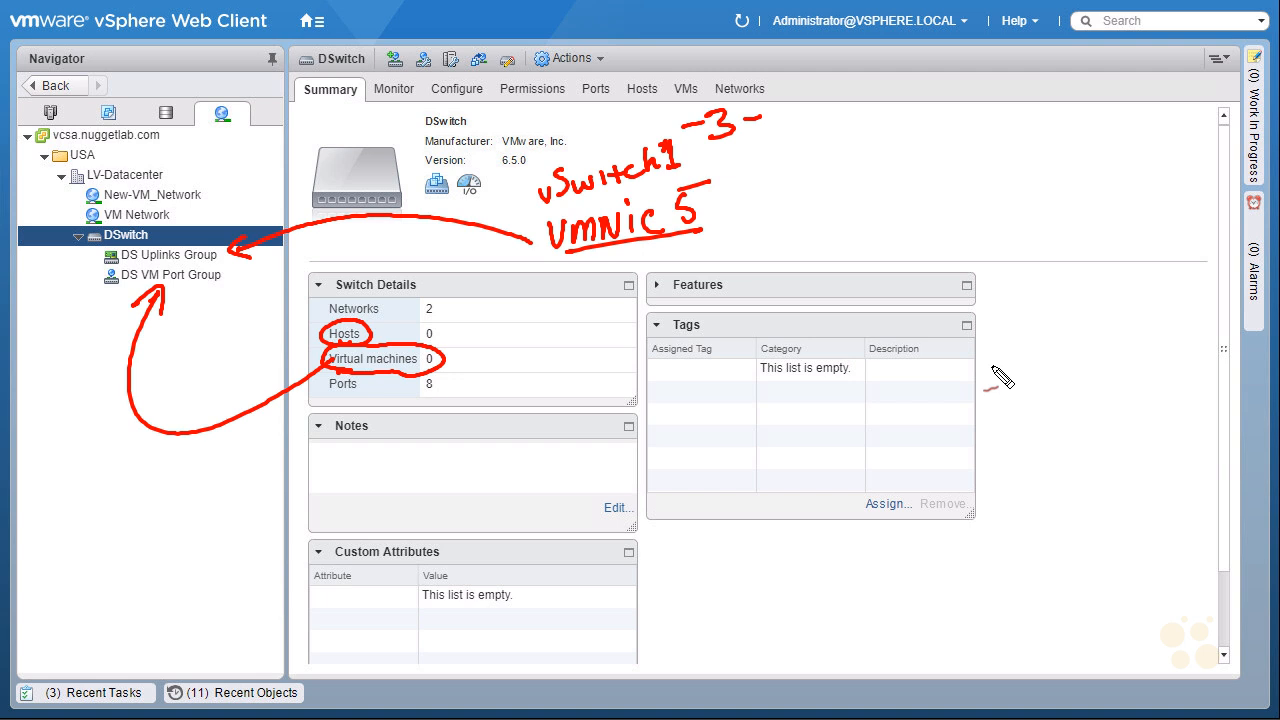
{"action": "key", "text": "Escape"}
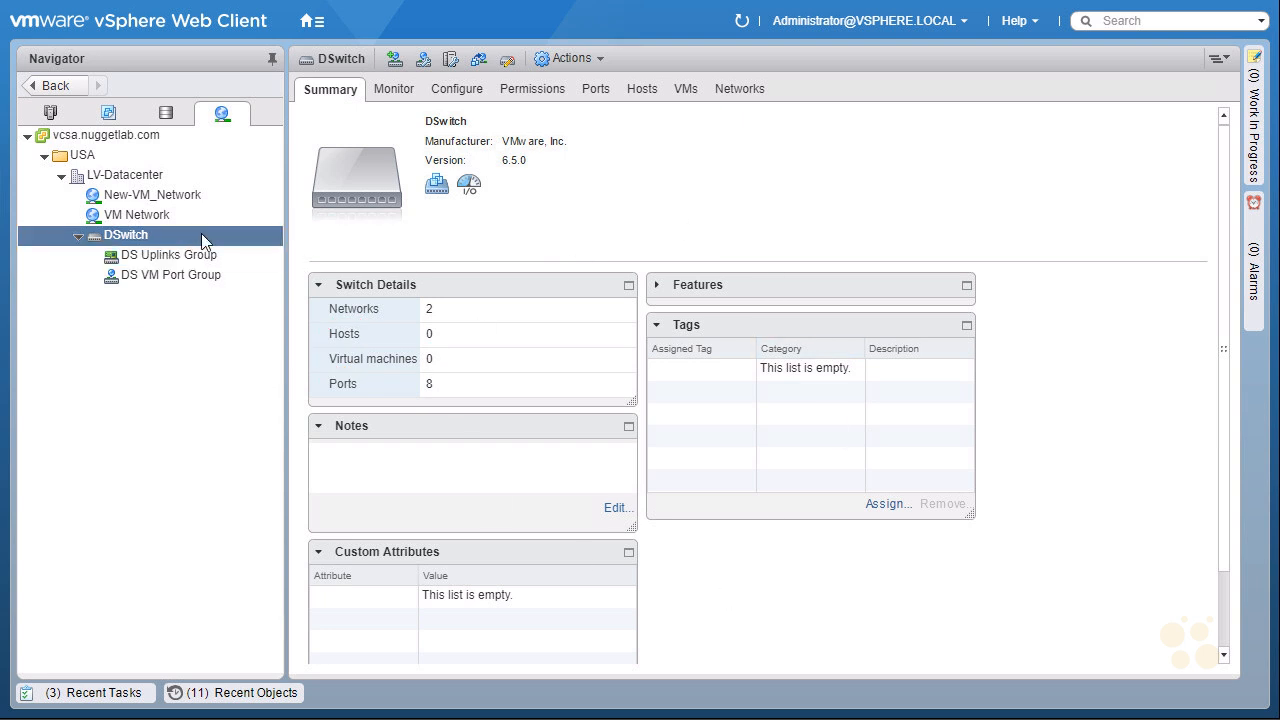
- Start adding and managing hosts on DSwitch with the advanced task that adds hosts and manages host networking
{"action": "right_click", "coordinate": [238, 242]}
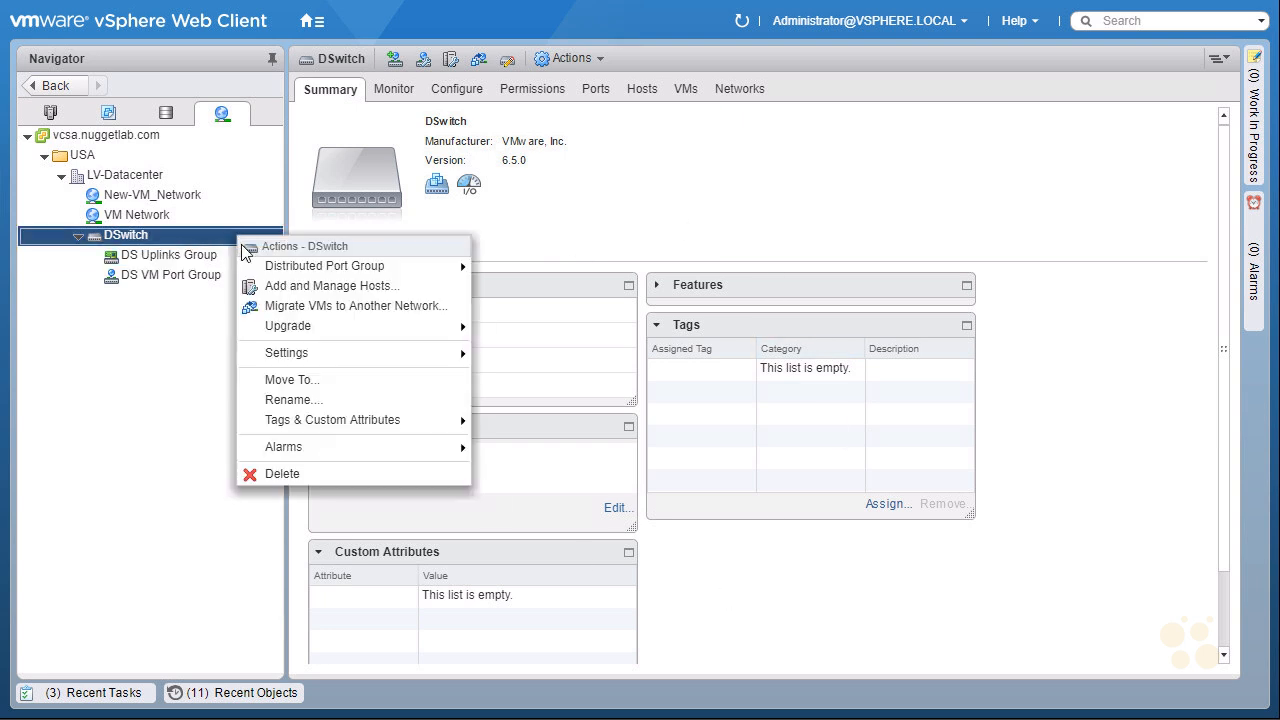
{"action": "left_click", "coordinate": [425, 288]}
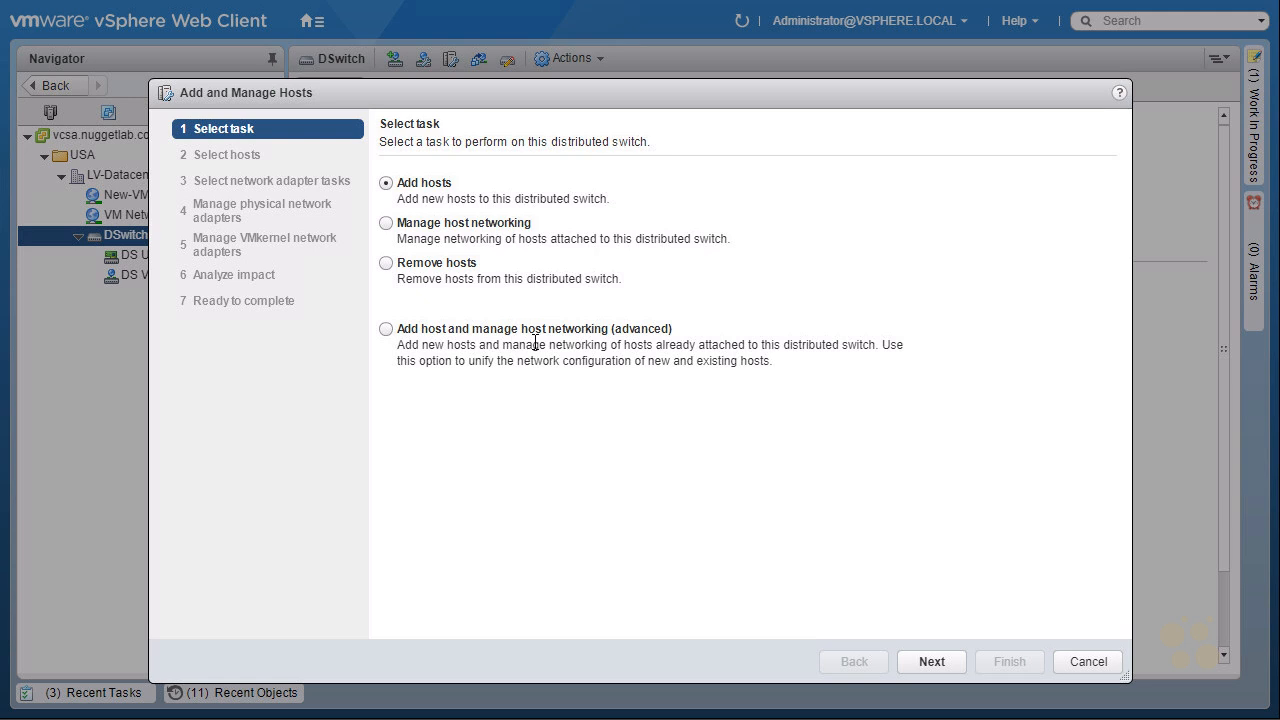
{"action": "left_click", "coordinate": [386, 331]}
{"action": "left_click", "coordinate": [937, 663]}
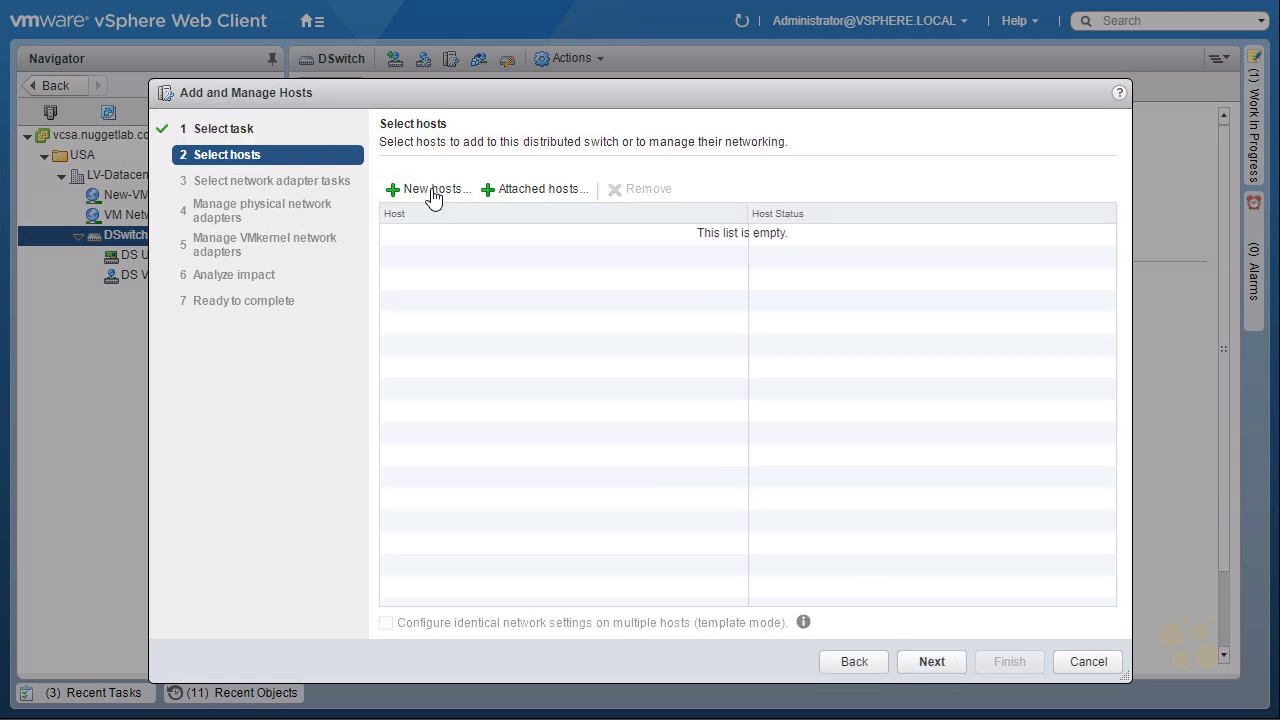
- Add new hosts esxi-1, esxi-2 and esxi-3.nuggetlab.com and enable identical network settings on multiple hosts (template mode)
{"action": "left_click", "coordinate": [432, 190]}
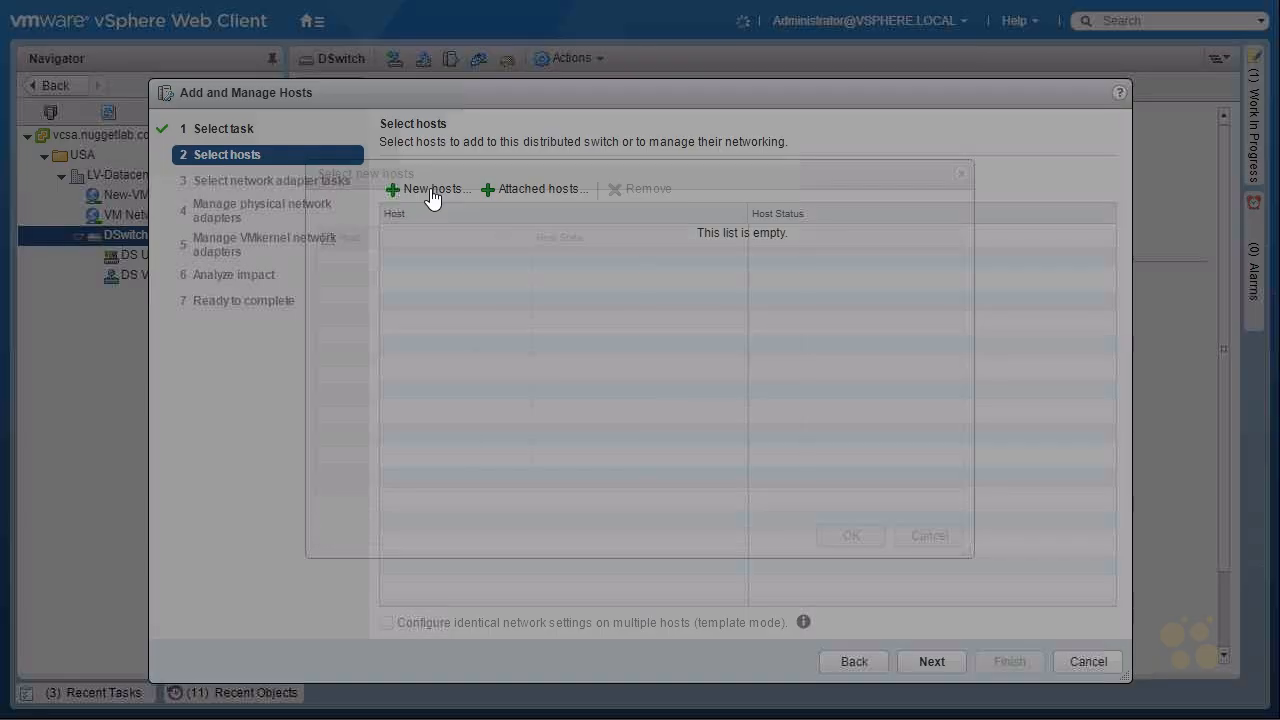
{"action": "left_click", "coordinate": [328, 239]}
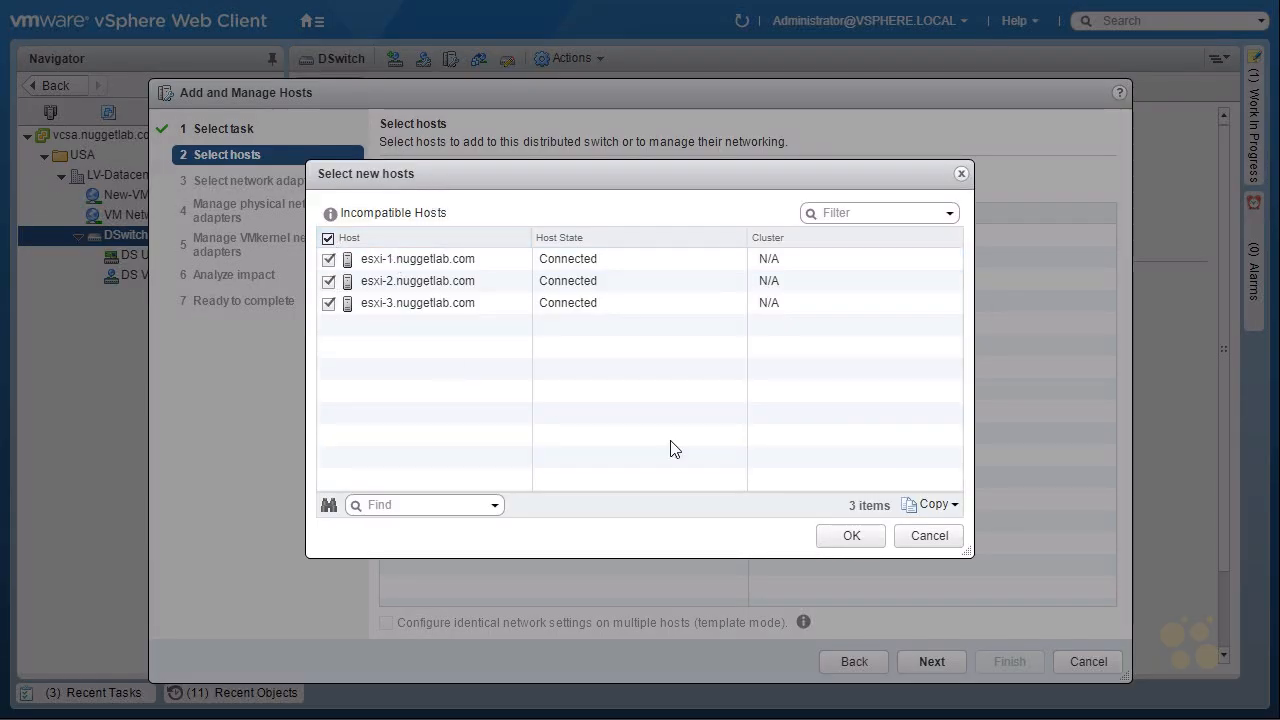
{"action": "left_click", "coordinate": [851, 536]}
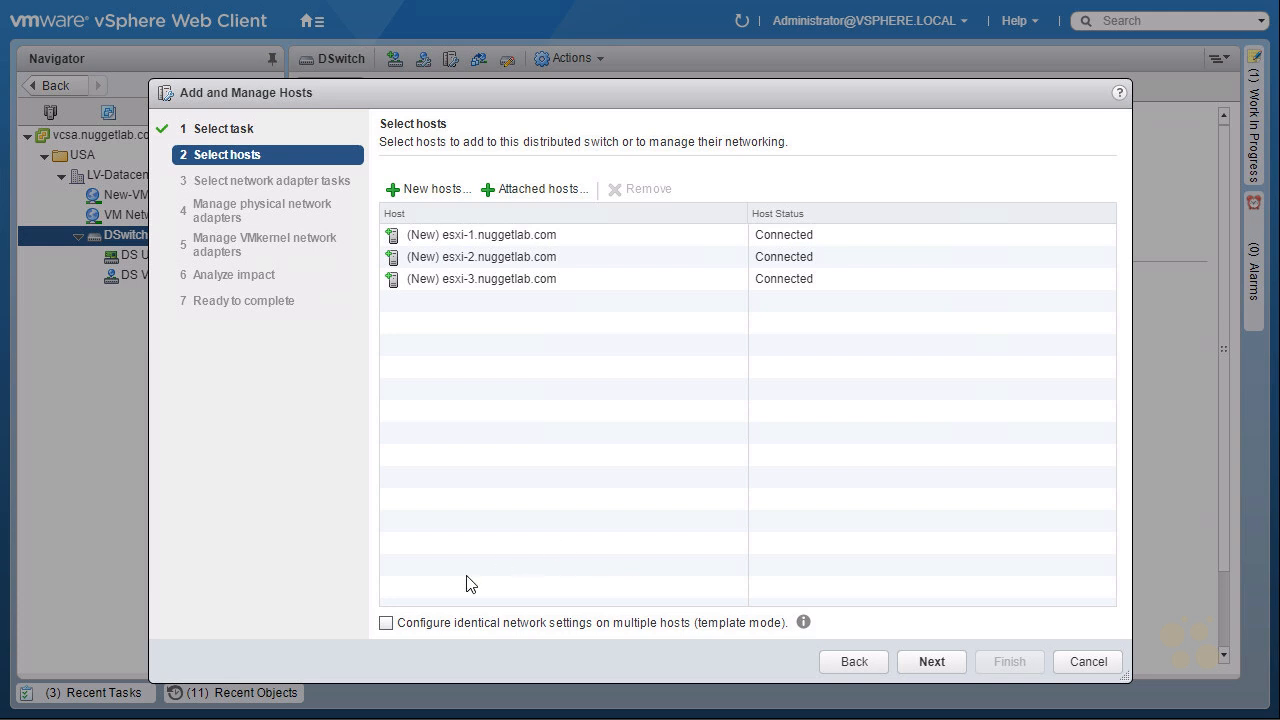
{"action": "left_click", "coordinate": [386, 622]}
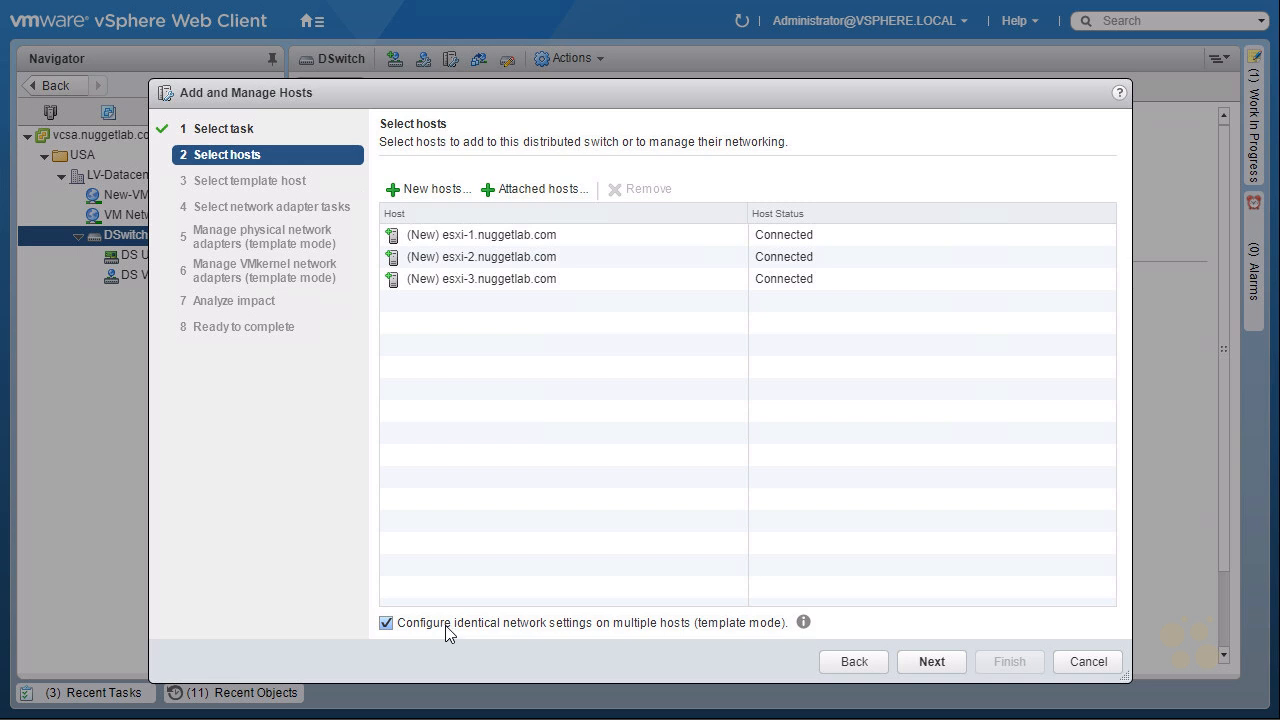
{"action": "left_click", "coordinate": [928, 661]}
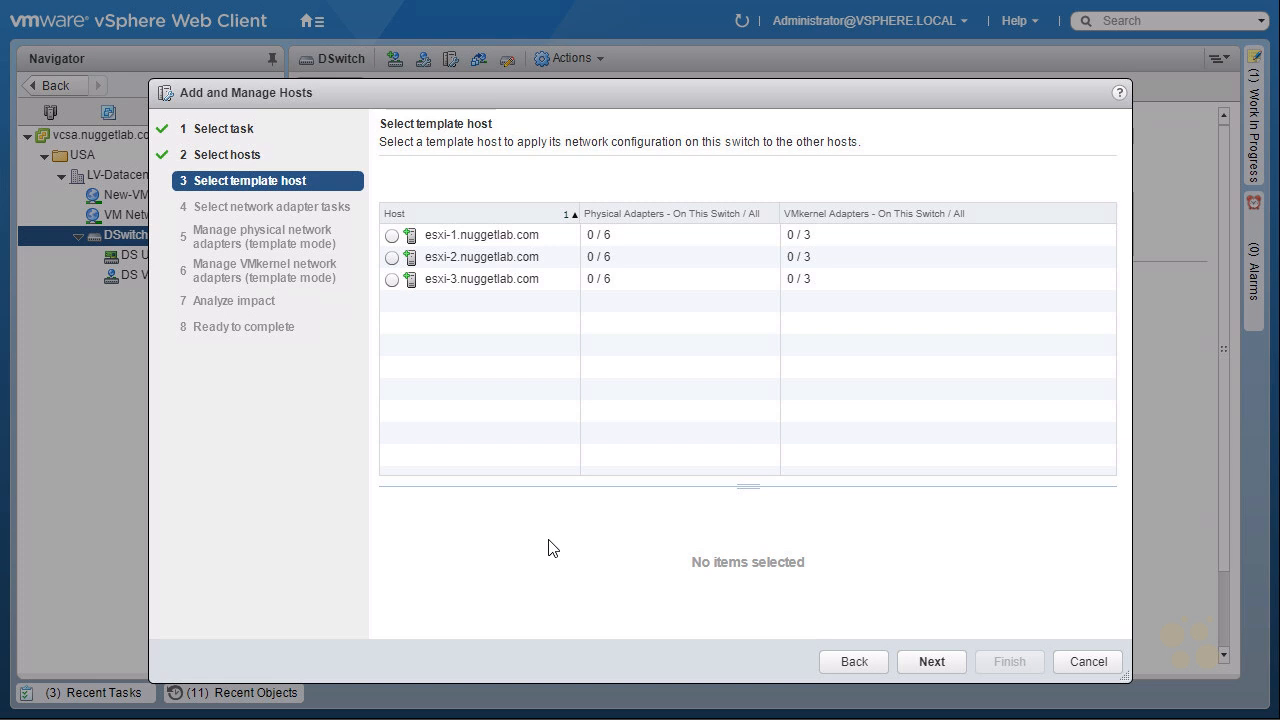
- Use esxi-1.nuggetlab.com as the template host and proceed to the network adapter tasks
{"action": "left_click", "coordinate": [392, 236]}
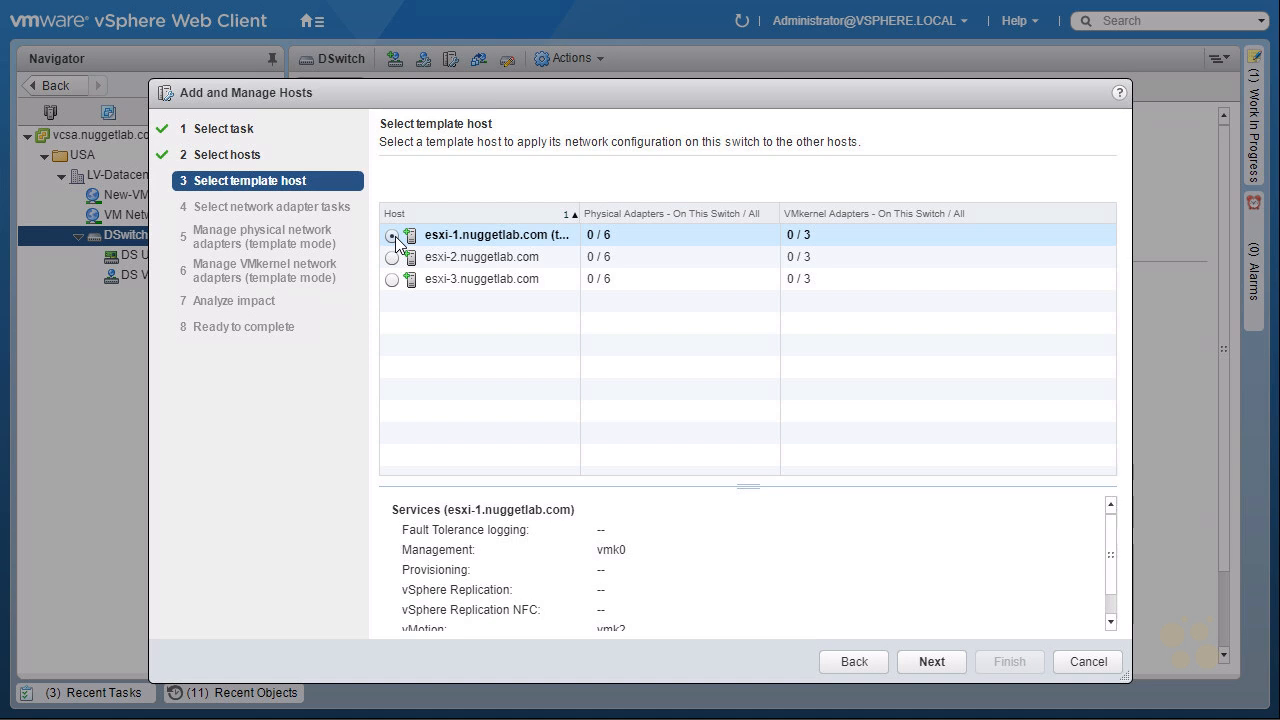
{"action": "left_click", "coordinate": [463, 240]}
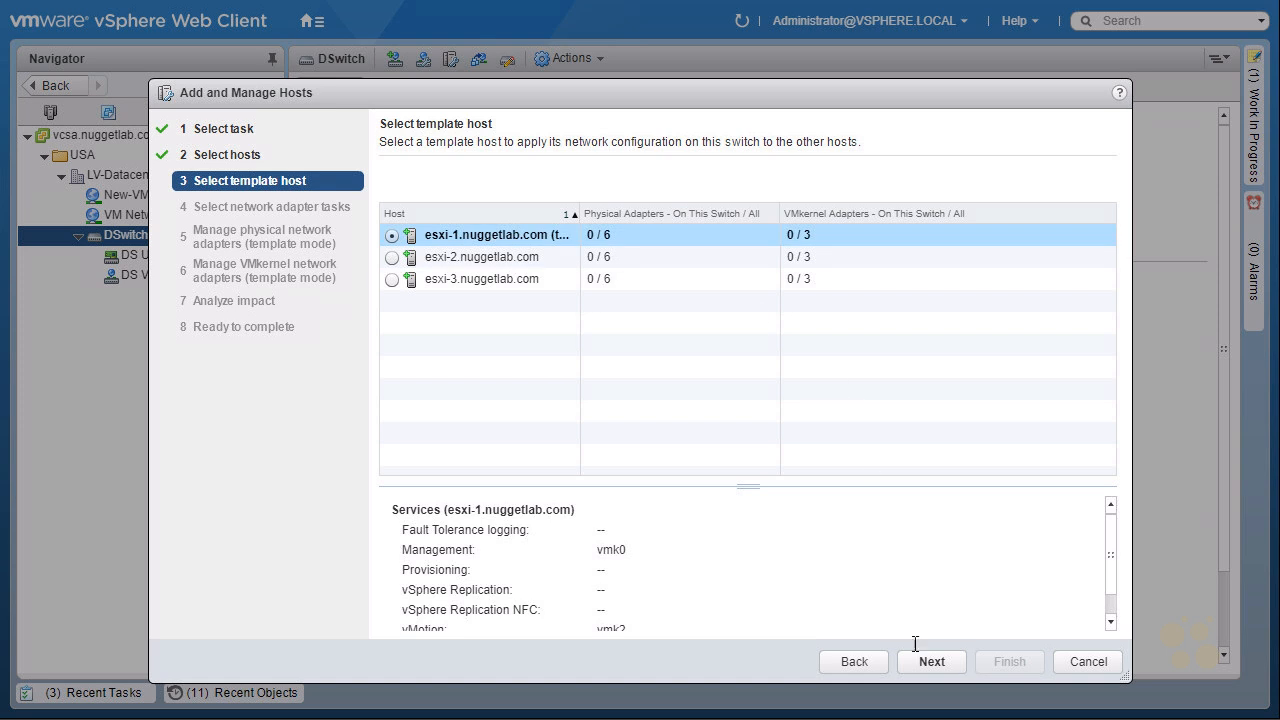
{"action": "left_click", "coordinate": [931, 662]}
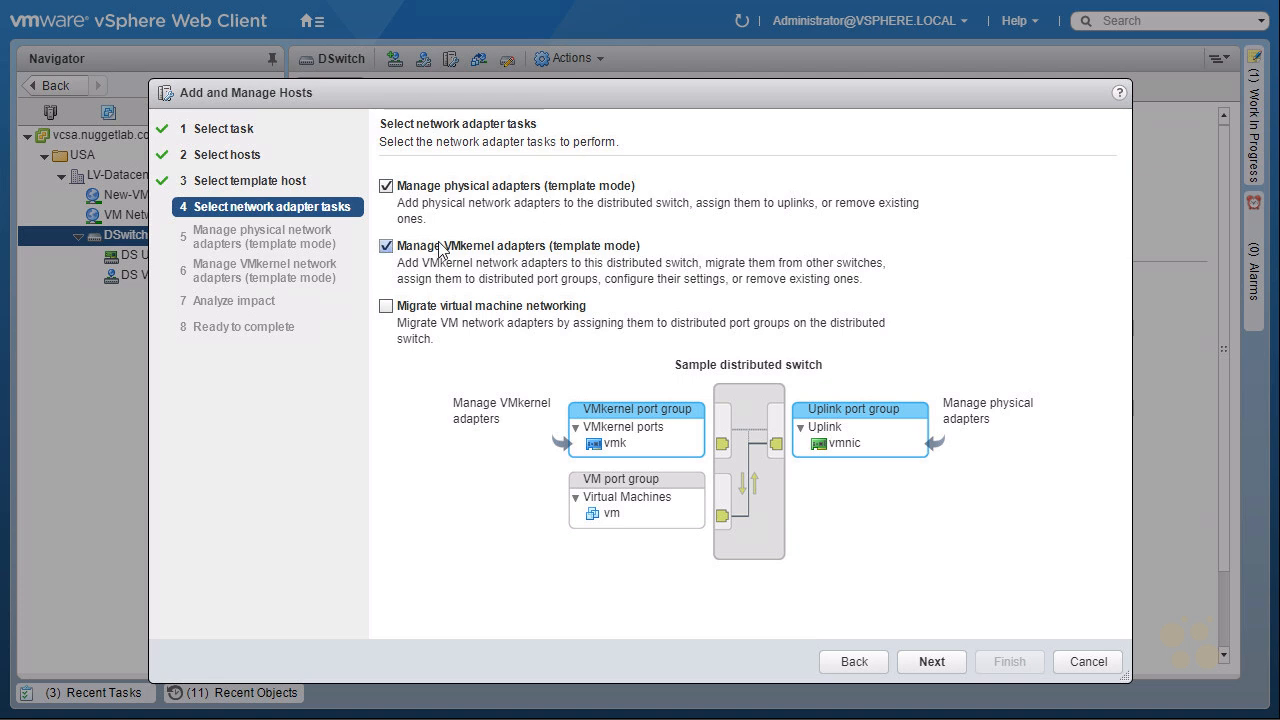
- Exclude VMkernel adapter management, include virtual machine networking migration alongside physical adapters, and proceed to the physical adapter assignments
{"action": "left_click", "coordinate": [386, 246]}
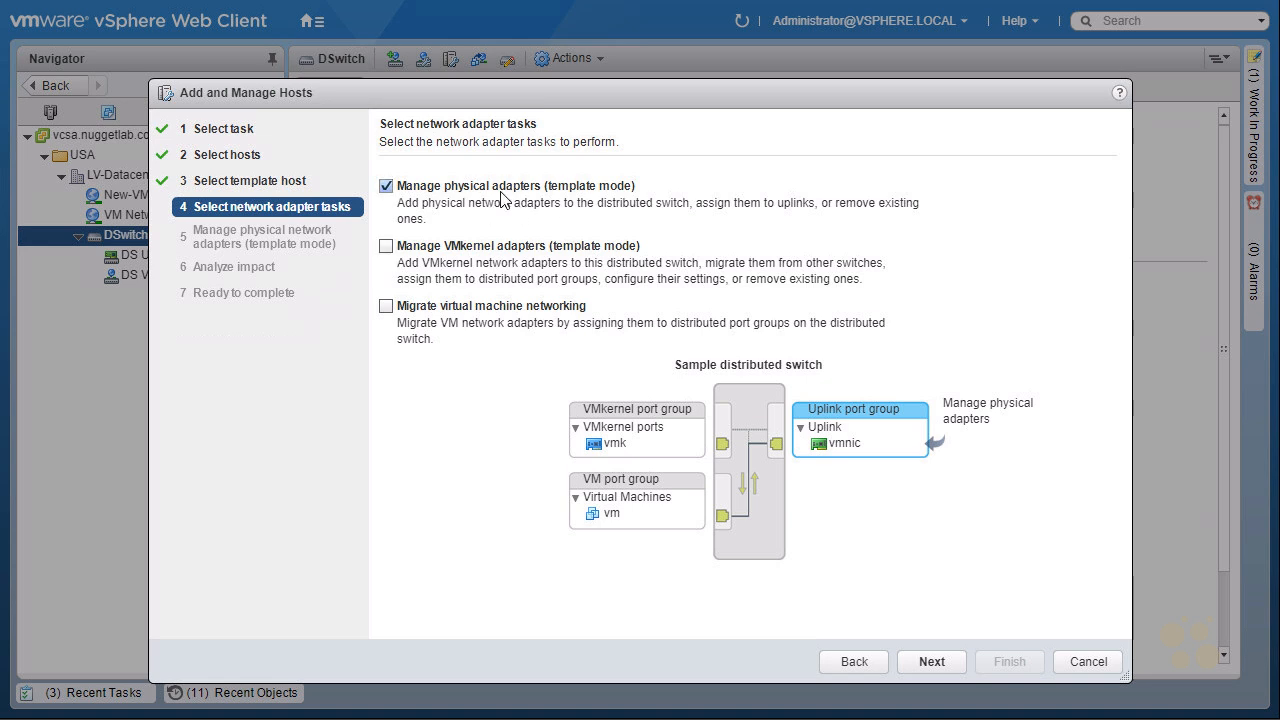
{"action": "left_click", "coordinate": [386, 306]}
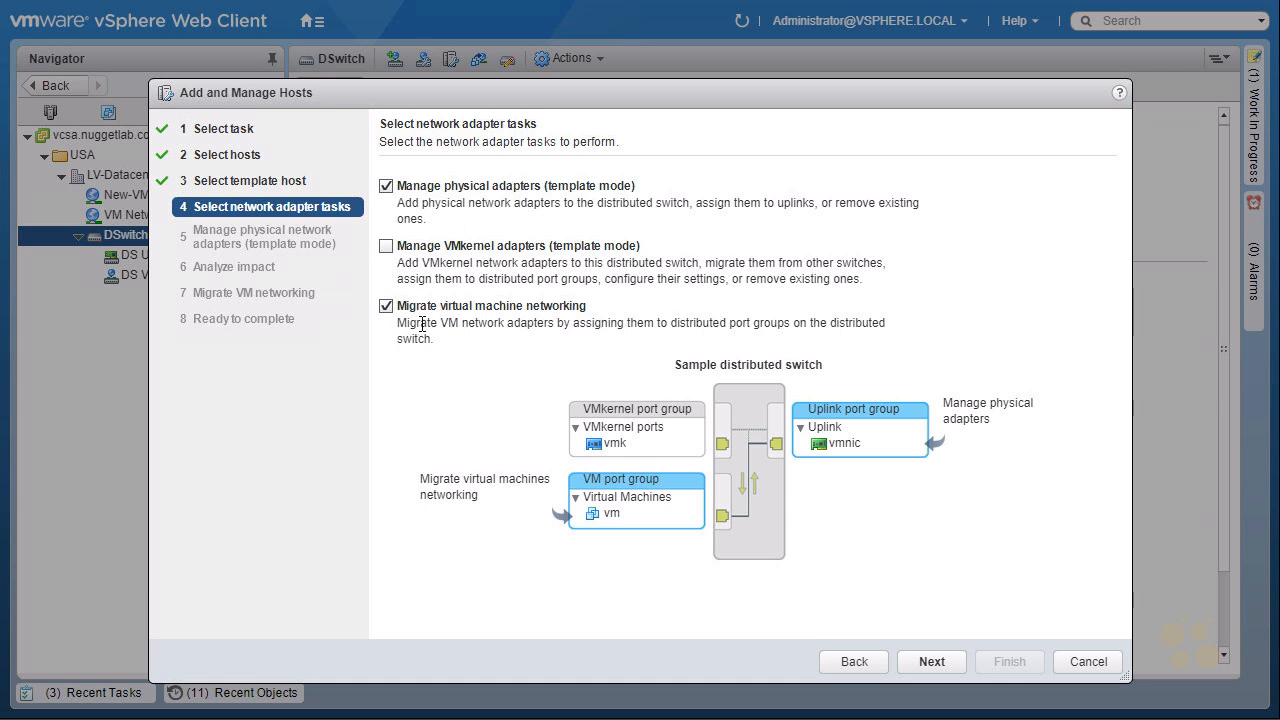
{"action": "left_click", "coordinate": [934, 664]}
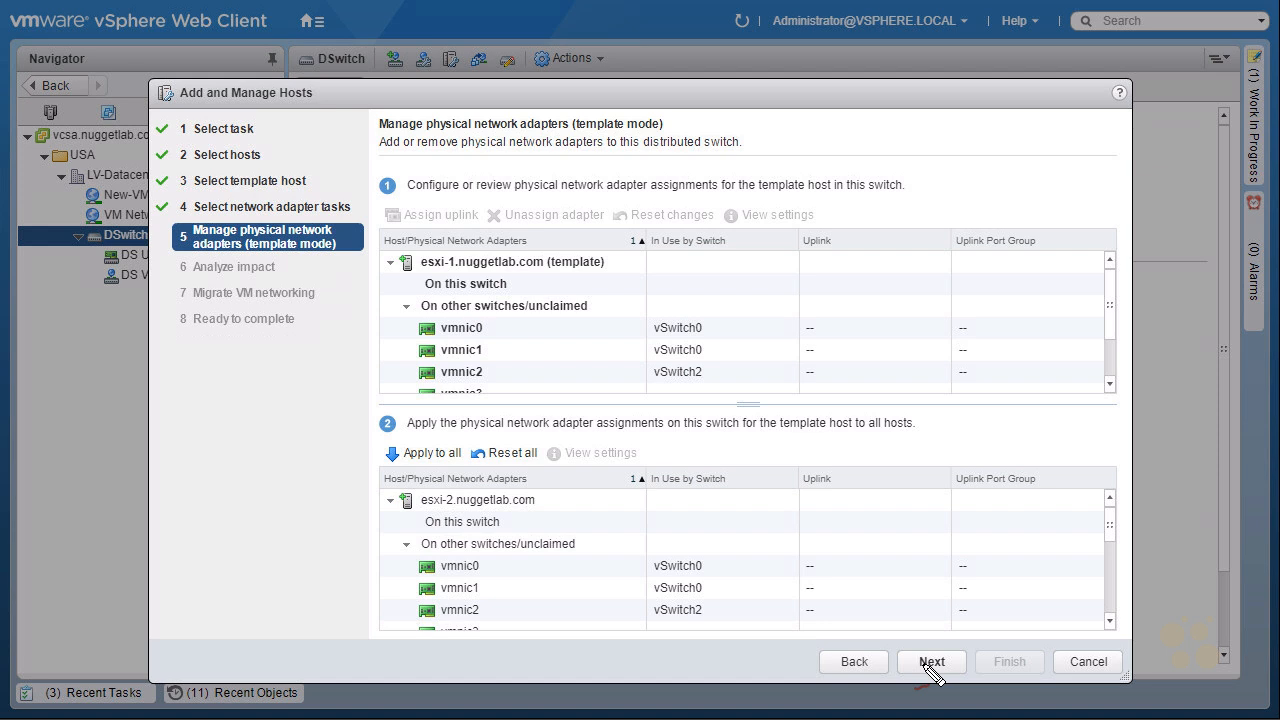
{"action": "mouse_move", "coordinate": [560, 230]}
{"action": "left_mouse_down"}
{"action": "mouse_move", "coordinate": [374, 352]}
{"action": "mouse_move", "coordinate": [386, 314]}
{"action": "left_mouse_up"}
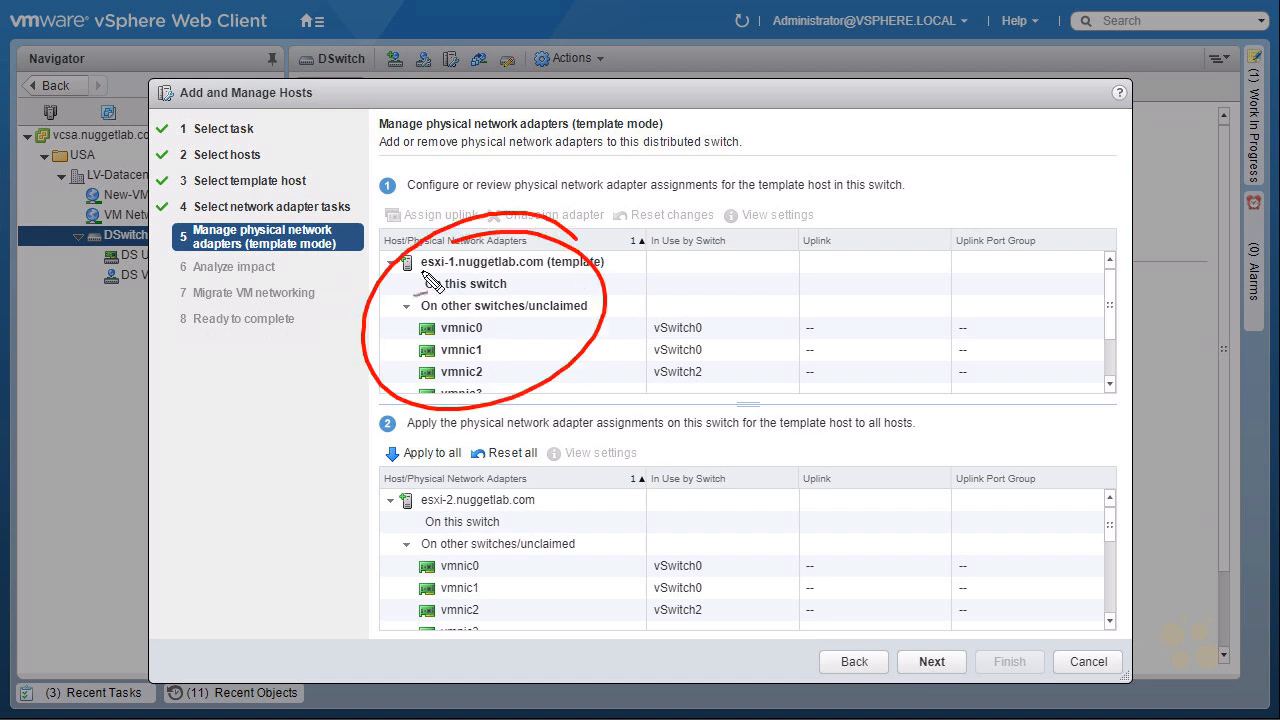
{"action": "left_click_drag", "start_coordinate": [420, 268], "coordinate": [458, 268]}
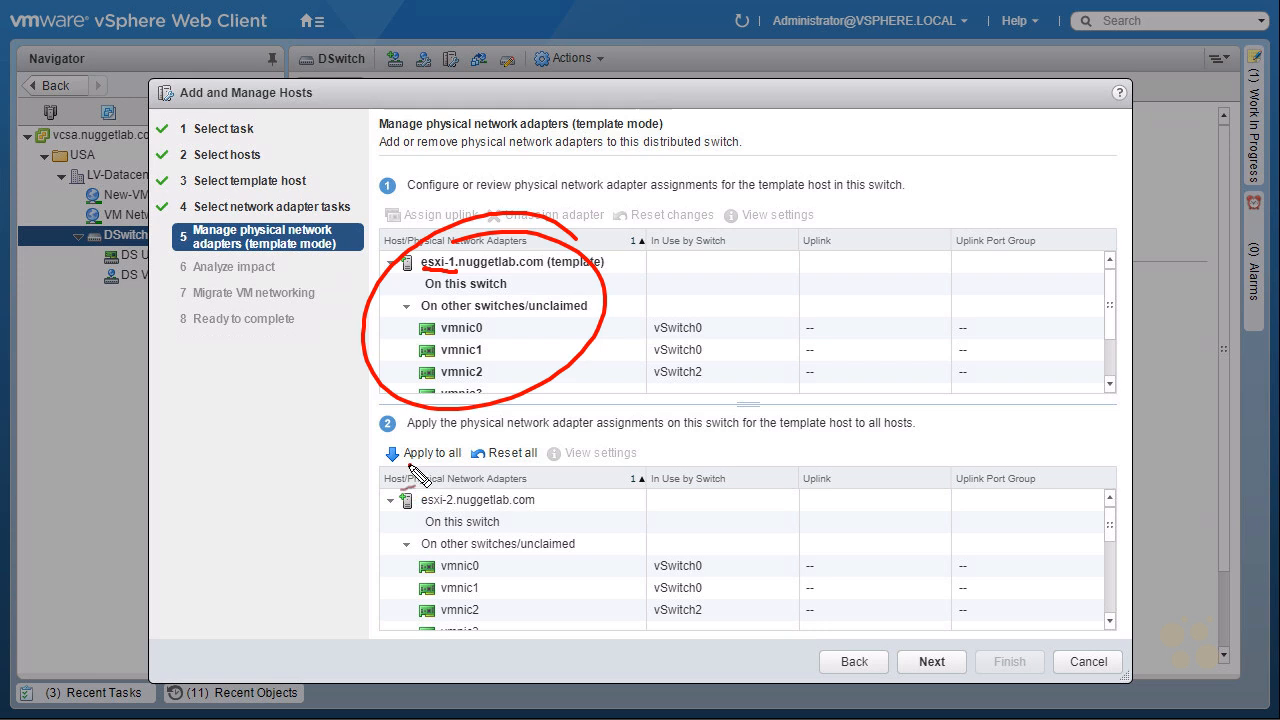
{"action": "left_click_drag", "start_coordinate": [455, 440], "coordinate": [460, 458]}
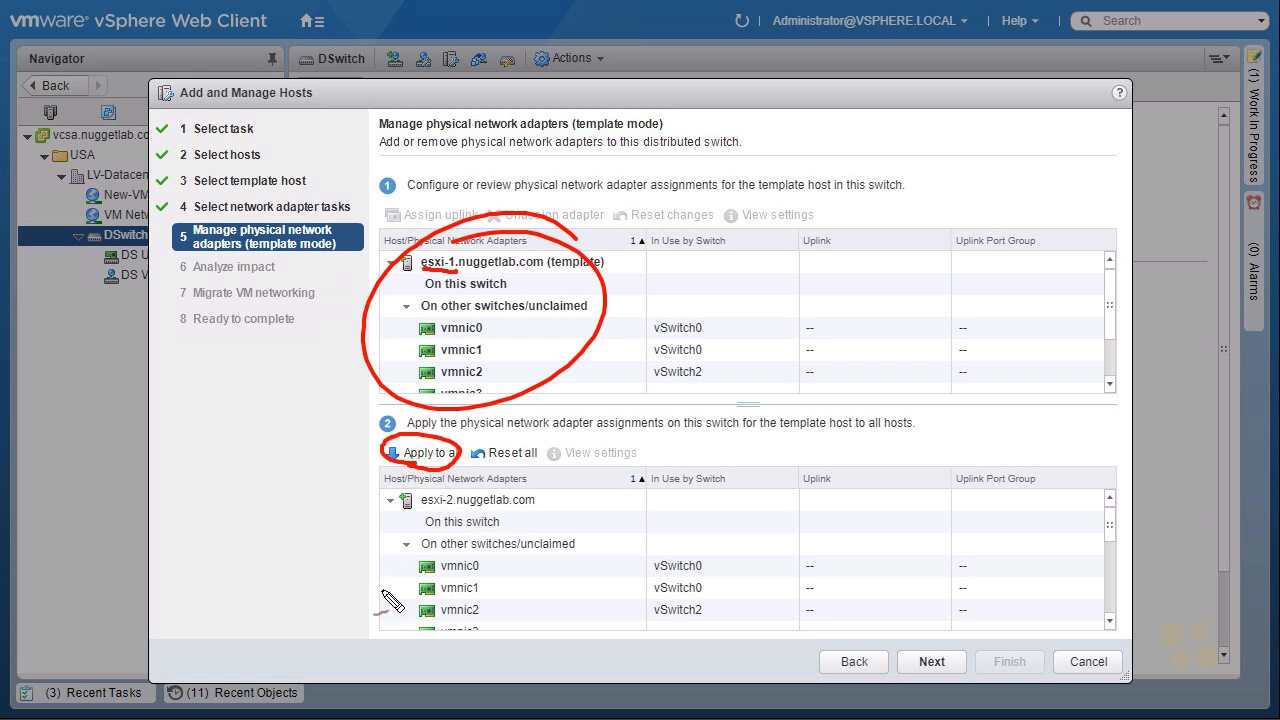
{"action": "key", "text": "Escape"}
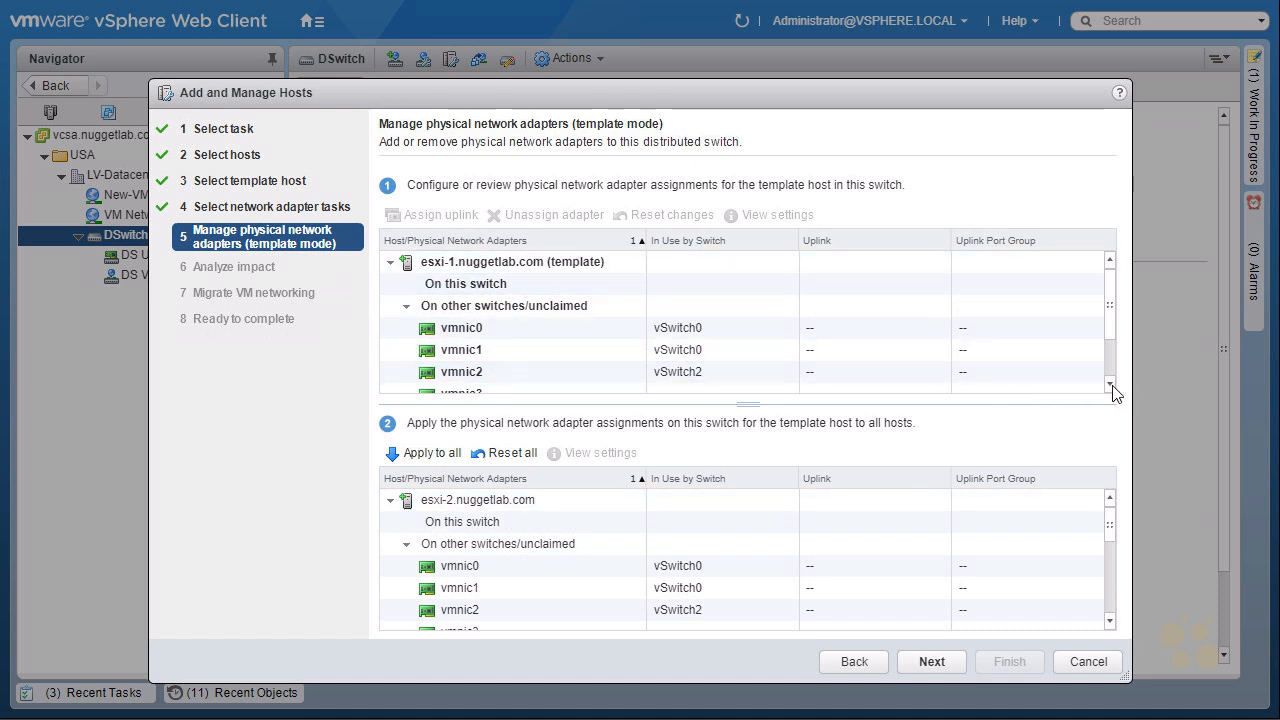
- Assign vmnic5 of the template host esxi-1.nuggetlab.com to Uplink 1
{"action": "scroll", "coordinate": [1114, 390], "scroll_direction": "down", "scroll_amount": 3}
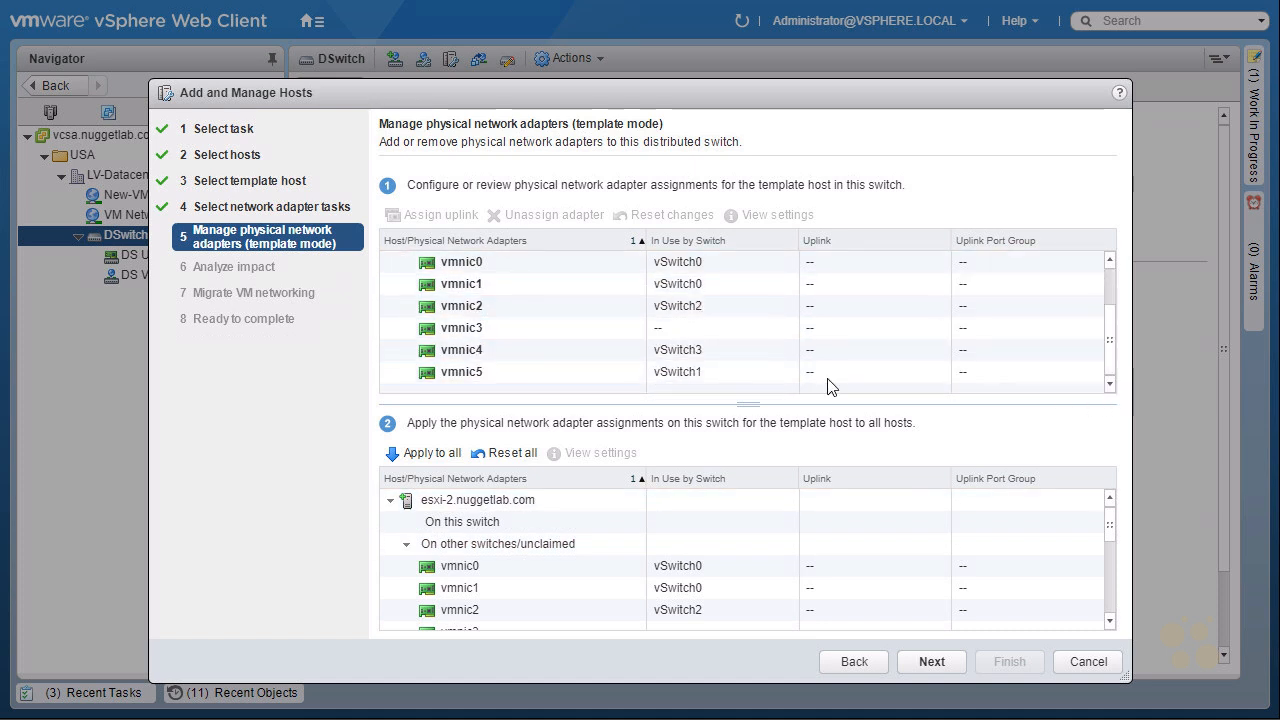
{"action": "left_click", "coordinate": [479, 374]}
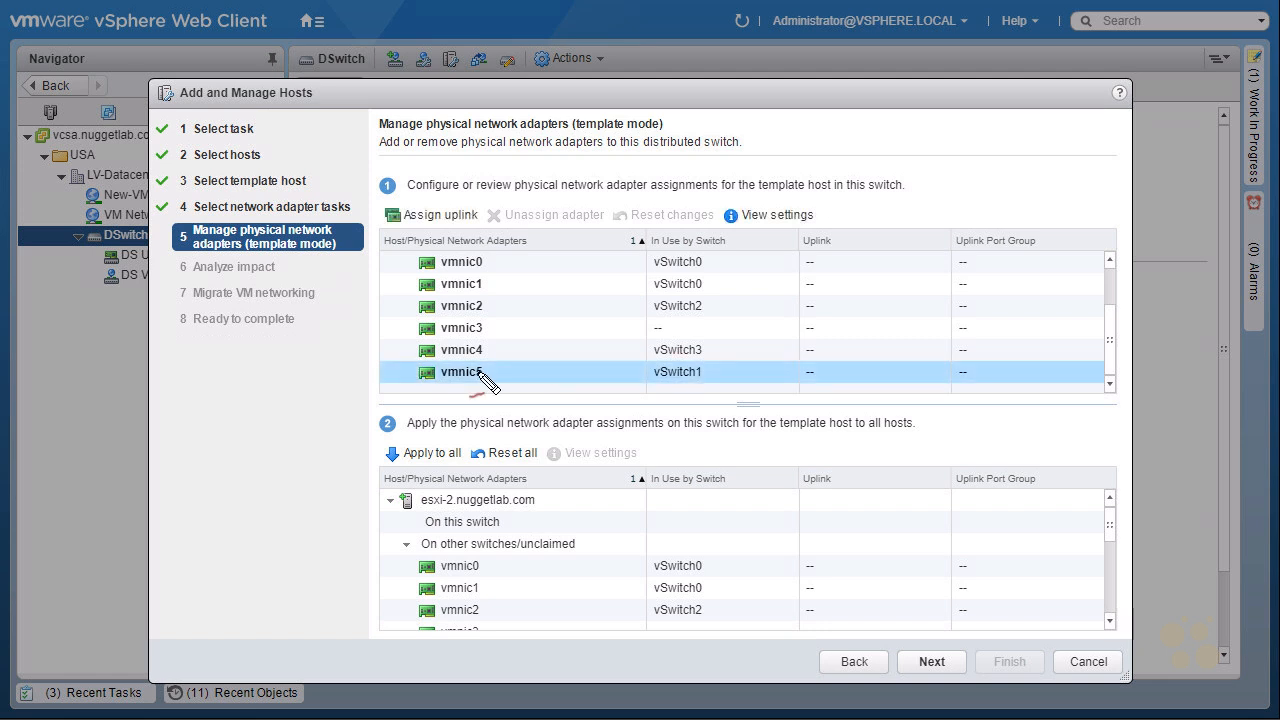
{"action": "mouse_move", "coordinate": [449, 386]}
{"action": "left_mouse_down"}
{"action": "mouse_move", "coordinate": [470, 362]}
{"action": "mouse_move", "coordinate": [482, 384]}
{"action": "left_mouse_up"}
{"action": "left_click_drag", "start_coordinate": [658, 381], "coordinate": [700, 380]}
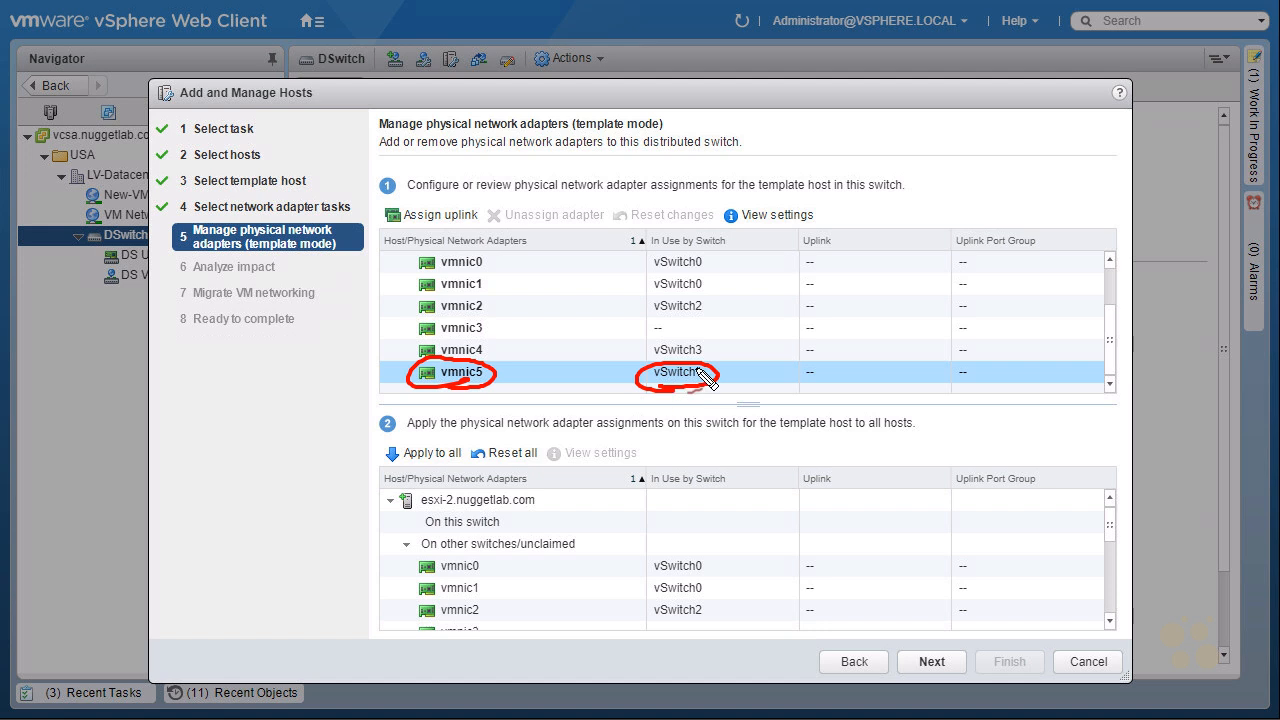
{"action": "mouse_move", "coordinate": [405, 378]}
{"action": "left_mouse_down"}
{"action": "mouse_move", "coordinate": [386, 370]}
{"action": "mouse_move", "coordinate": [375, 258]}
{"action": "mouse_move", "coordinate": [412, 228]}
{"action": "mouse_move", "coordinate": [490, 205]}
{"action": "mouse_move", "coordinate": [448, 232]}
{"action": "left_mouse_up"}
{"action": "key", "text": "Escape"}
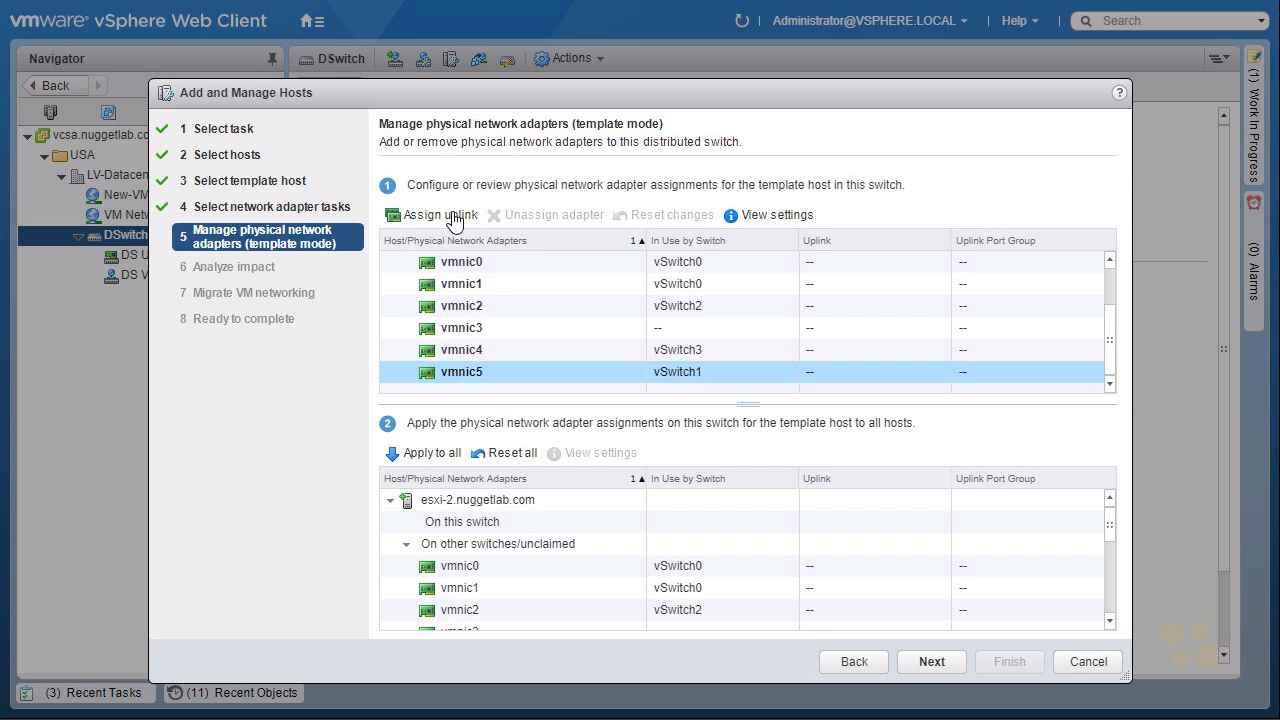
{"action": "left_click", "coordinate": [450, 215]}
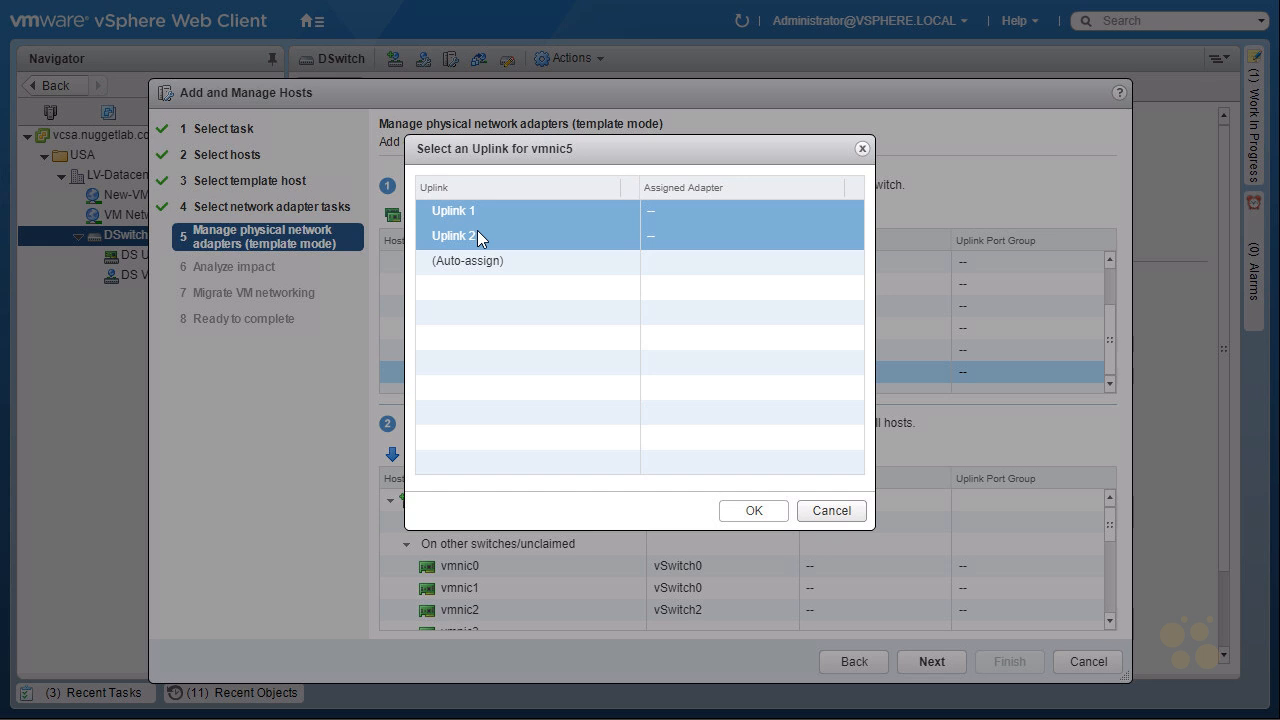
{"action": "left_click", "coordinate": [498, 213]}
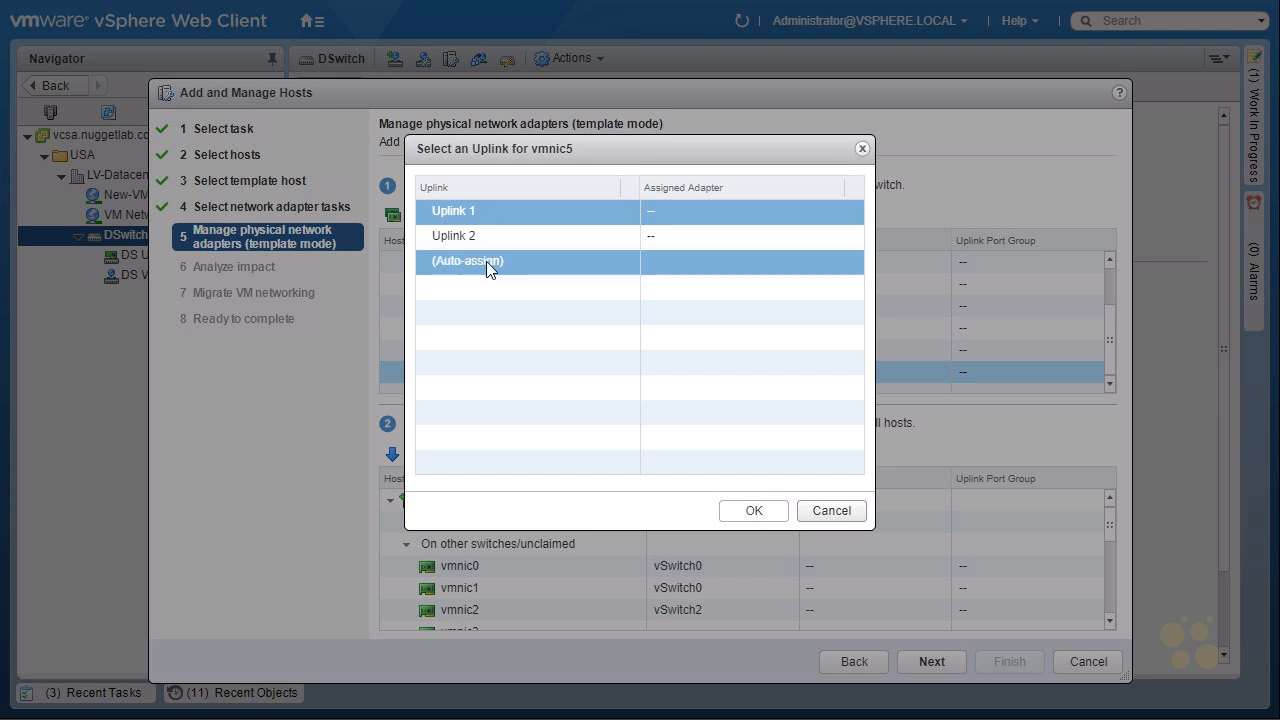
{"action": "left_click", "coordinate": [489, 263]}
{"action": "left_click", "coordinate": [480, 210]}
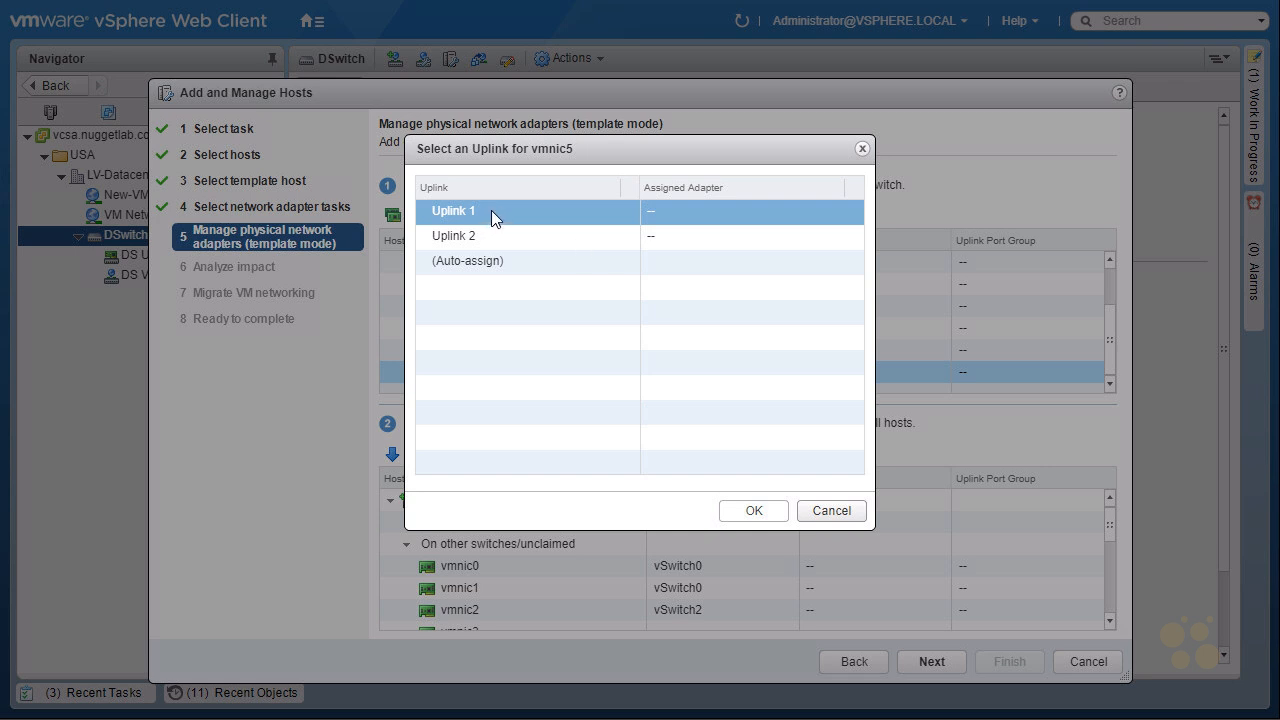
{"action": "left_click", "coordinate": [762, 514]}
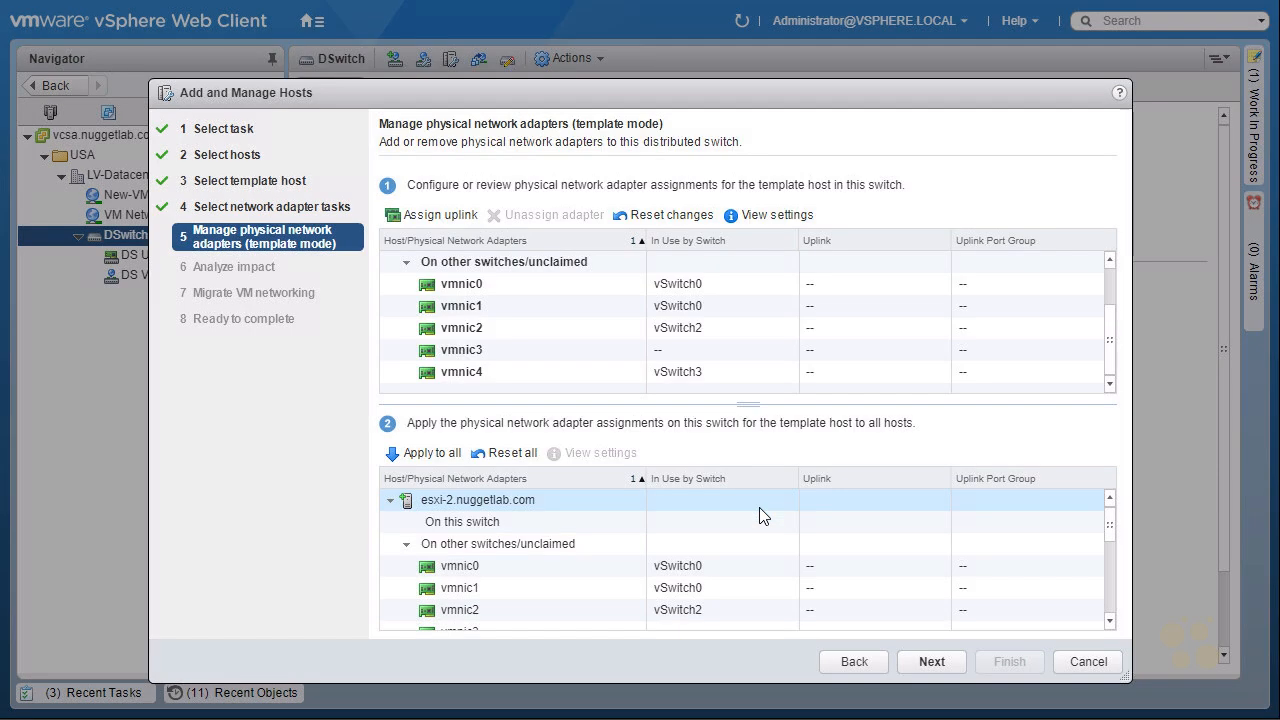
- Apply the template host's physical network adapter assignments to all hosts
{"action": "mouse_move", "coordinate": [702, 388]}
{"action": "left_mouse_down"}
{"action": "mouse_move", "coordinate": [524, 274]}
{"action": "mouse_move", "coordinate": [746, 404]}
{"action": "left_mouse_up"}
{"action": "left_click_drag", "start_coordinate": [718, 456], "coordinate": [704, 459]}
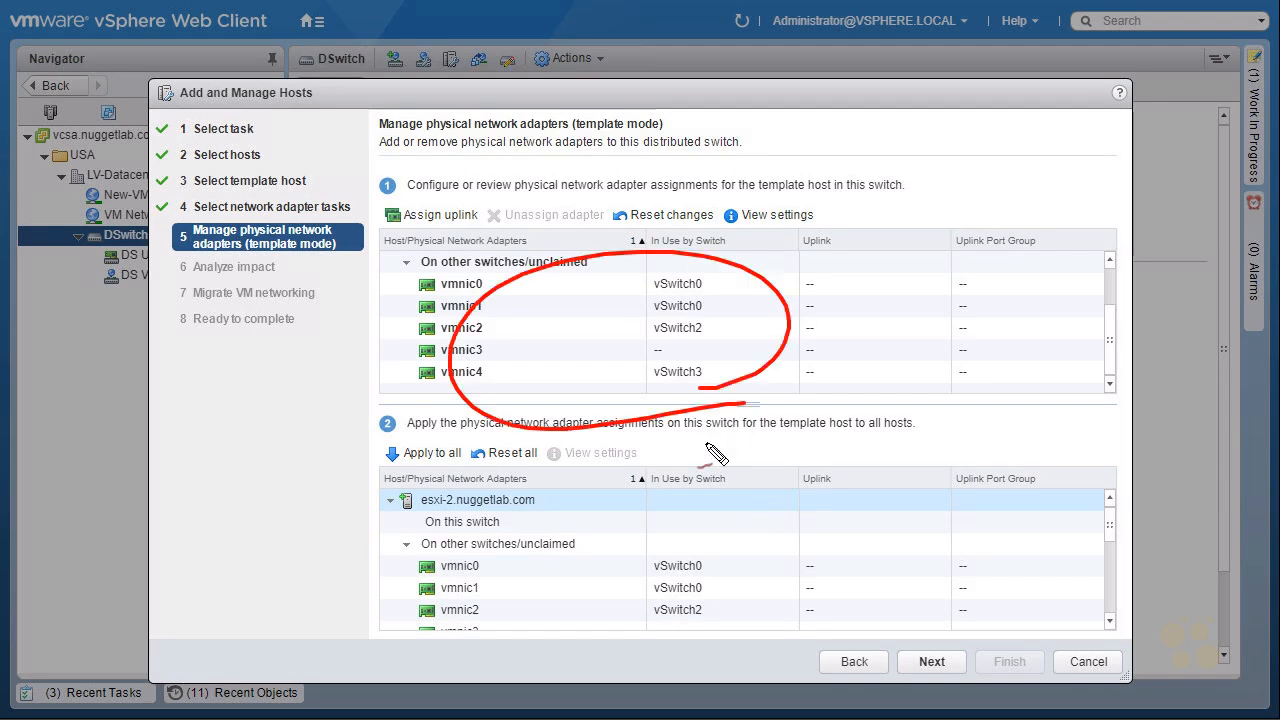
{"action": "key", "text": "Escape"}
{"action": "left_click_drag", "start_coordinate": [1114, 352], "coordinate": [1109, 291]}
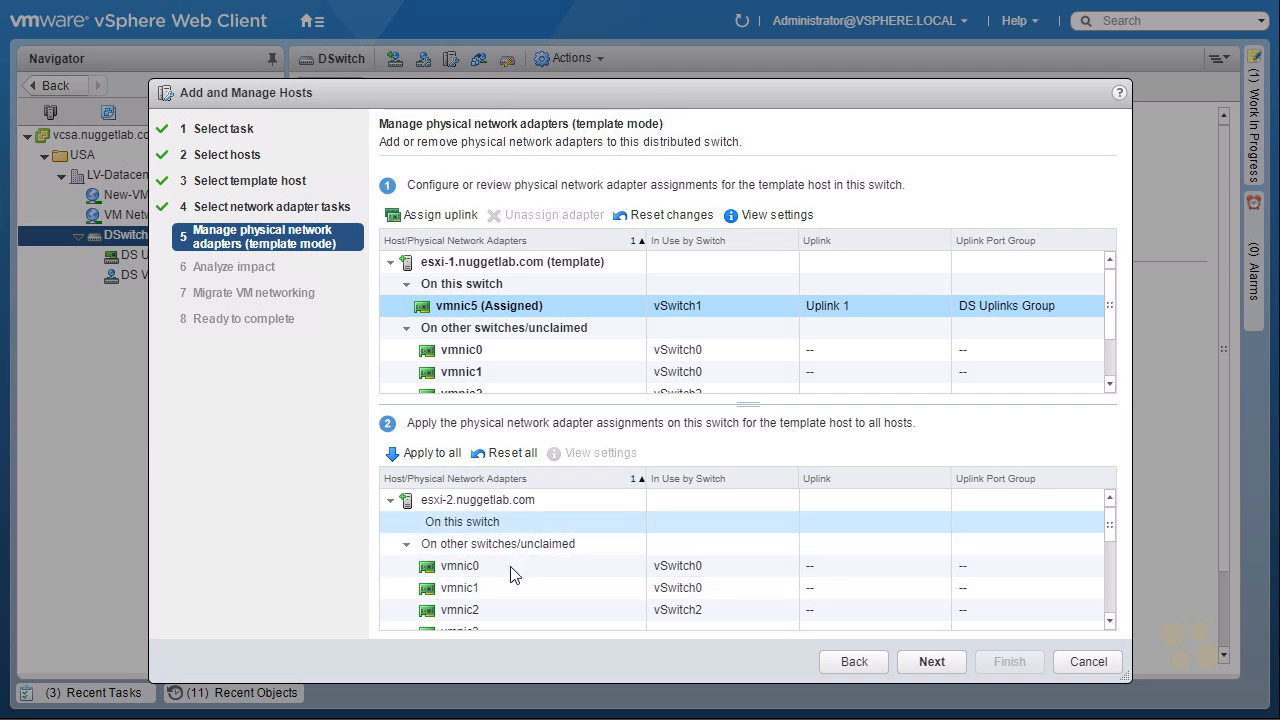
{"action": "left_click", "coordinate": [431, 453]}
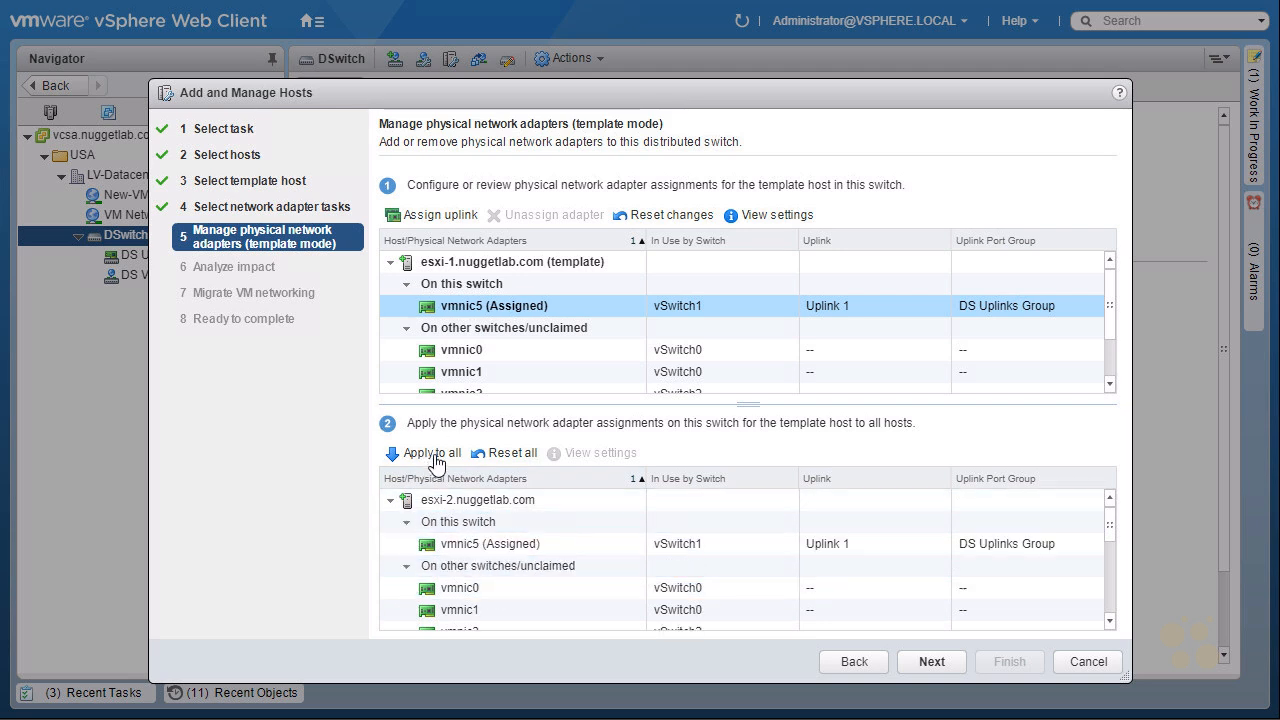
- Check the vmnic5 uplink assignments on esxi-2.nuggetlab.com and esxi-3.nuggetlab.com
{"action": "left_click", "coordinate": [510, 552]}
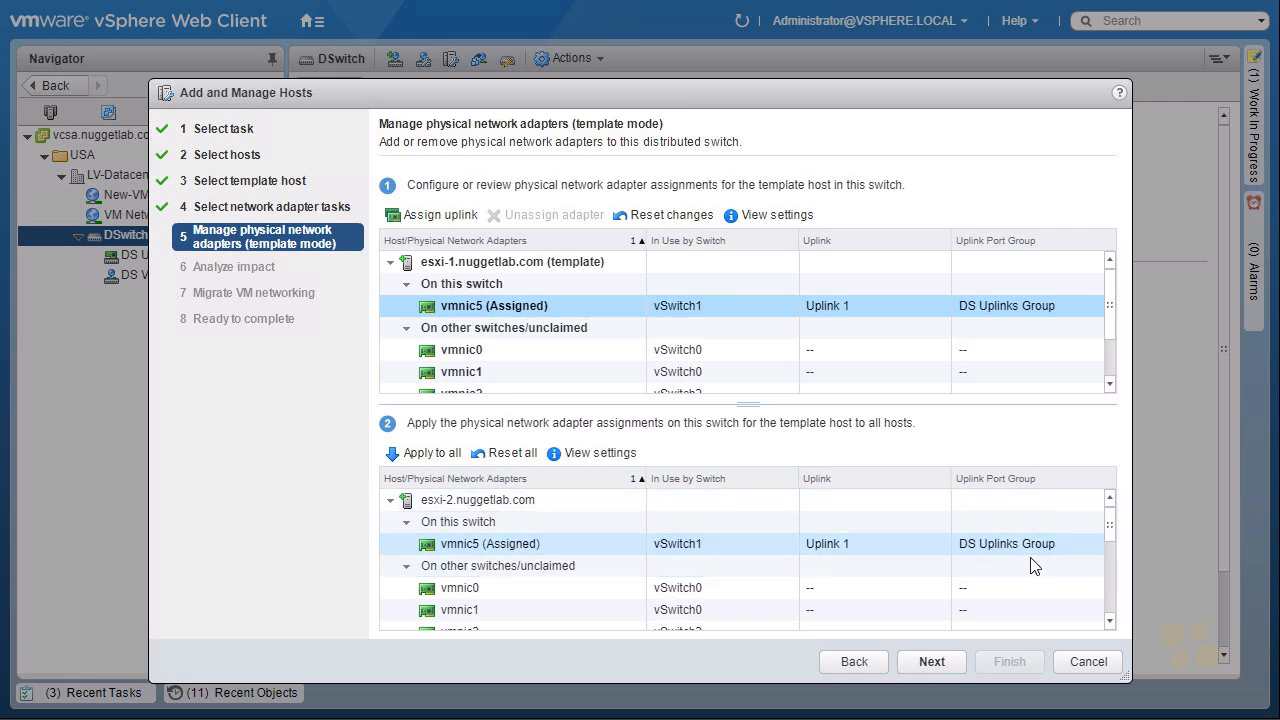
{"action": "left_click", "coordinate": [1112, 624]}
{"action": "left_click", "coordinate": [1111, 623]}
{"action": "left_click", "coordinate": [1110, 622]}
{"action": "left_click", "coordinate": [1110, 622]}
{"action": "left_click", "coordinate": [1110, 622]}
{"action": "left_click", "coordinate": [1110, 622]}
{"action": "left_click", "coordinate": [1110, 623]}
{"action": "left_click", "coordinate": [651, 587]}
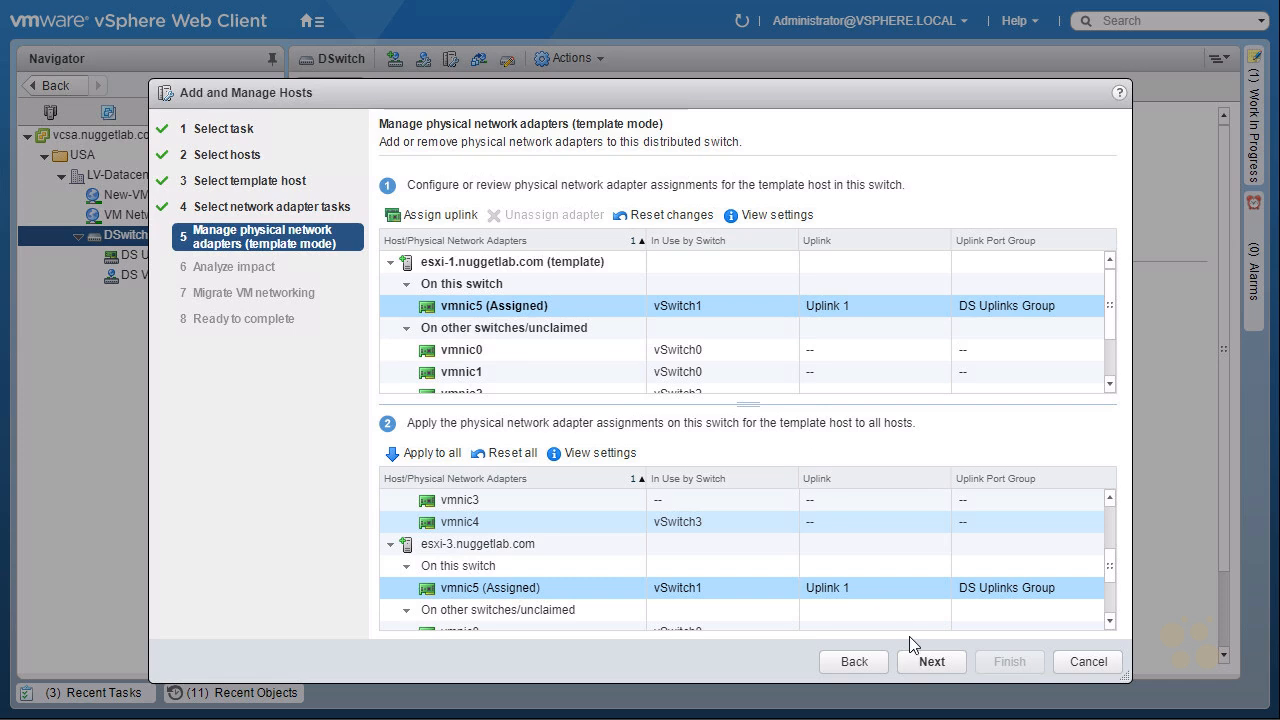
- Review the impact analysis and continue past VM networking migration to the final summary without assigning any port group
{"action": "left_click", "coordinate": [931, 663]}
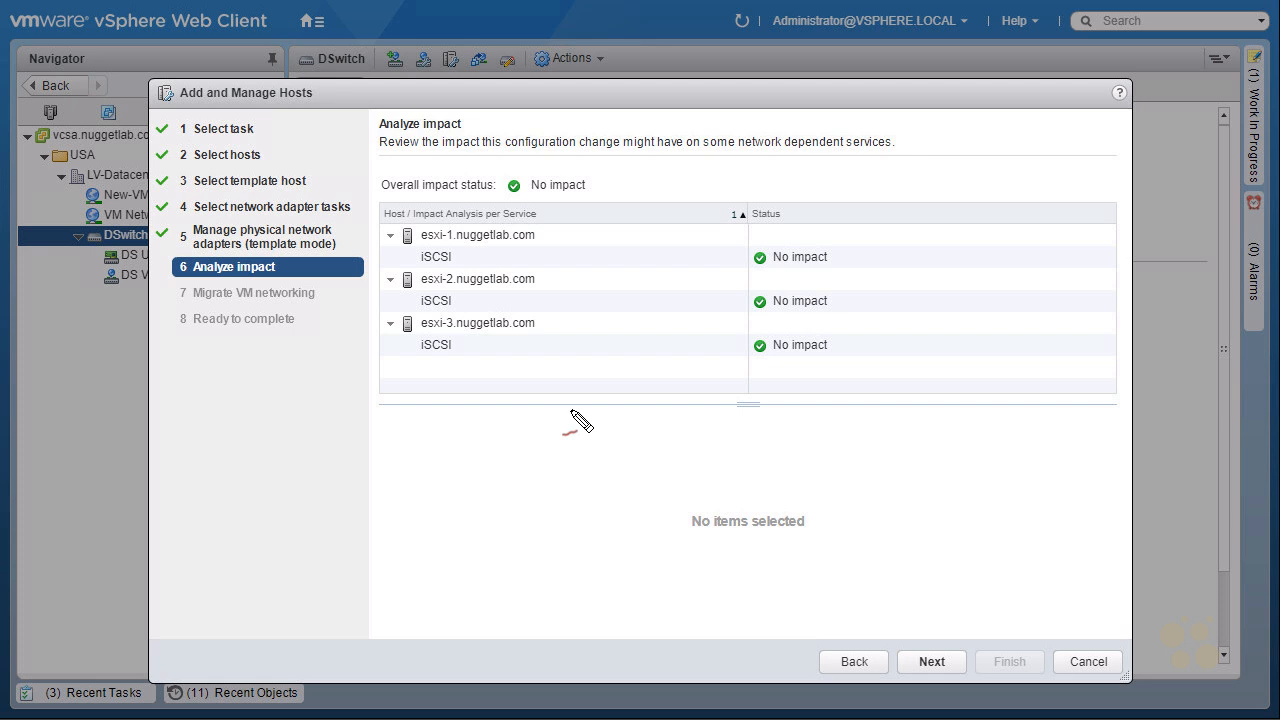
{"action": "left_click_drag", "start_coordinate": [962, 228], "coordinate": [897, 285]}
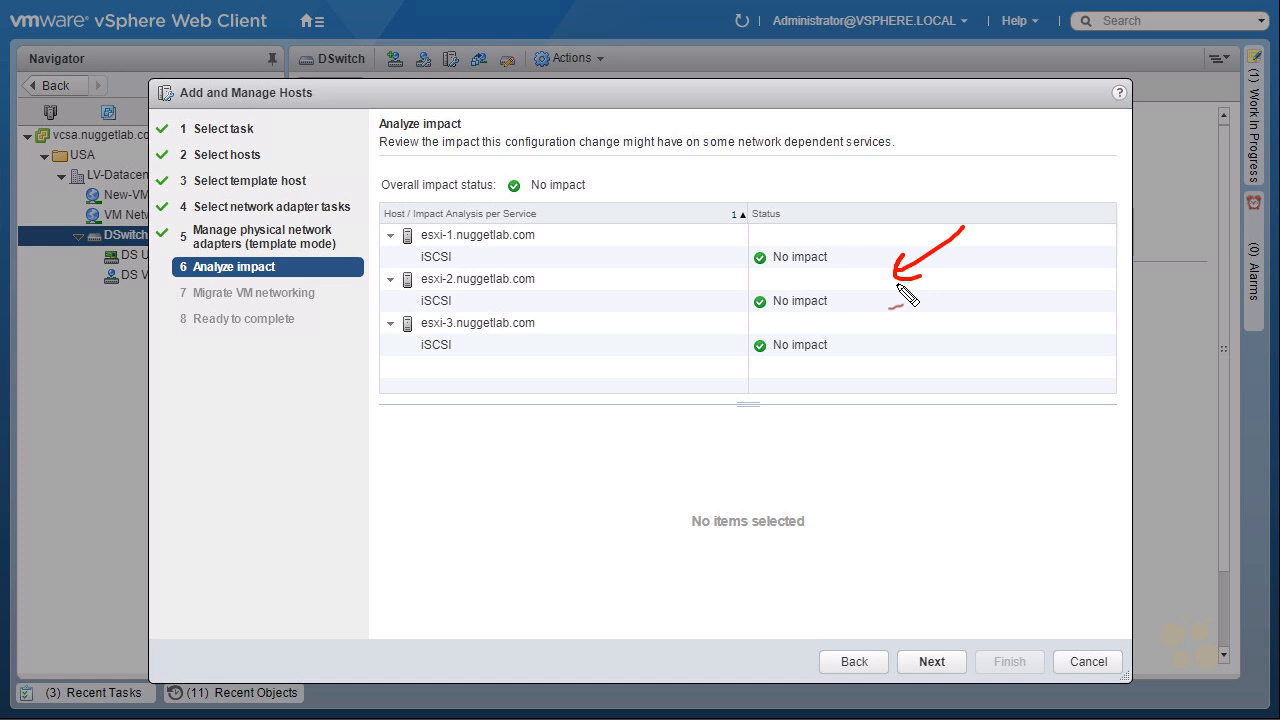
{"action": "key", "text": "Escape"}
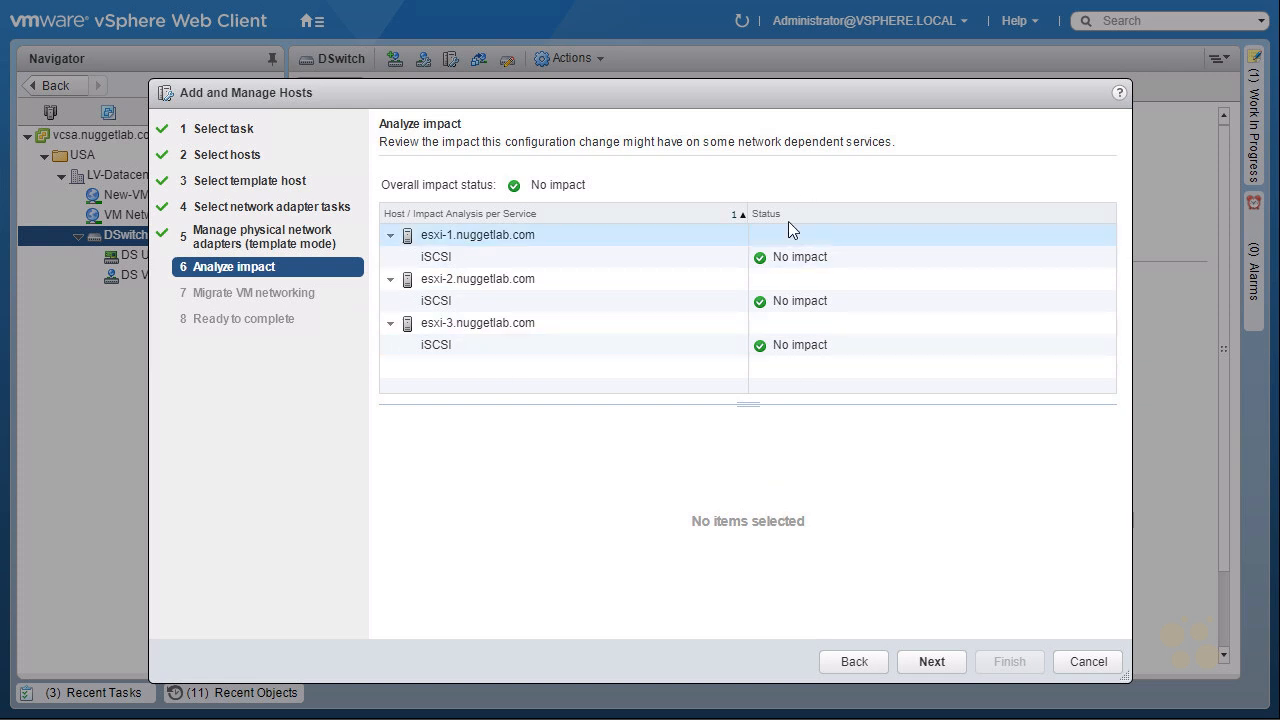
{"action": "left_click", "coordinate": [925, 663]}
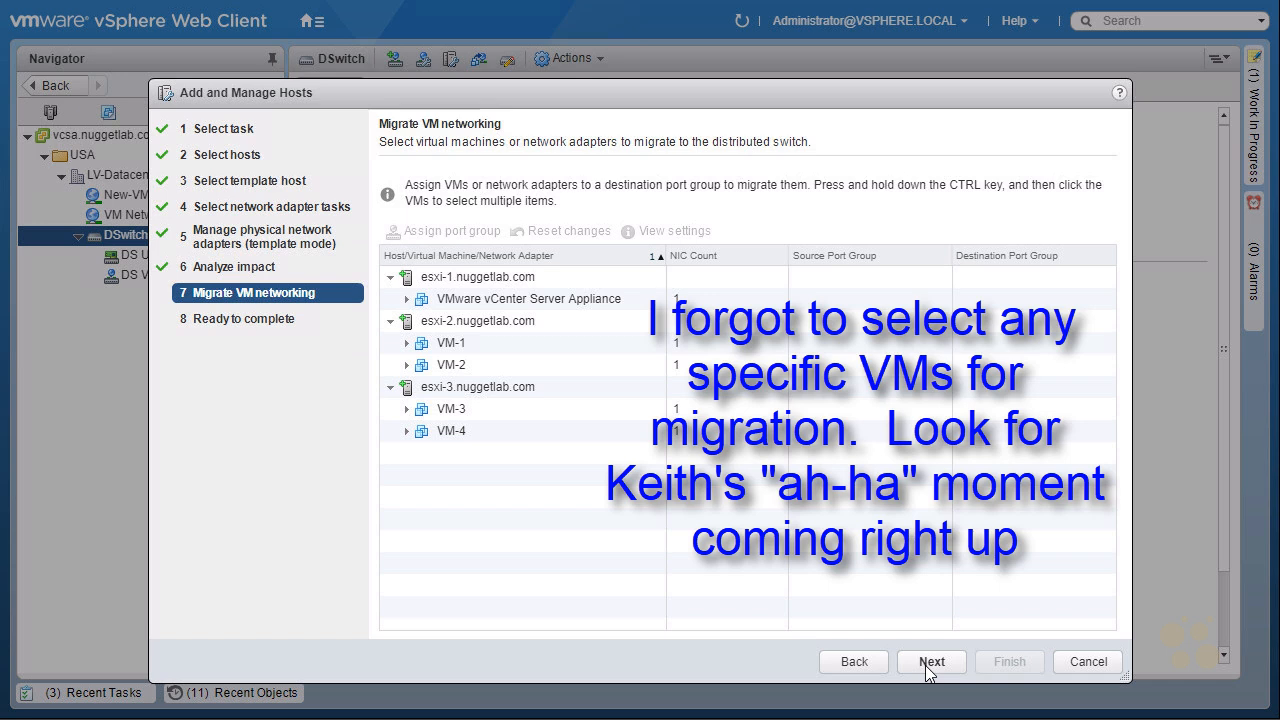
{"action": "left_click", "coordinate": [930, 662]}
{"action": "mouse_move", "coordinate": [215, 344]}
{"action": "left_mouse_down"}
{"action": "mouse_move", "coordinate": [247, 344]}
{"action": "mouse_move", "coordinate": [214, 366]}
{"action": "left_mouse_up"}
{"action": "left_click_drag", "start_coordinate": [403, 215], "coordinate": [462, 219]}
{"action": "left_click_drag", "start_coordinate": [600, 223], "coordinate": [582, 252]}
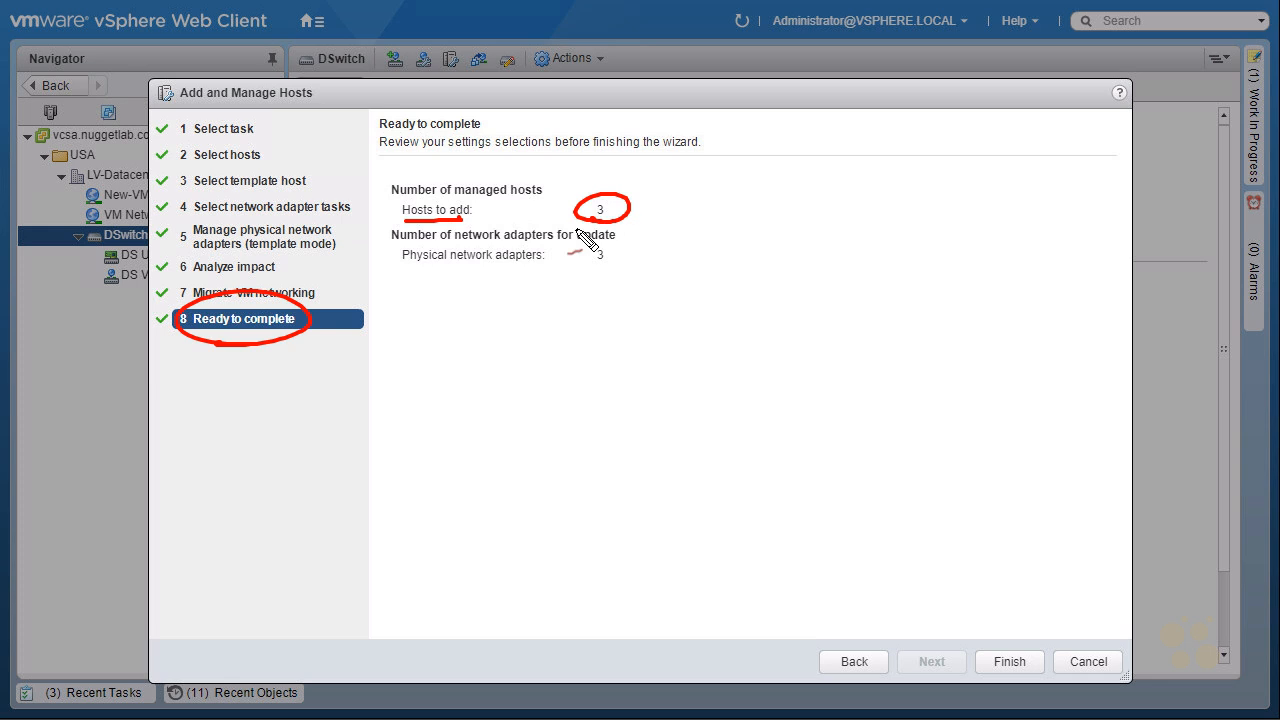
{"action": "mouse_move", "coordinate": [428, 268]}
{"action": "left_mouse_down"}
{"action": "mouse_move", "coordinate": [535, 276]}
{"action": "mouse_move", "coordinate": [470, 246]}
{"action": "mouse_move", "coordinate": [392, 258]}
{"action": "left_mouse_up"}
{"action": "left_click_drag", "start_coordinate": [514, 295], "coordinate": [537, 296]}
{"action": "mouse_move", "coordinate": [540, 320]}
{"action": "left_mouse_down"}
{"action": "mouse_move", "coordinate": [552, 305]}
{"action": "mouse_move", "coordinate": [565, 320]}
{"action": "left_mouse_up"}
{"action": "left_click_drag", "start_coordinate": [567, 318], "coordinate": [590, 292]}
{"action": "left_click_drag", "start_coordinate": [598, 290], "coordinate": [598, 316]}
{"action": "left_click_drag", "start_coordinate": [627, 292], "coordinate": [626, 313]}
{"action": "left_click_drag", "start_coordinate": [654, 292], "coordinate": [632, 316]}
{"action": "left_click_drag", "start_coordinate": [530, 343], "coordinate": [666, 326]}
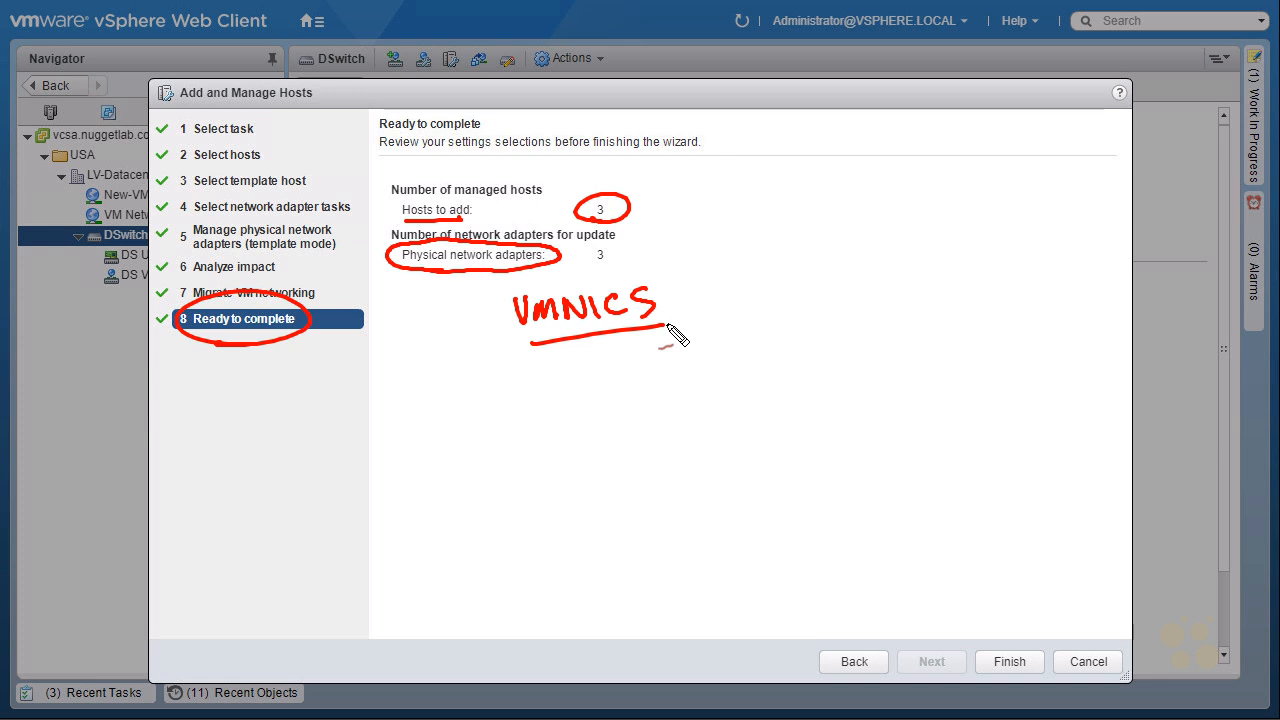
{"action": "key", "text": "Escape"}
- Finish adding the hosts to DSwitch and check the status of the recent tasks
{"action": "left_click", "coordinate": [1008, 661]}
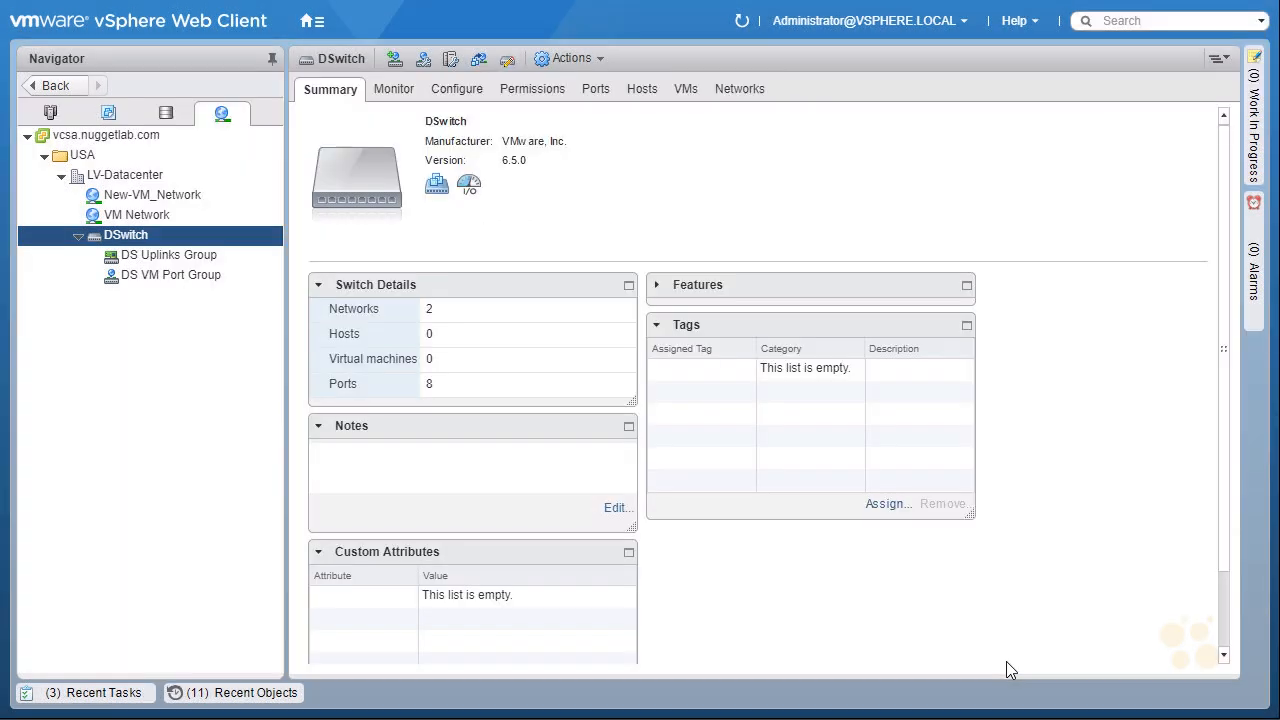
{"action": "left_click", "coordinate": [111, 695]}
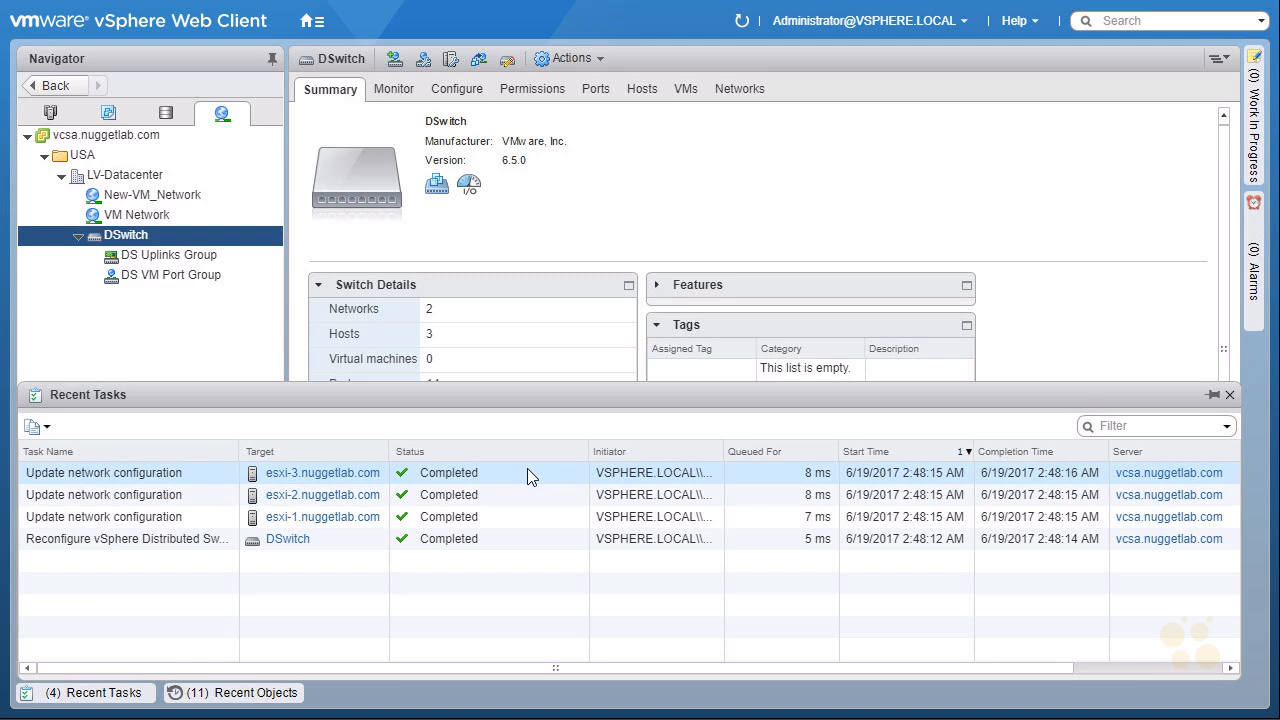
{"action": "left_click", "coordinate": [105, 697]}
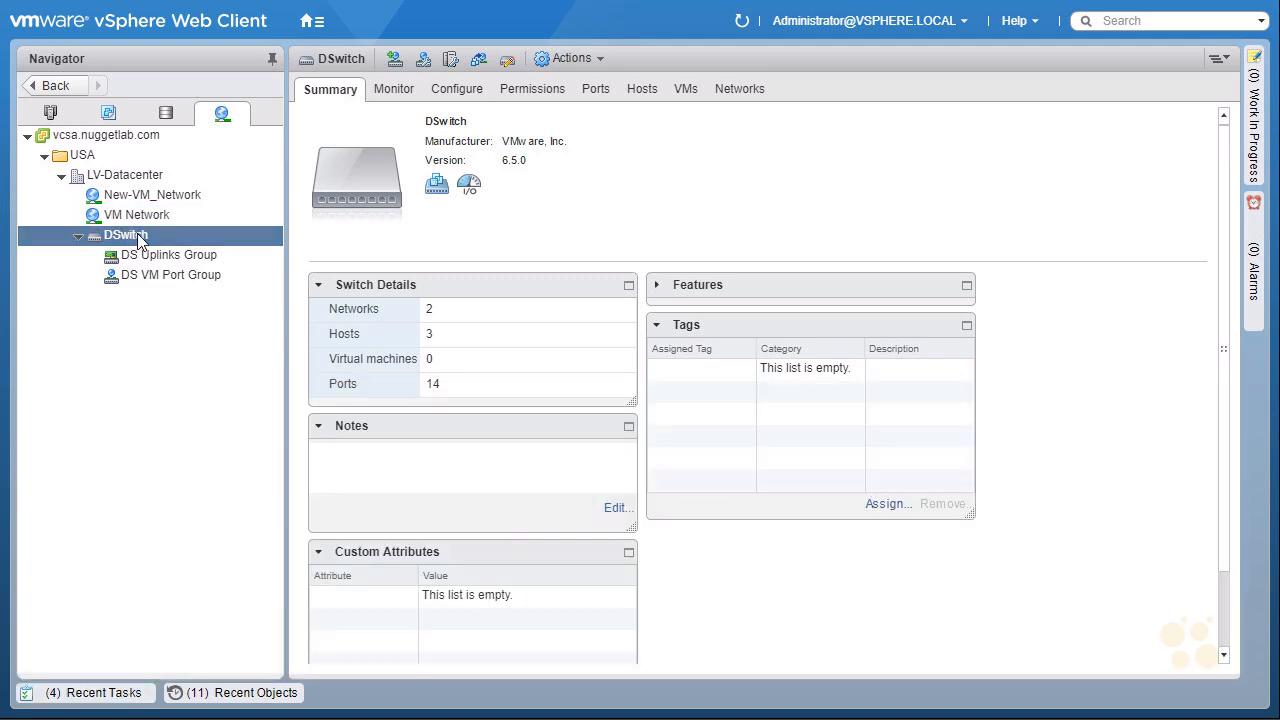
- Review the hosts and virtual machines connected to DSwitch
{"action": "left_click", "coordinate": [686, 92]}
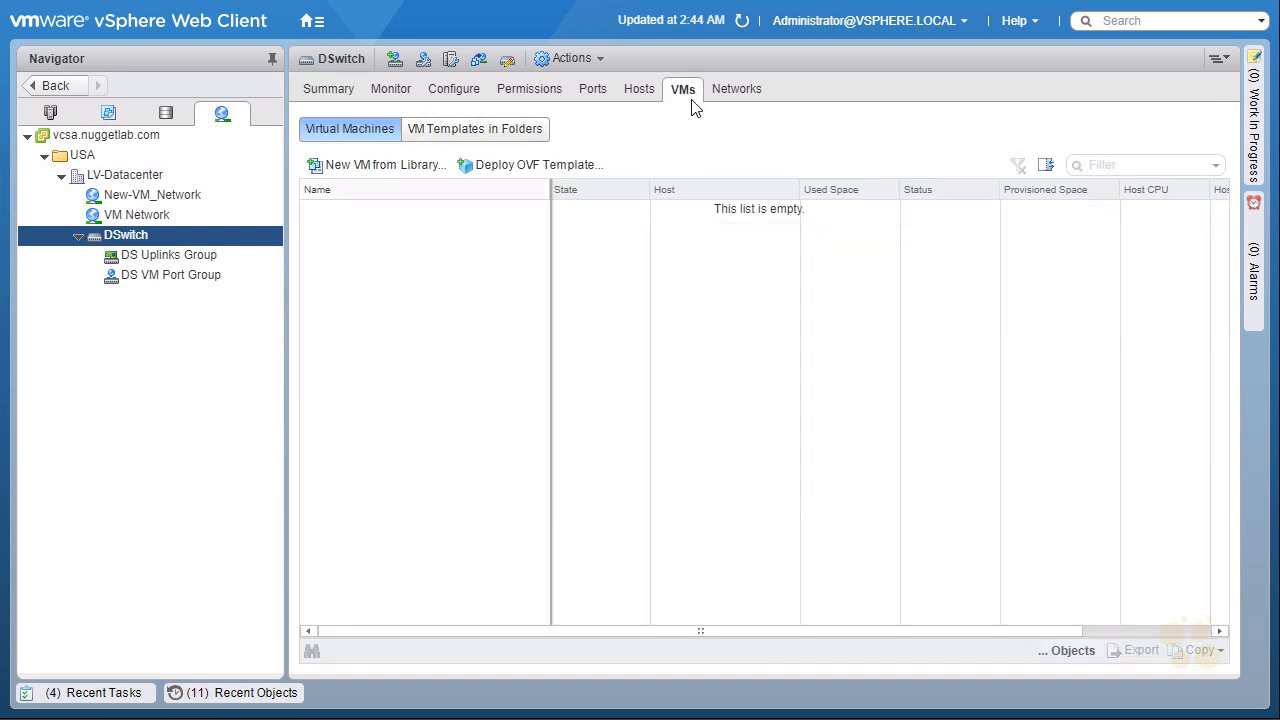
{"action": "left_click", "coordinate": [643, 92]}
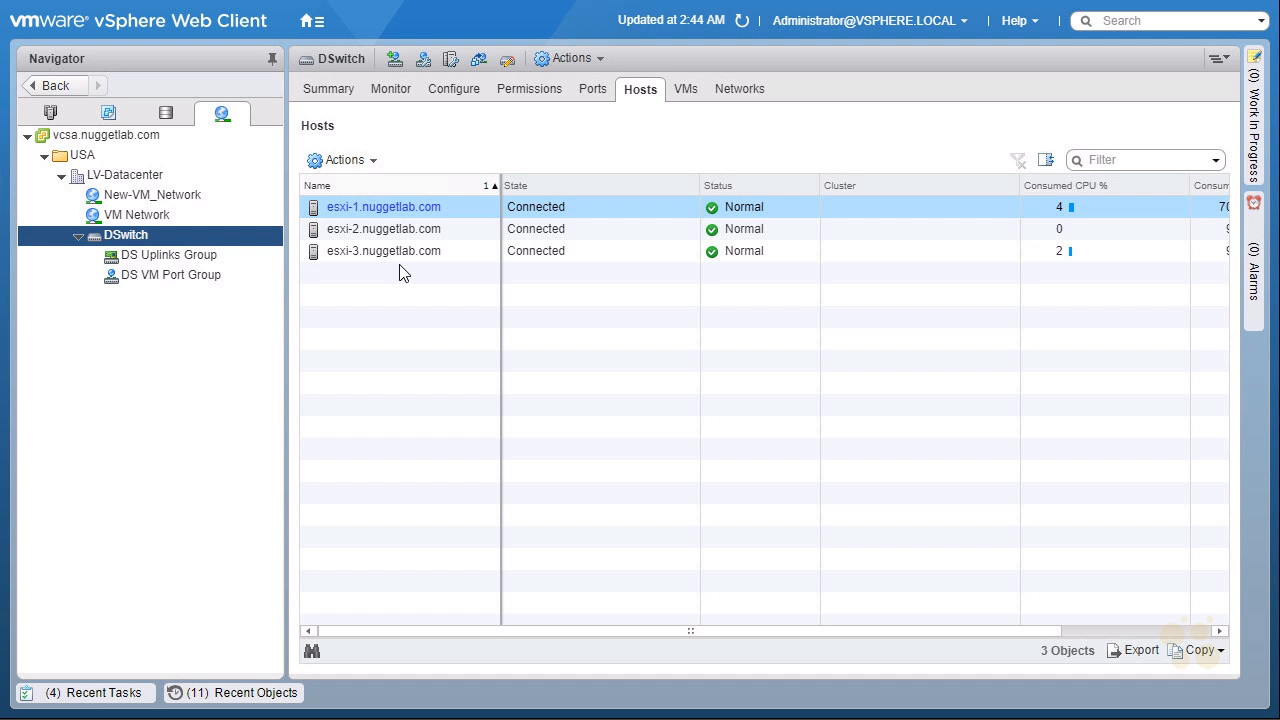
{"action": "left_click", "coordinate": [684, 92]}
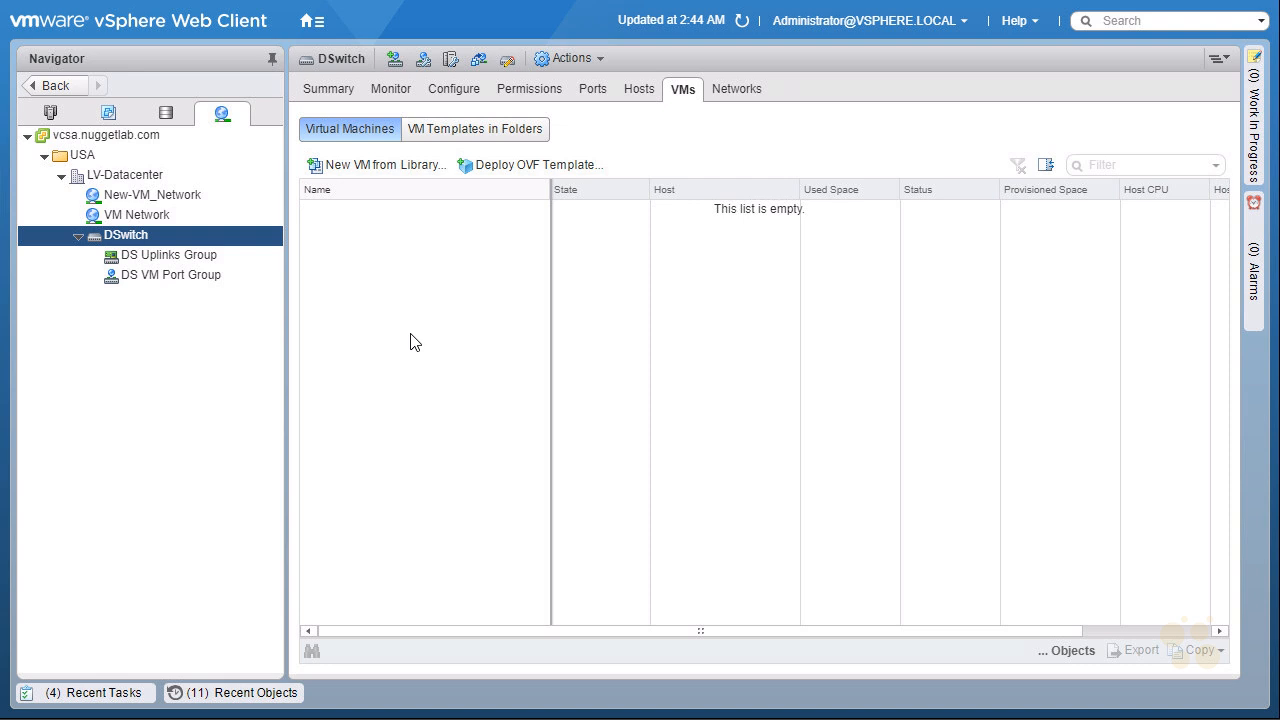
- Start migrating VMs to another network from DSwitch, with New-VM_Network as source and DS VM Port Group as destination
{"action": "right_click", "coordinate": [252, 236]}
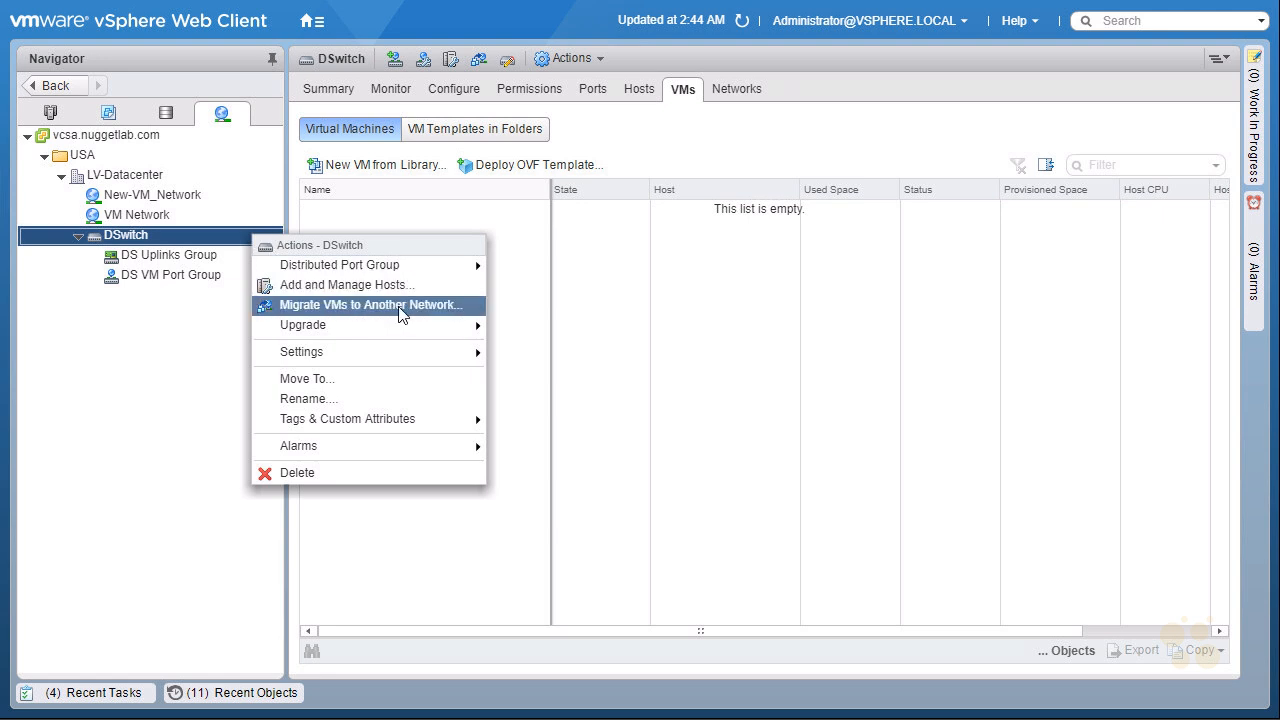
{"action": "left_click", "coordinate": [446, 306]}
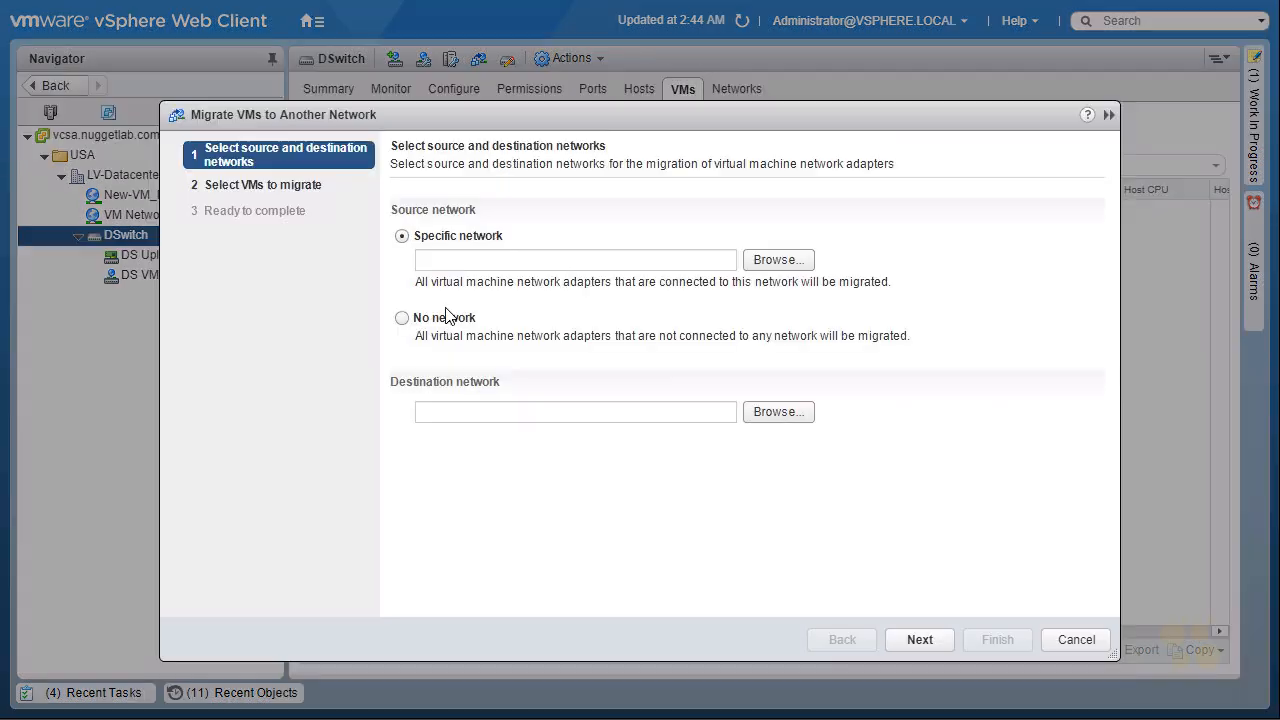
{"action": "left_click", "coordinate": [778, 260]}
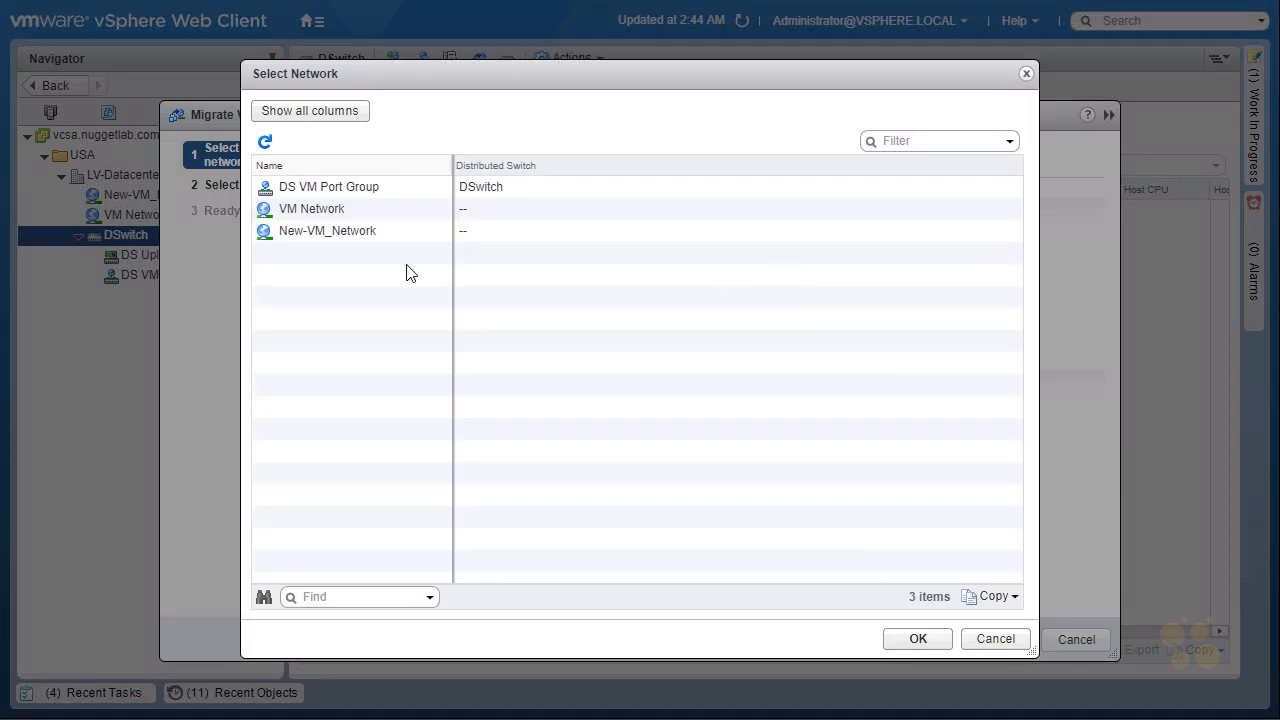
{"action": "left_click", "coordinate": [333, 238]}
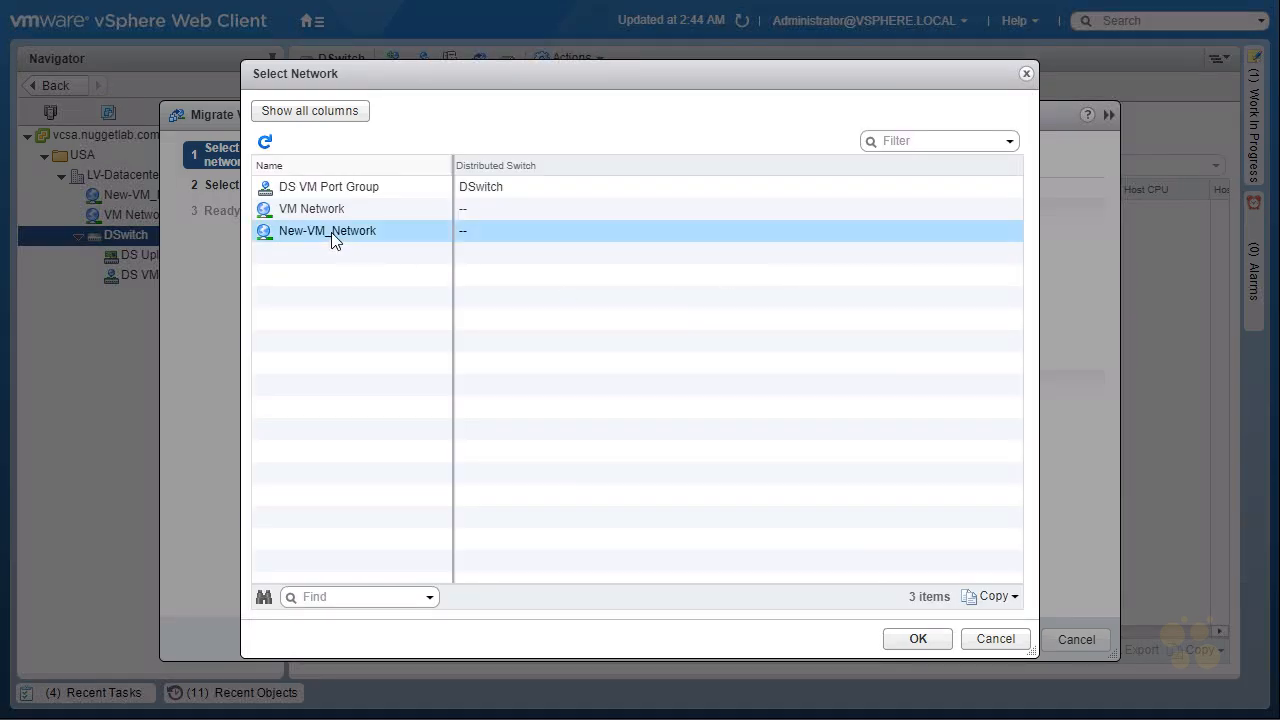
{"action": "left_click", "coordinate": [918, 638]}
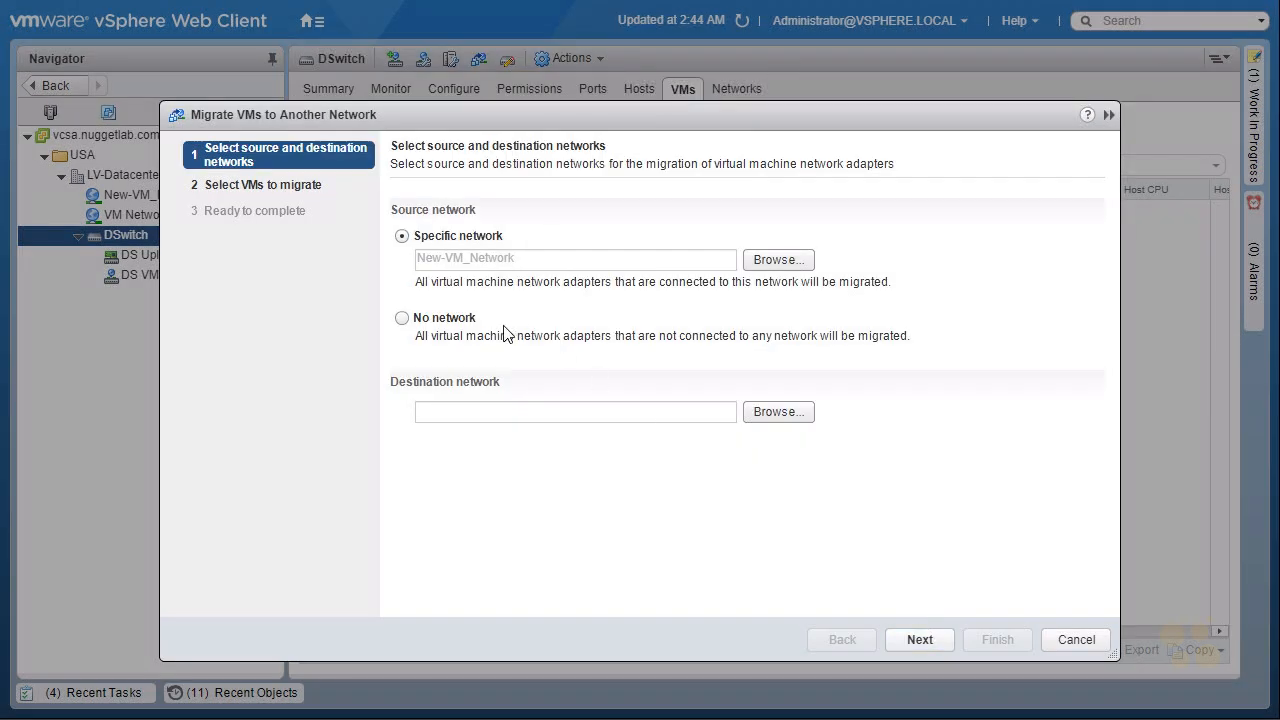
{"action": "left_click", "coordinate": [764, 412]}
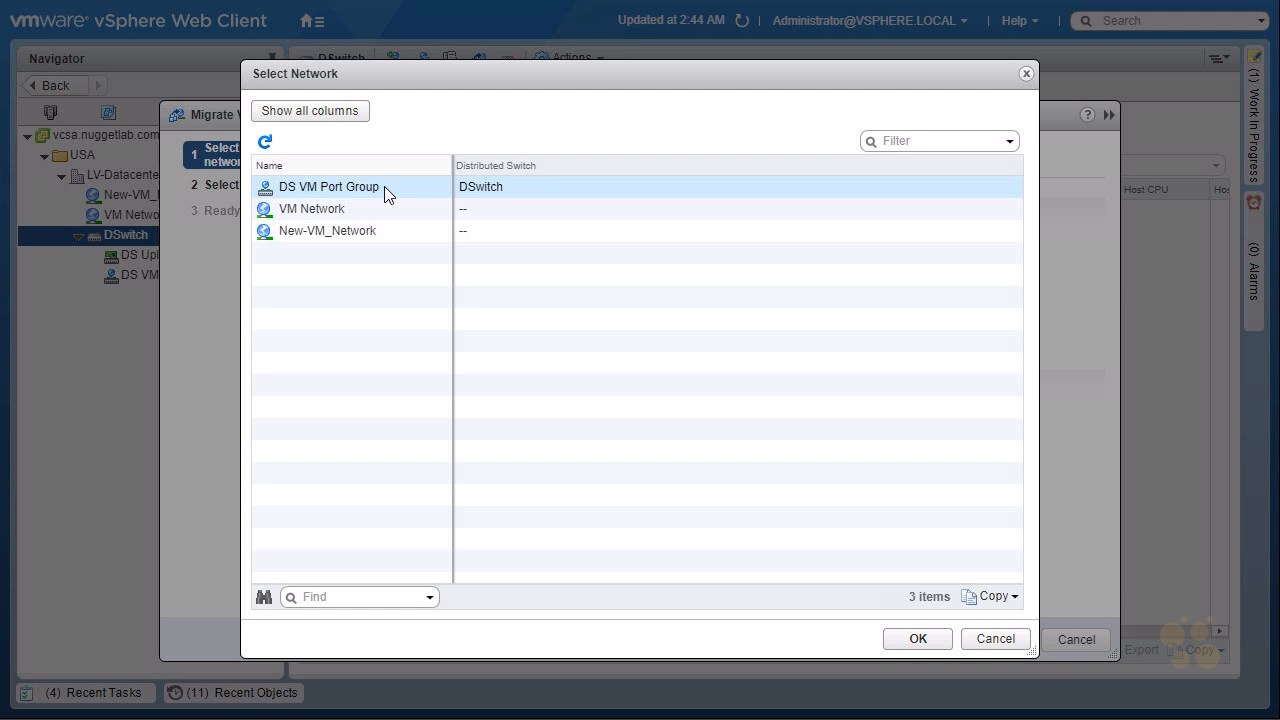
{"action": "left_click", "coordinate": [356, 191]}
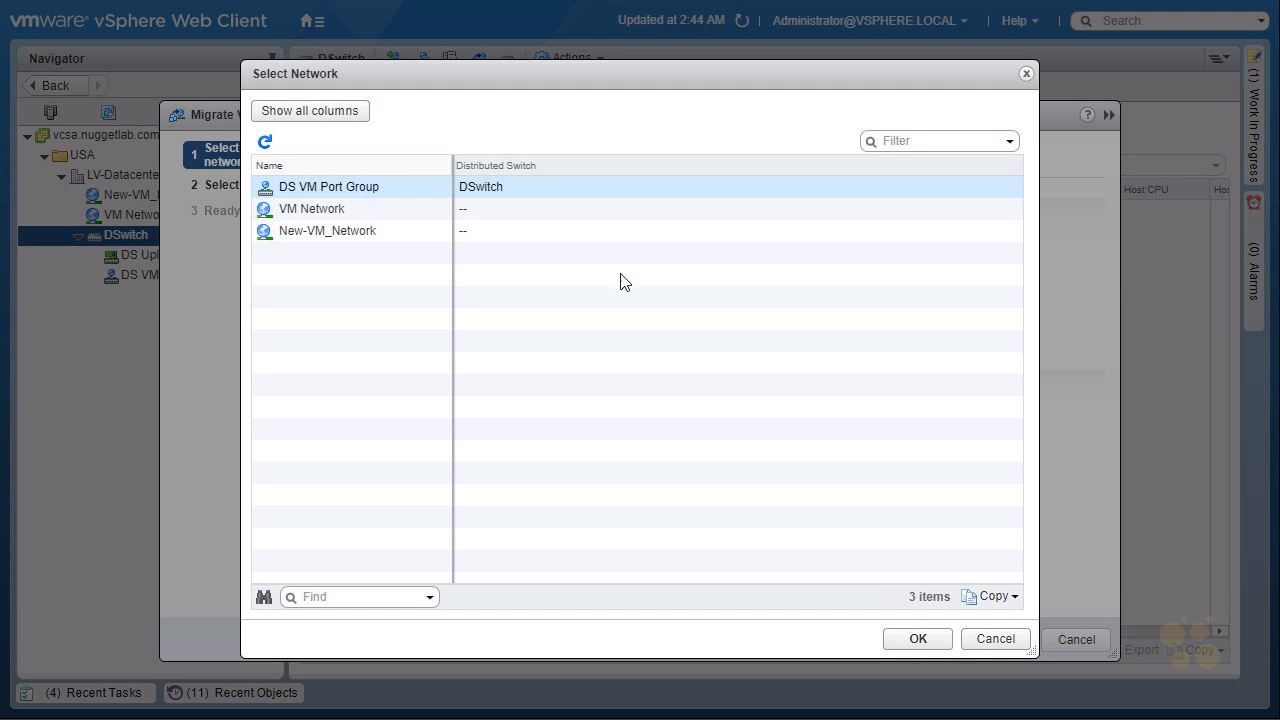
{"action": "left_click", "coordinate": [918, 643]}
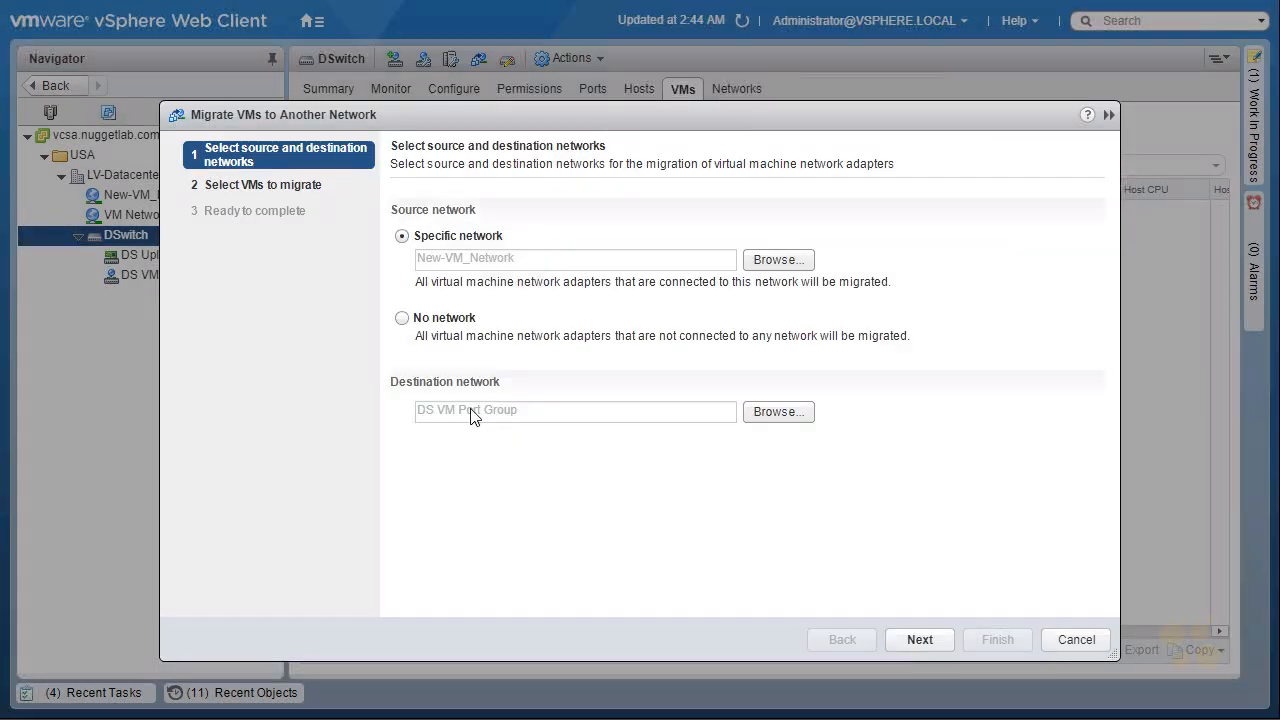
{"action": "left_click", "coordinate": [915, 645]}
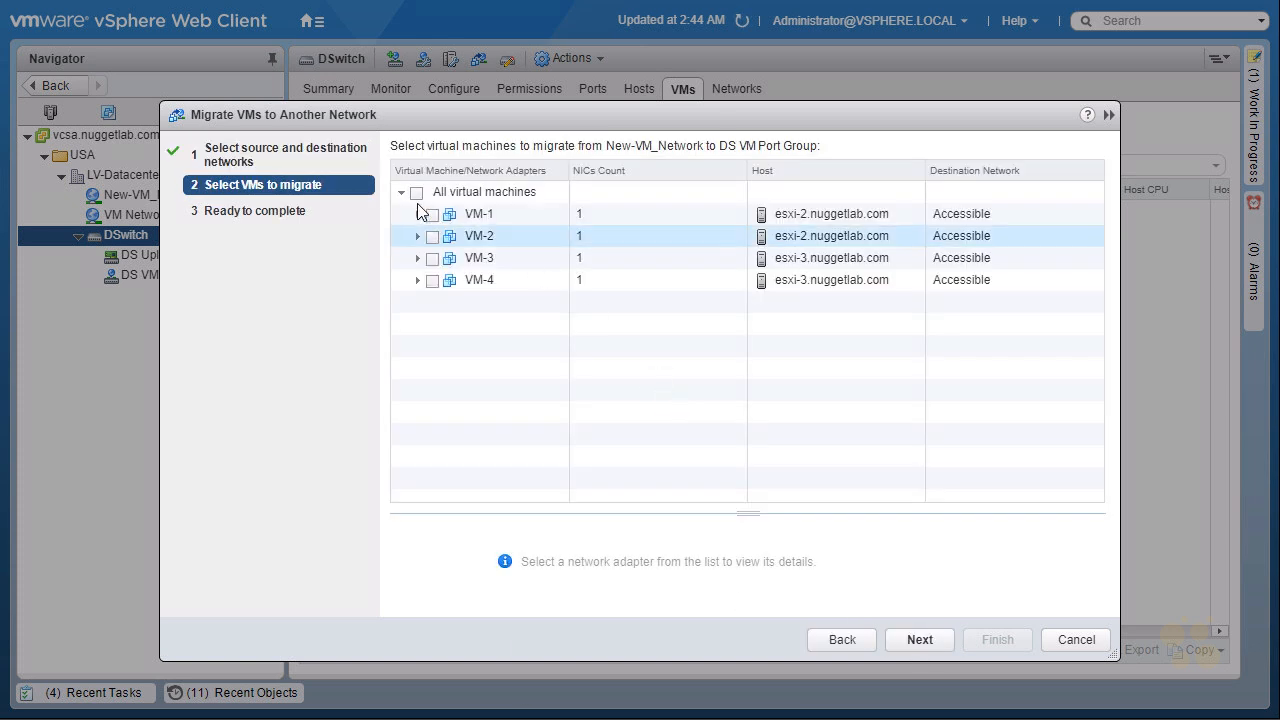
- Select all virtual machines, VM-1 through VM-4, for the migration and finish the wizard
{"action": "left_click", "coordinate": [417, 192]}
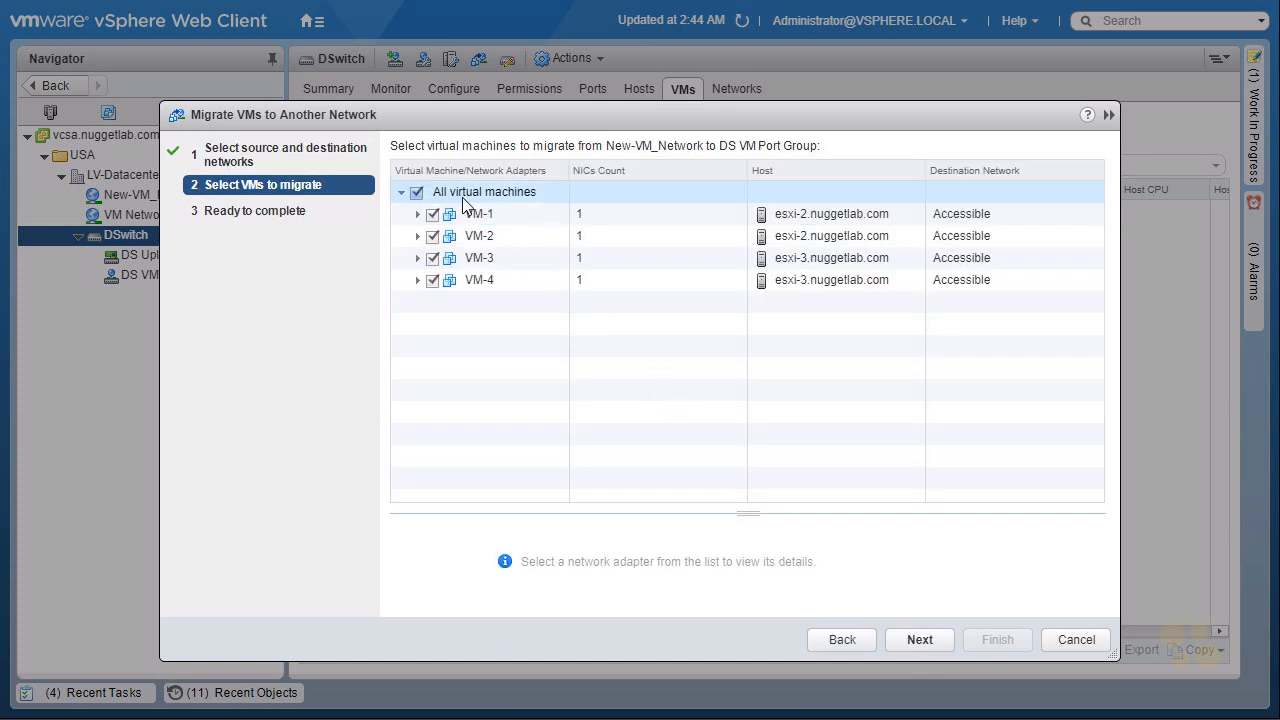
{"action": "left_click", "coordinate": [921, 640]}
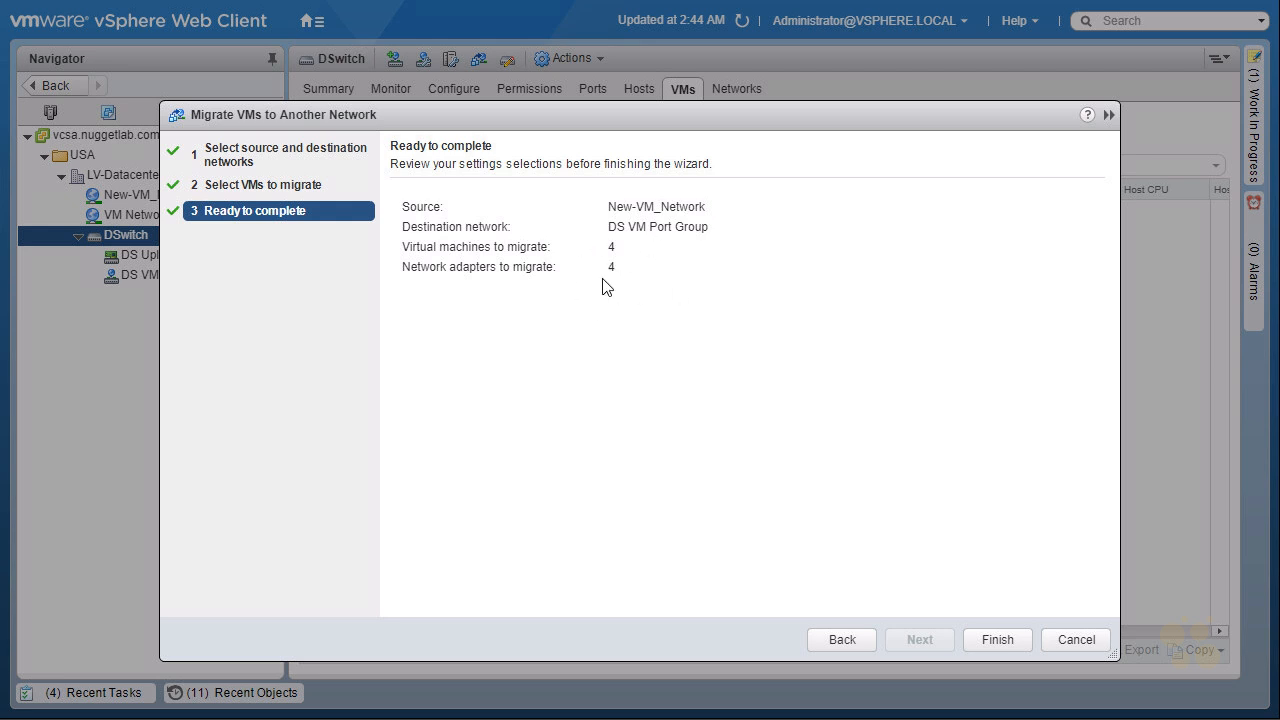
{"action": "left_click", "coordinate": [996, 640]}
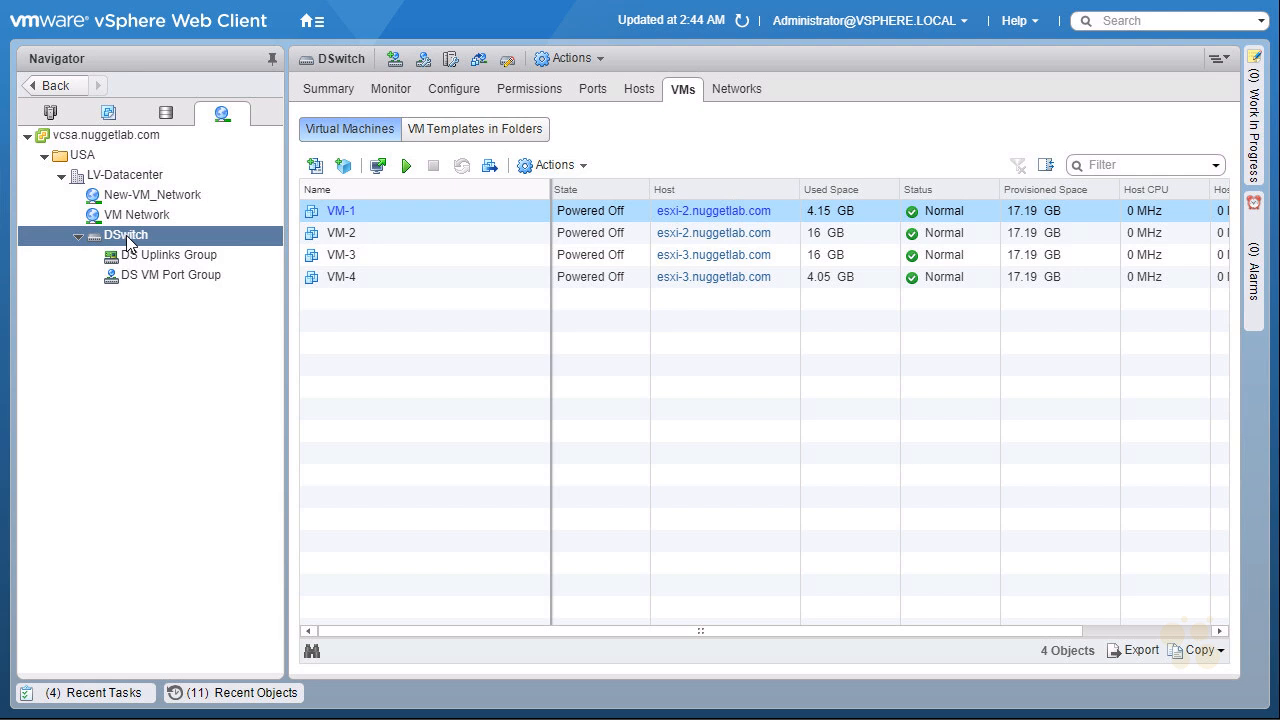
- Check the hosts and virtual machines attached to DSwitch
{"action": "left_click", "coordinate": [635, 92]}
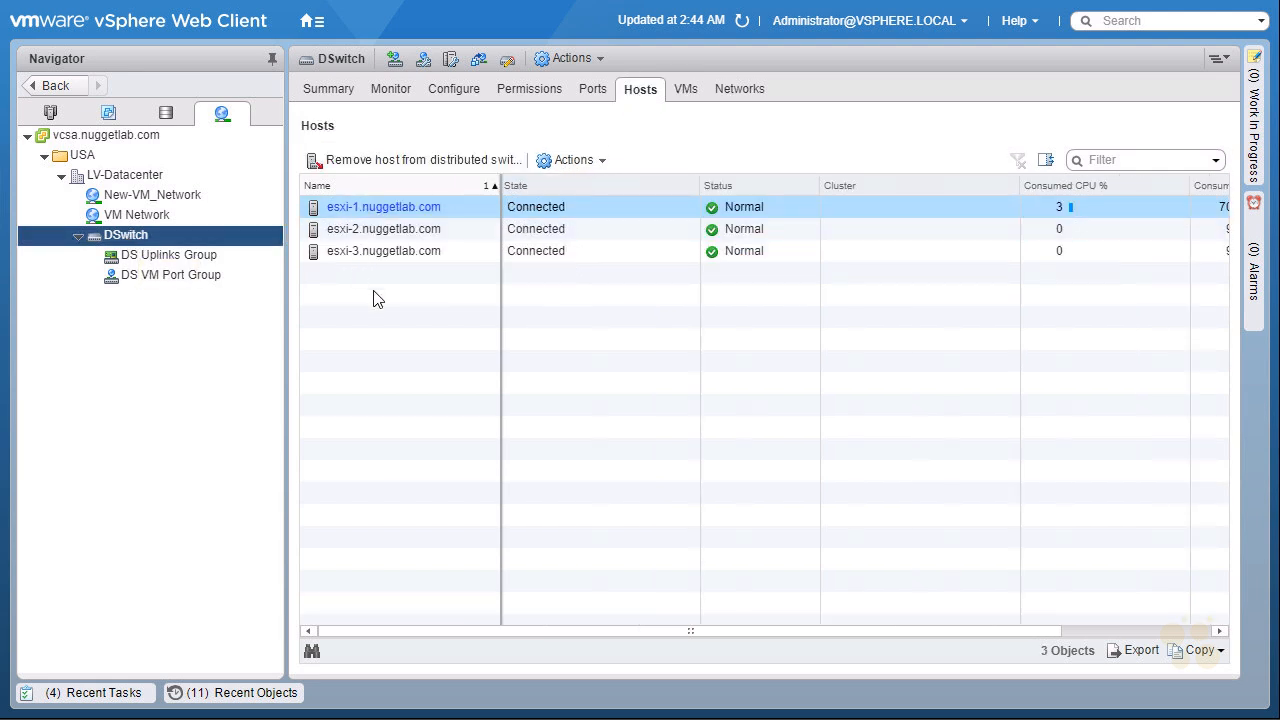
{"action": "left_click", "coordinate": [685, 90]}
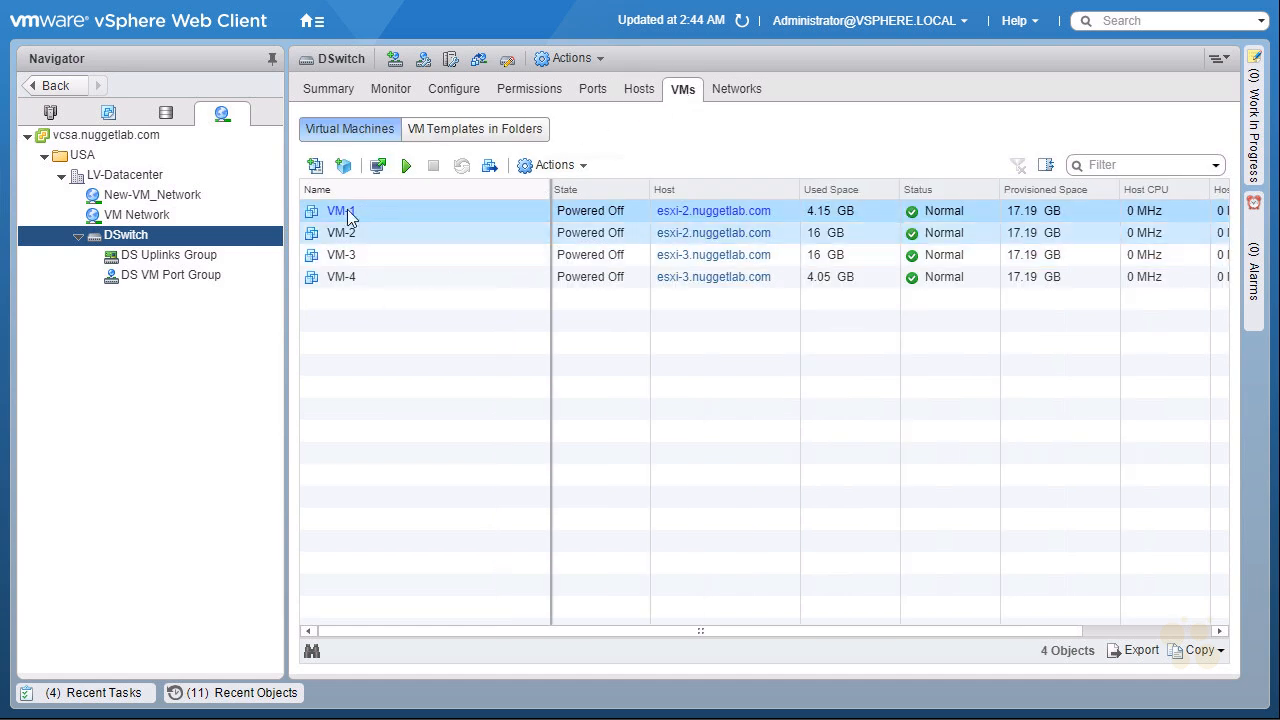
- Inspect DSwitch in the virtual switches of esxi-3.nuggetlab.com, expanding the port group's virtual machines and the Uplink 1 adapter
{"action": "left_click", "coordinate": [54, 115]}
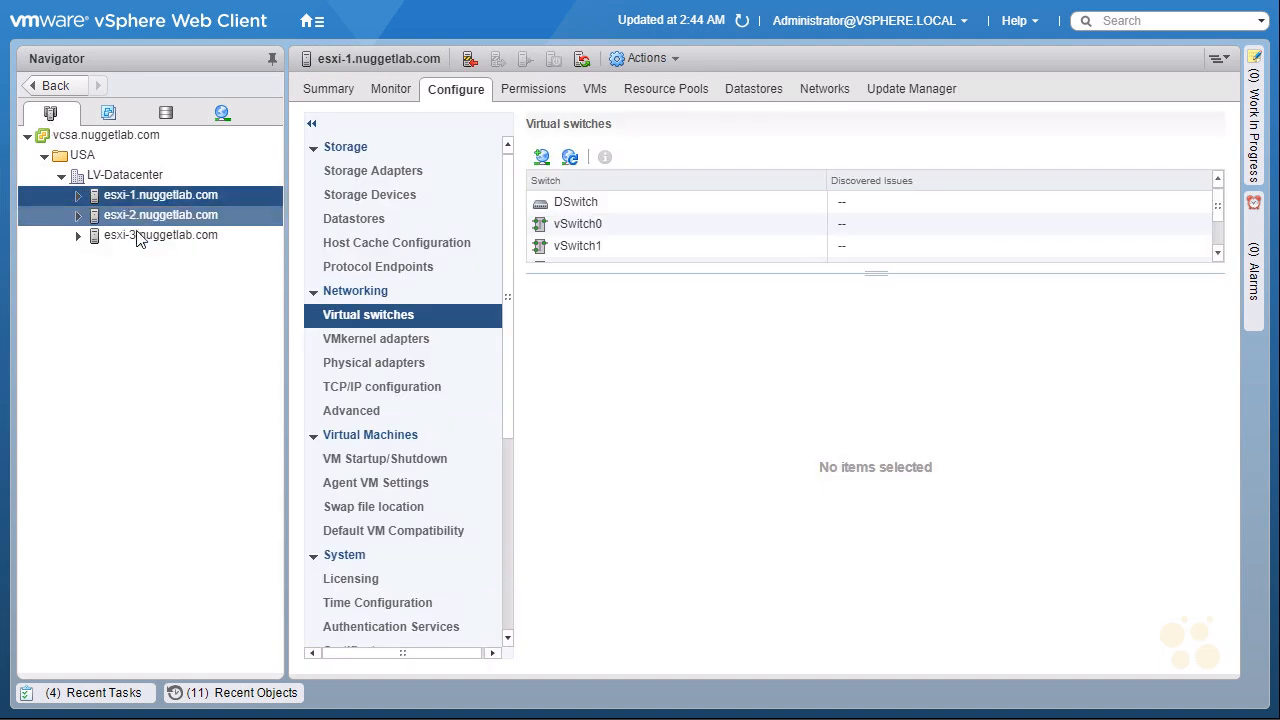
{"action": "left_click", "coordinate": [136, 234]}
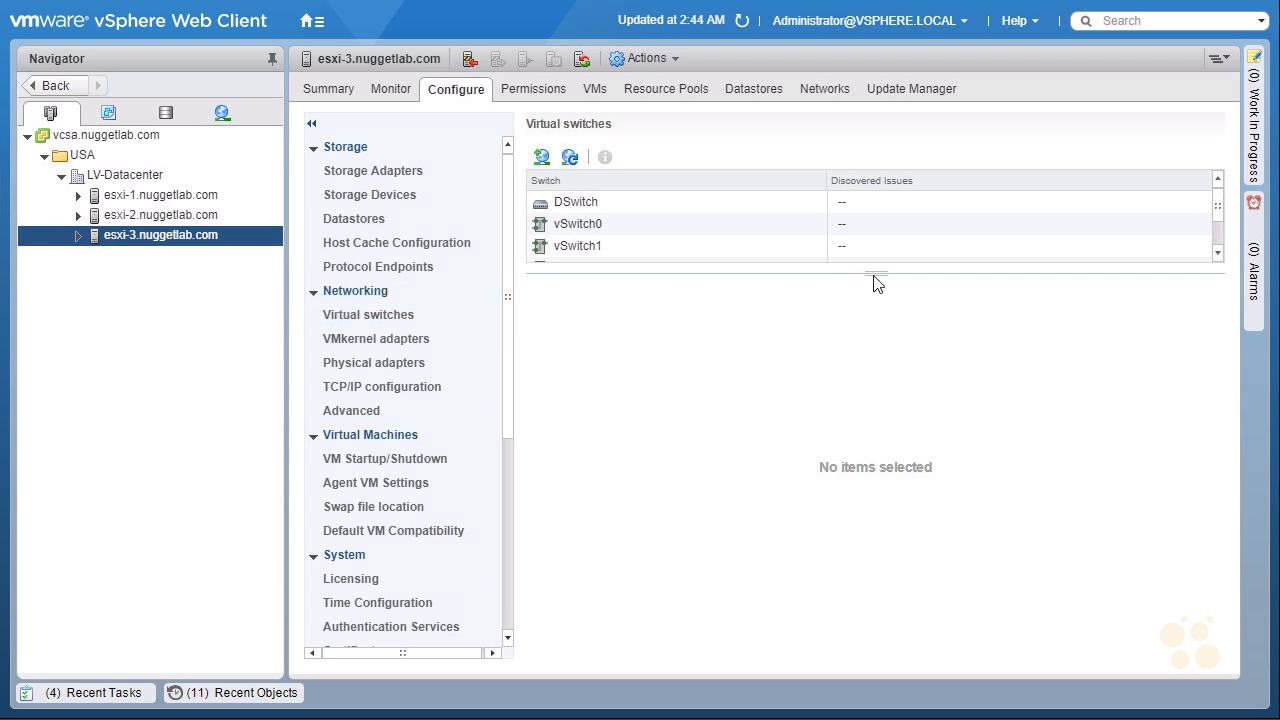
{"action": "left_click_drag", "start_coordinate": [875, 271], "coordinate": [886, 324]}
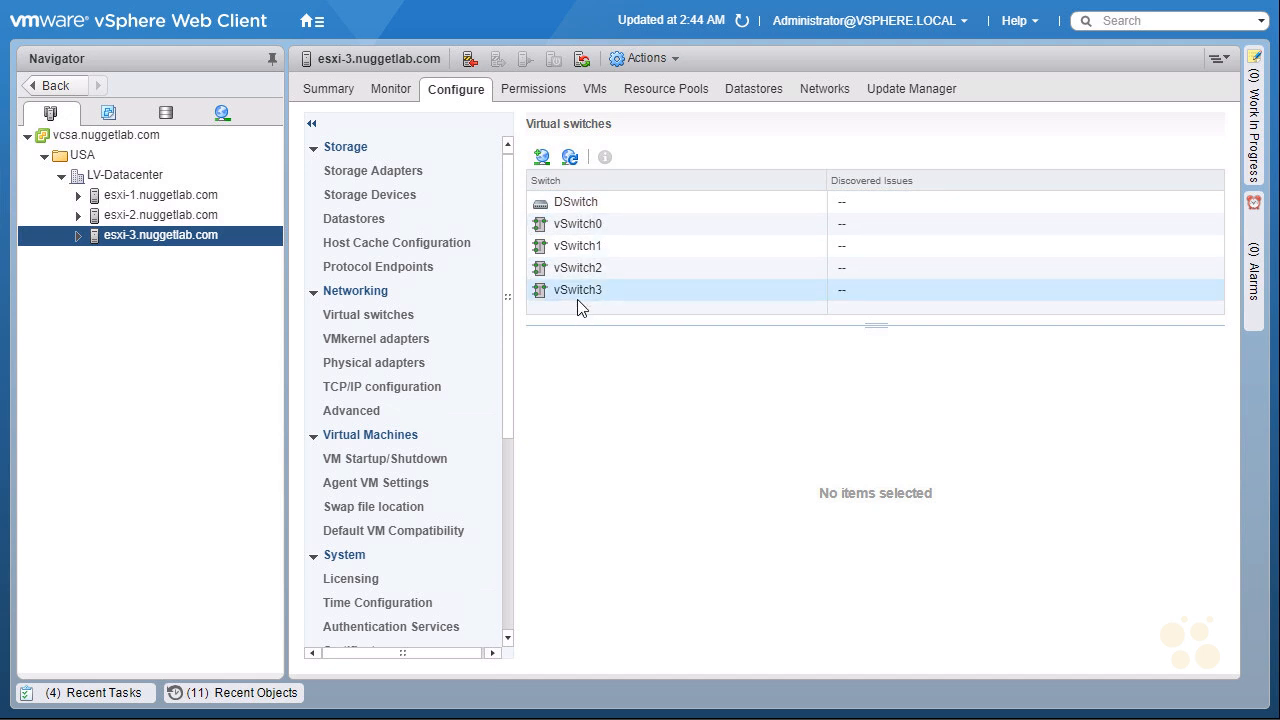
{"action": "left_click", "coordinate": [576, 202]}
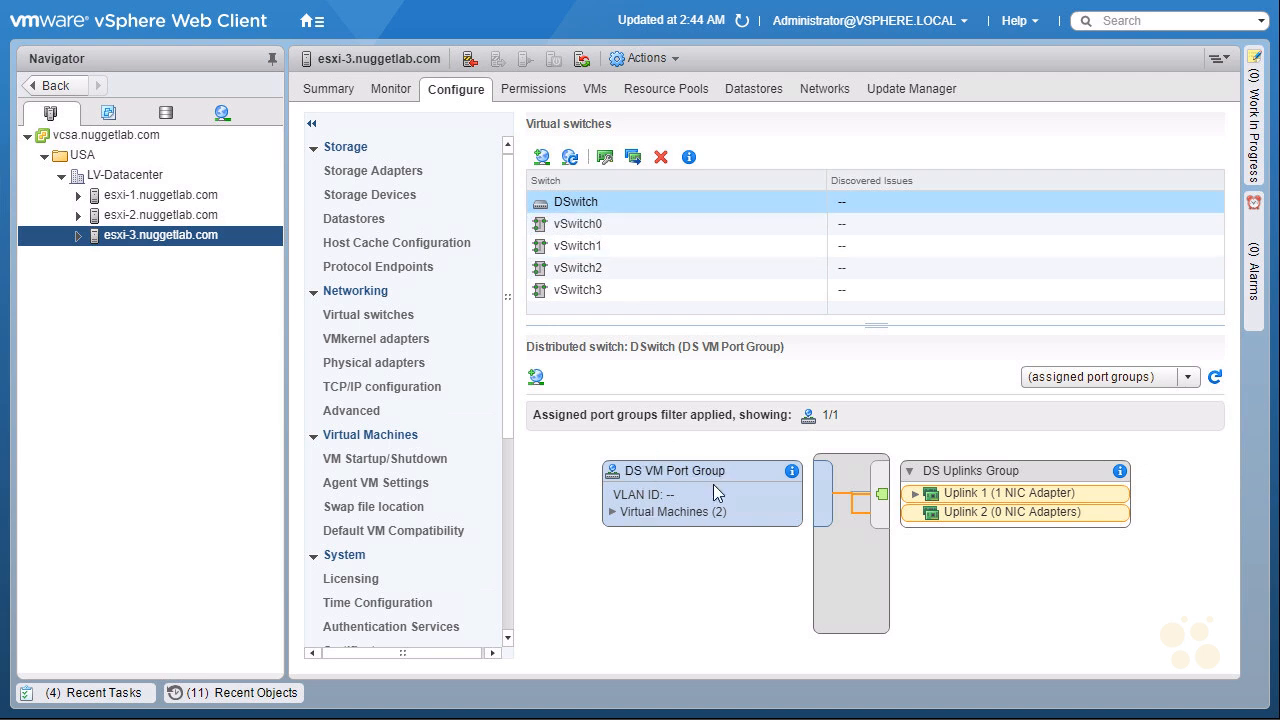
{"action": "left_click", "coordinate": [612, 512]}
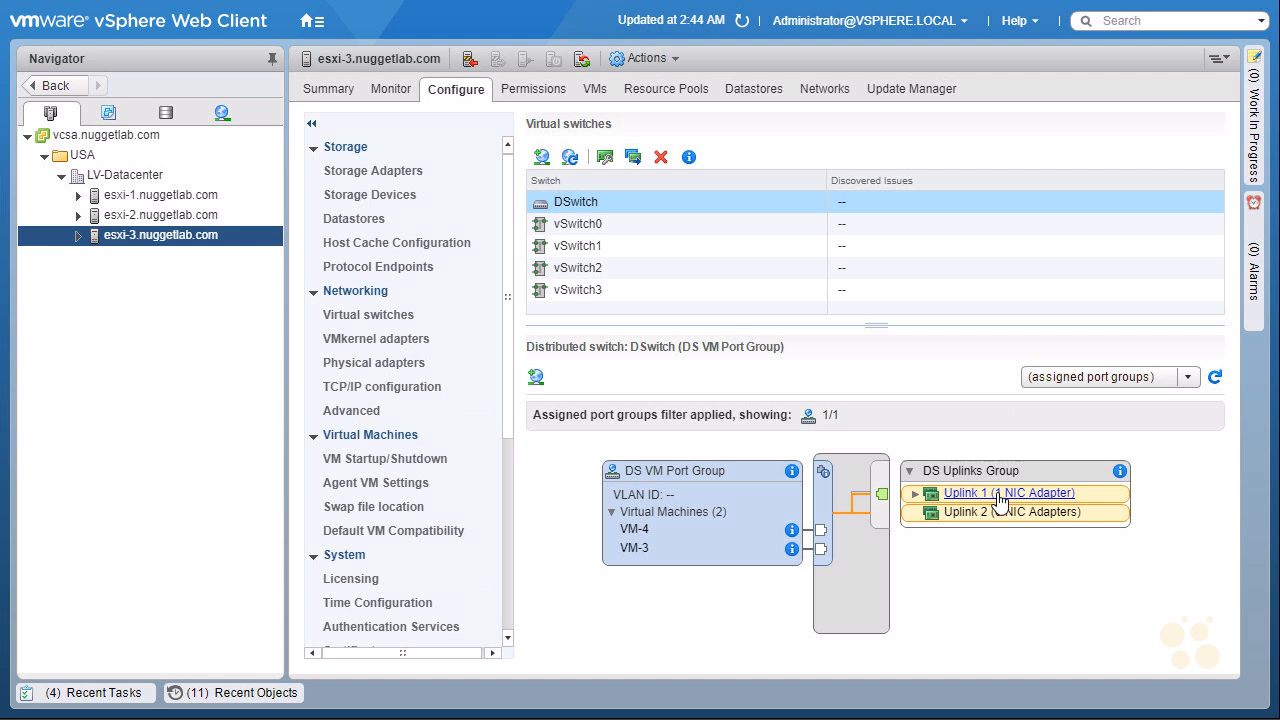
{"action": "left_click", "coordinate": [914, 494]}
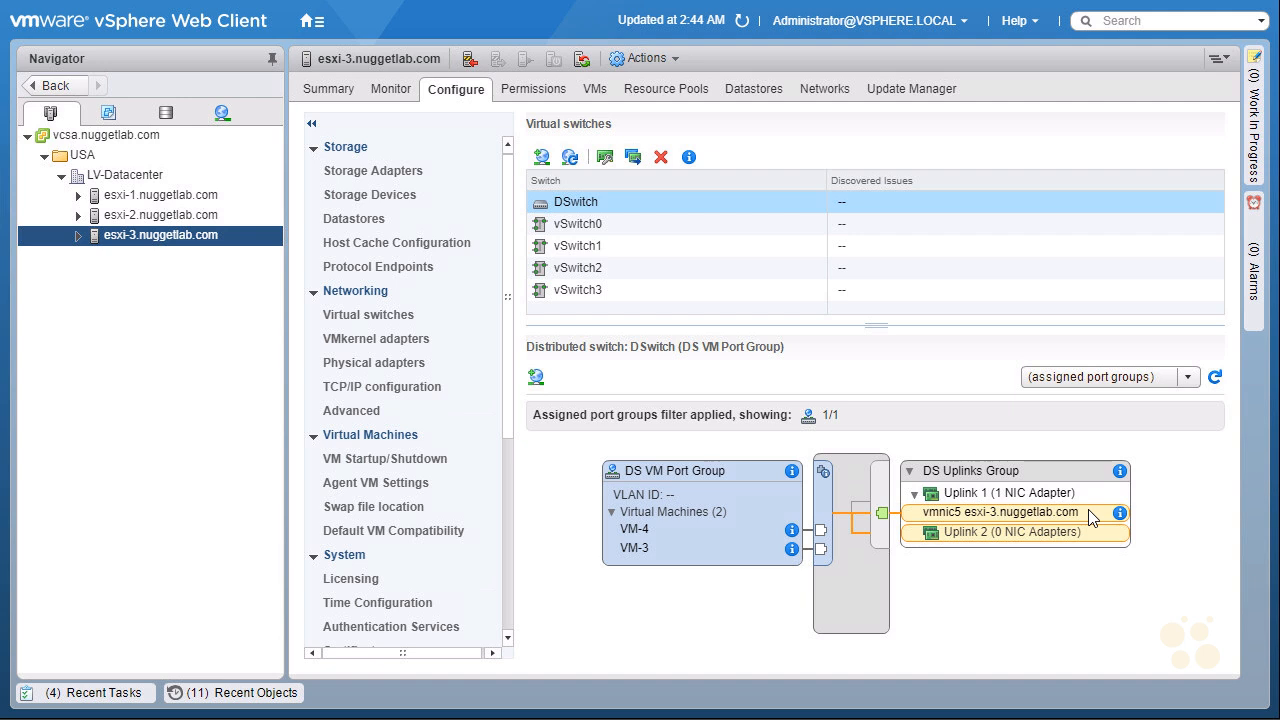
{"action": "left_click_drag", "start_coordinate": [1090, 516], "coordinate": [1097, 521]}
{"action": "mouse_move", "coordinate": [680, 576]}
{"action": "left_mouse_down"}
{"action": "mouse_move", "coordinate": [710, 566]}
{"action": "mouse_move", "coordinate": [656, 590]}
{"action": "mouse_move", "coordinate": [697, 580]}
{"action": "left_mouse_up"}
{"action": "mouse_move", "coordinate": [767, 625]}
{"action": "left_mouse_down"}
{"action": "mouse_move", "coordinate": [826, 606]}
{"action": "mouse_move", "coordinate": [840, 615]}
{"action": "left_mouse_up"}
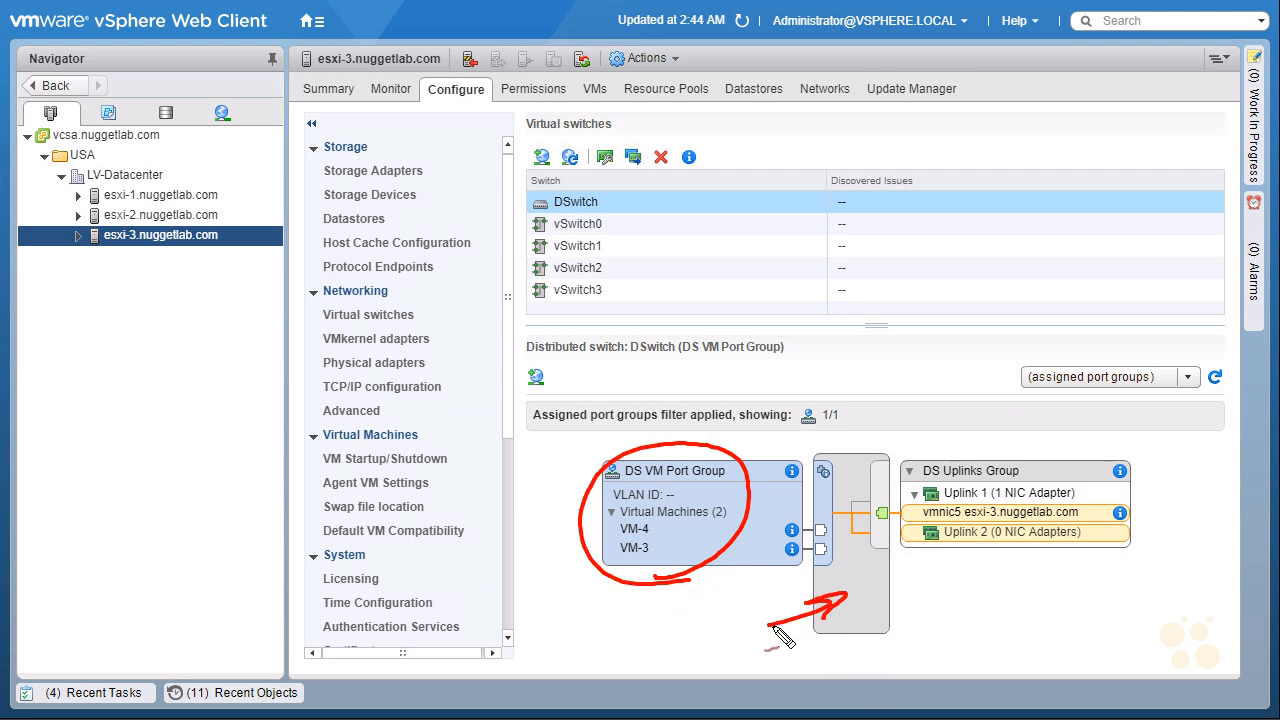
{"action": "mouse_move", "coordinate": [845, 545]}
{"action": "left_mouse_down"}
{"action": "mouse_move", "coordinate": [1145, 447]}
{"action": "mouse_move", "coordinate": [1182, 465]}
{"action": "left_mouse_up"}
{"action": "left_click_drag", "start_coordinate": [1182, 465], "coordinate": [1140, 490]}
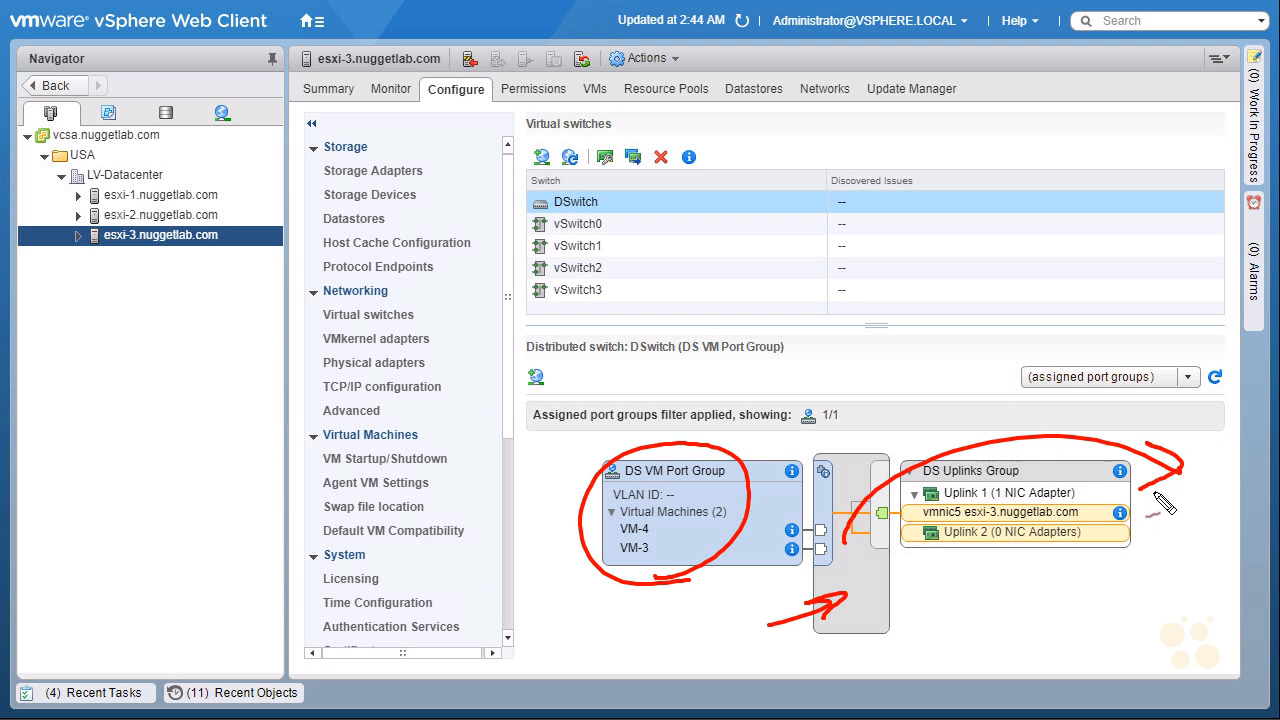
{"action": "key", "text": "Escape"}
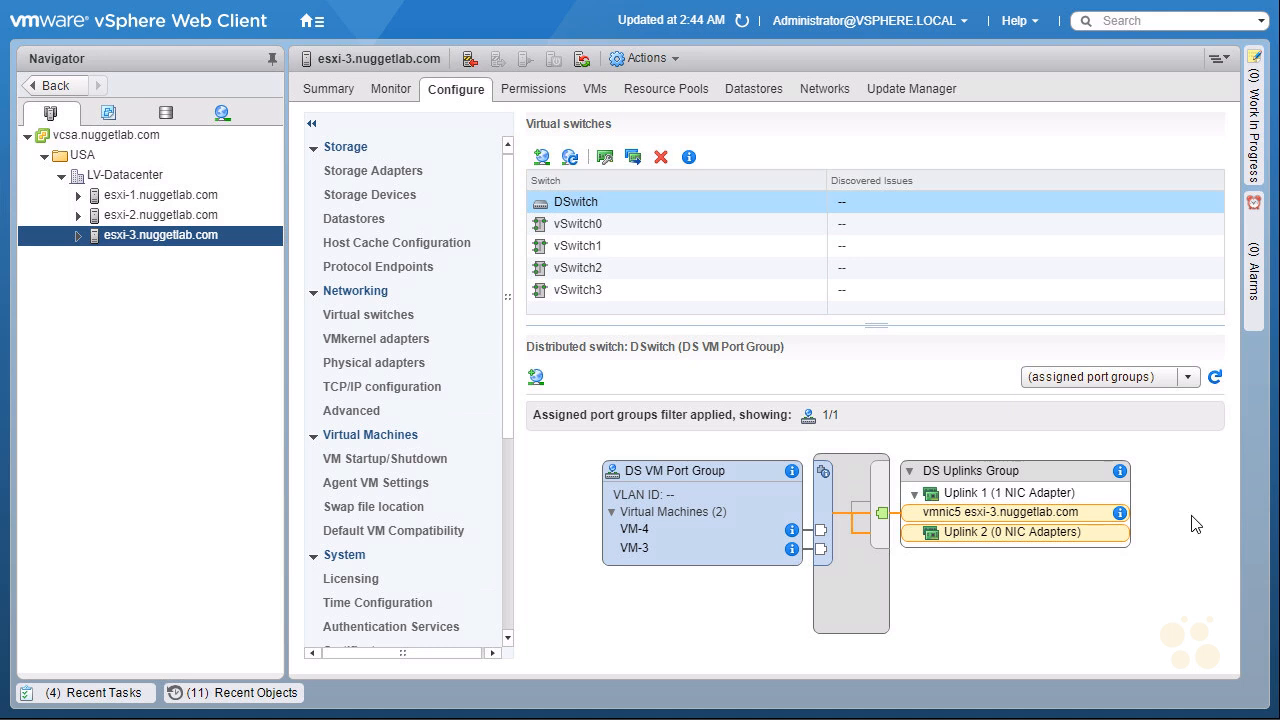
- Power on VM-3 from the VMs folder of LV-Datacenter
{"action": "left_click", "coordinate": [109, 115]}
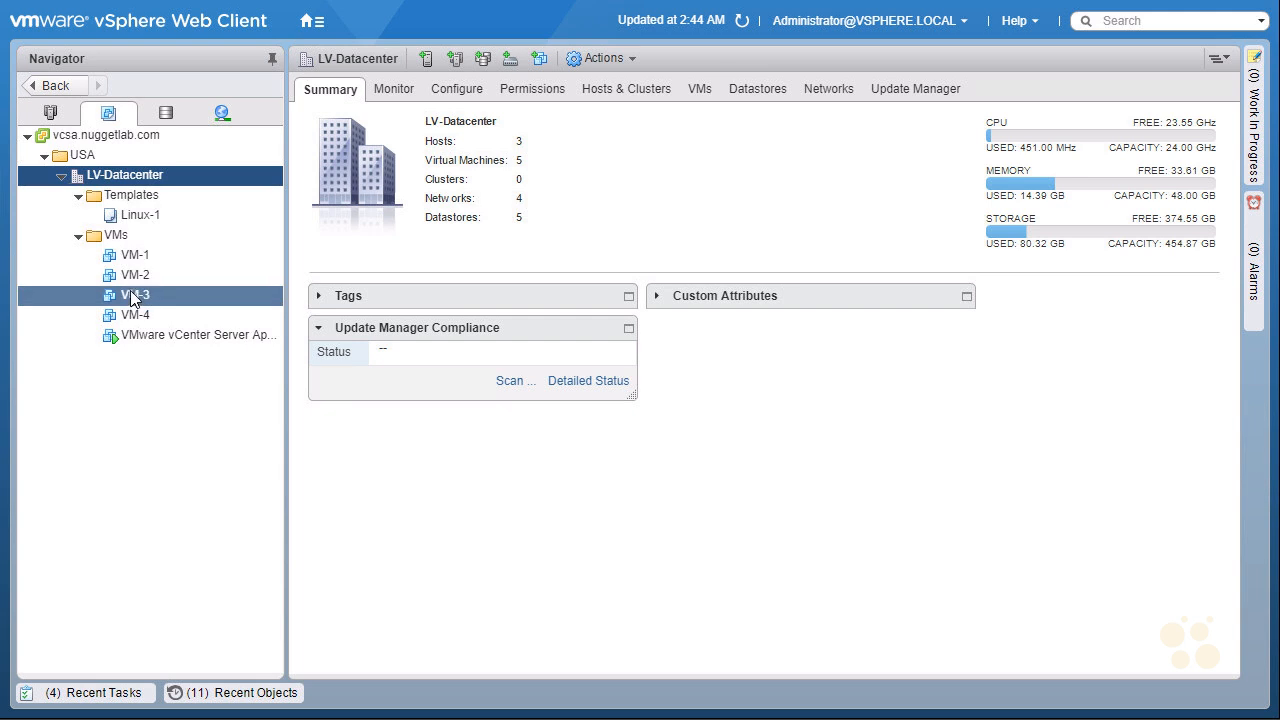
{"action": "left_click", "coordinate": [139, 298]}
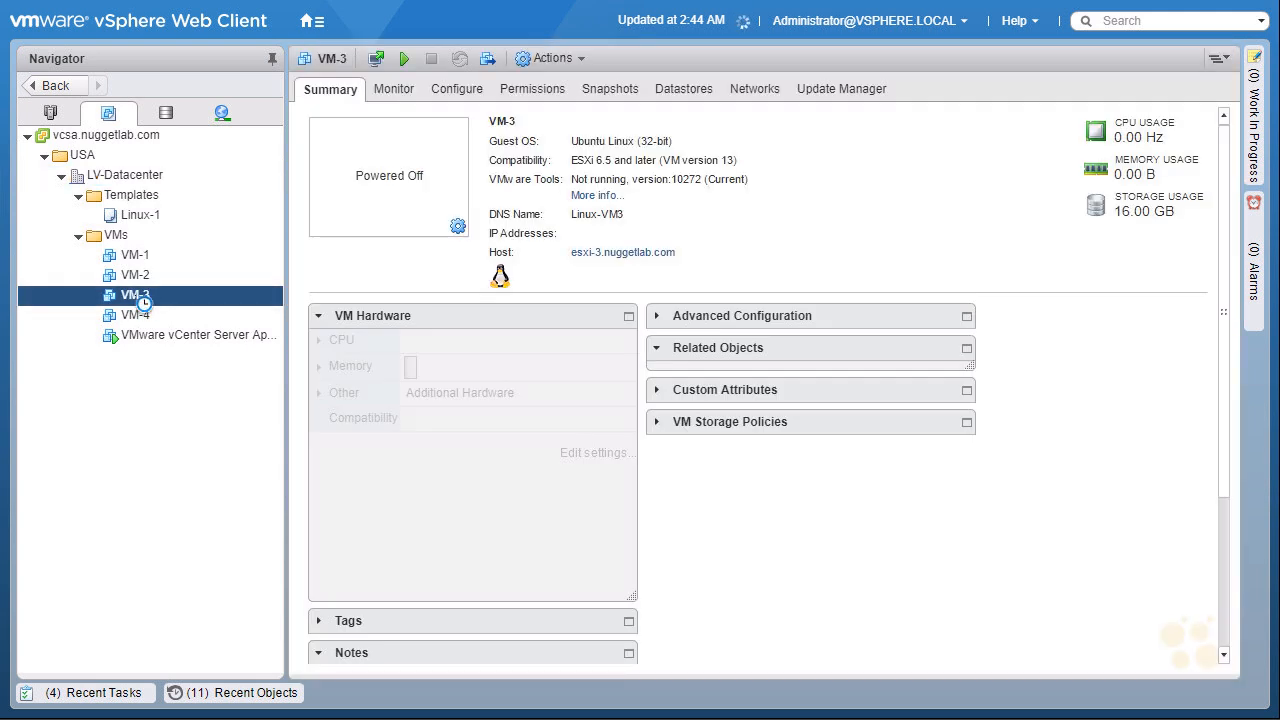
{"action": "right_click", "coordinate": [139, 298]}
{"action": "mouse_move", "coordinate": [245, 195]}
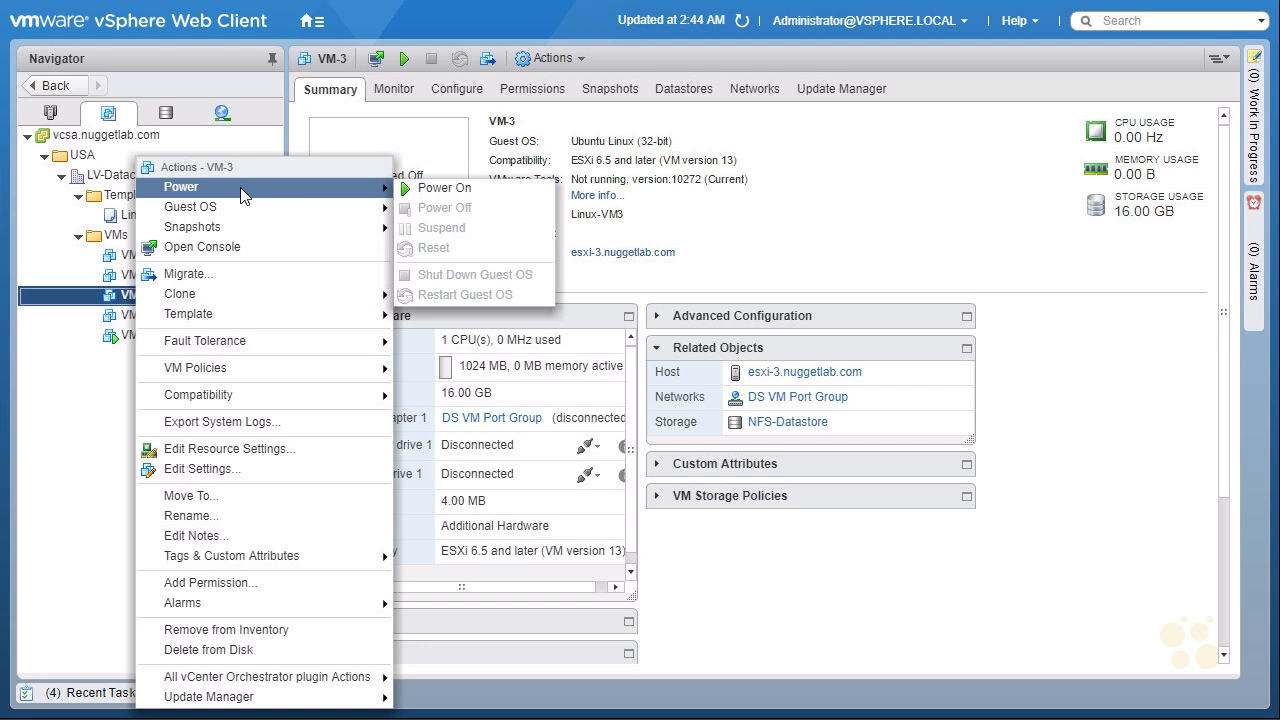
{"action": "left_click", "coordinate": [448, 188]}
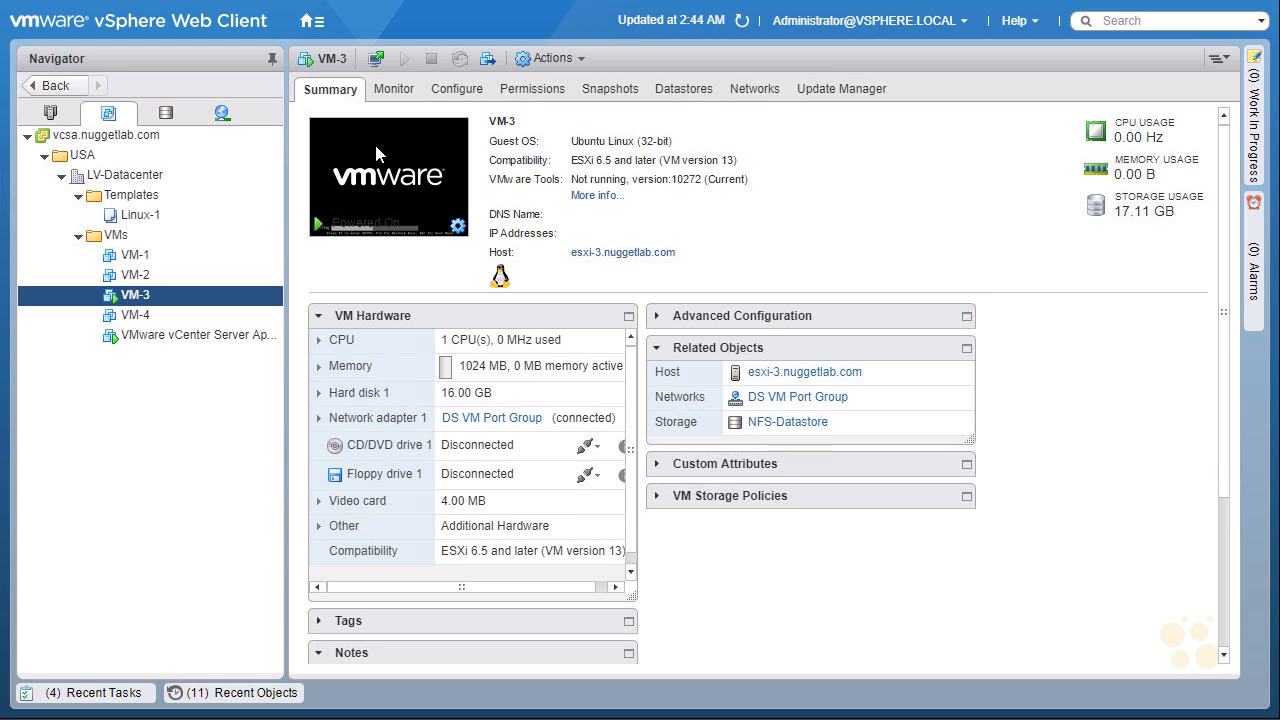
- Open the console of VM-3 and launch a maximized Terminal Emulator window on its desktop
{"action": "left_click", "coordinate": [377, 63]}
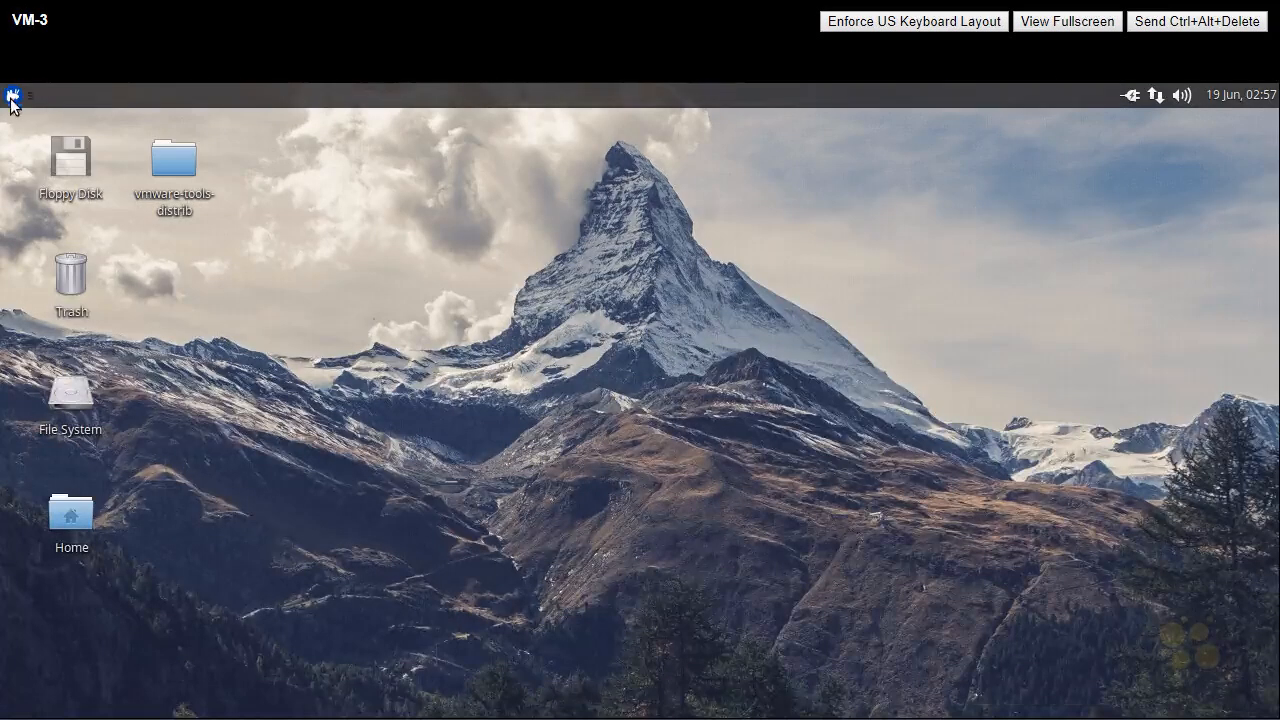
{"action": "left_click", "coordinate": [13, 96]}
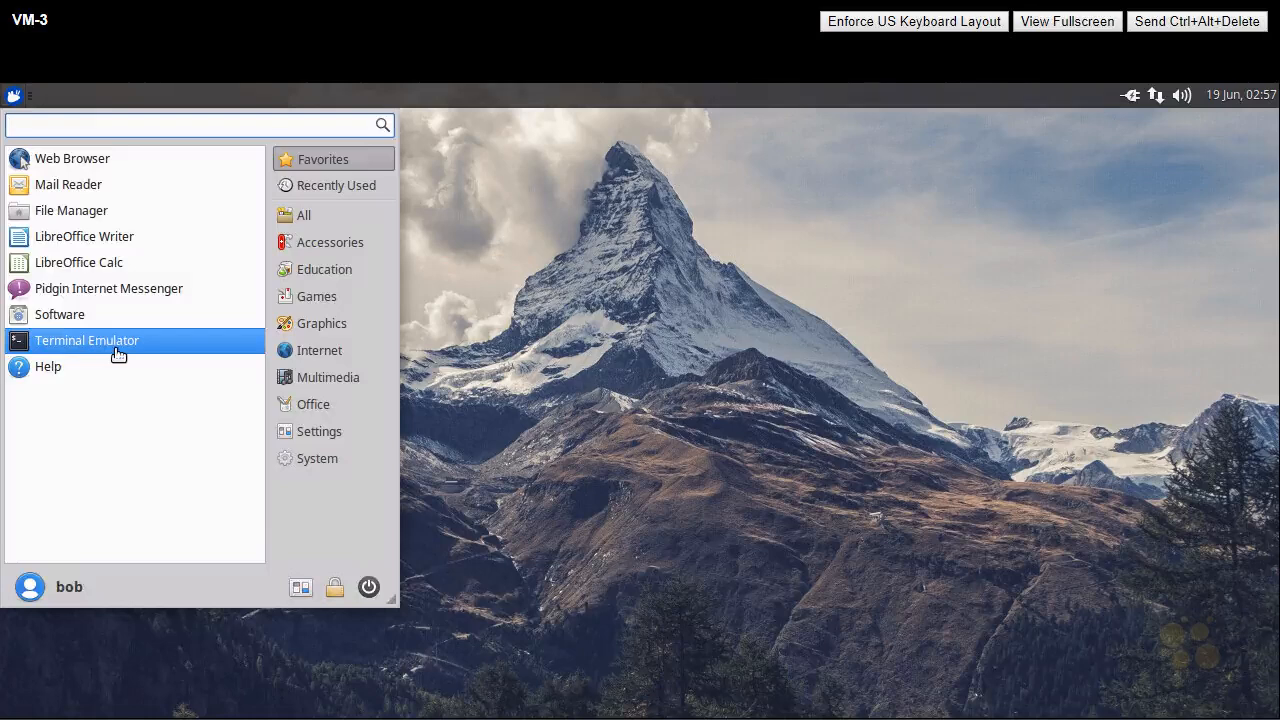
{"action": "left_click", "coordinate": [115, 347]}
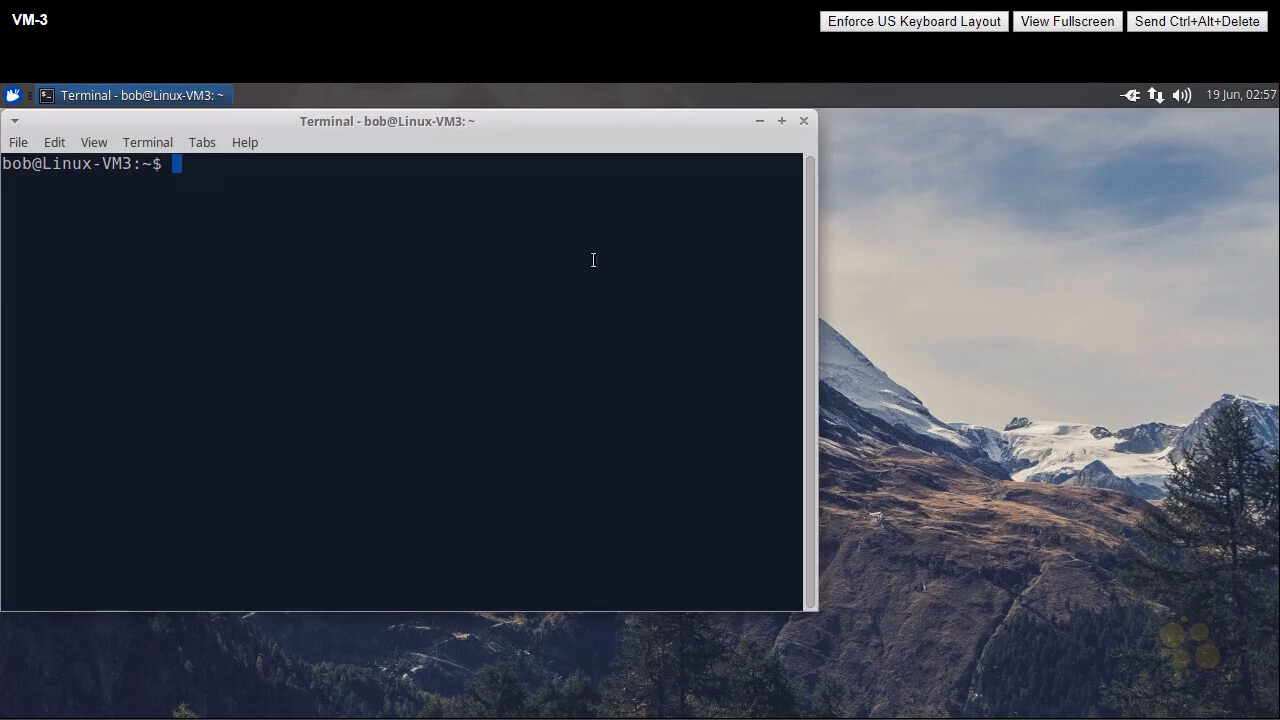
{"action": "left_click", "coordinate": [782, 122]}
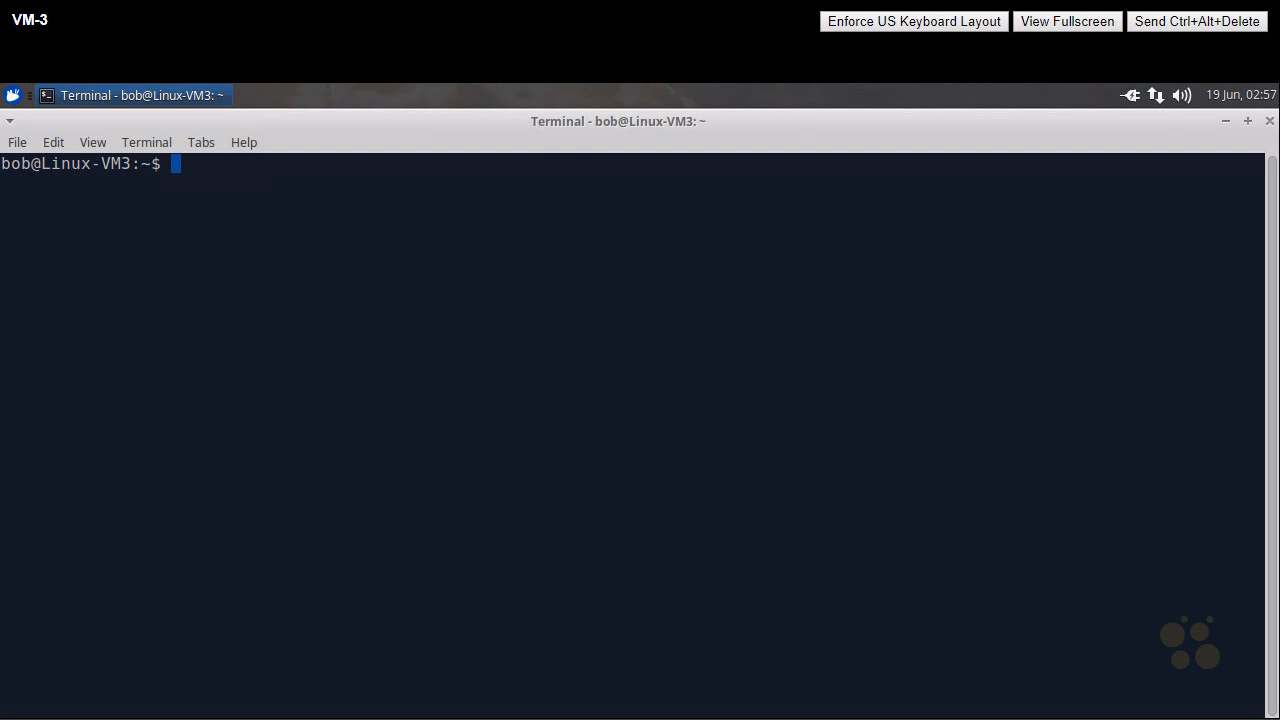
{"action": "type", "text": "ping"}
{"action": "type", "text": "www"}
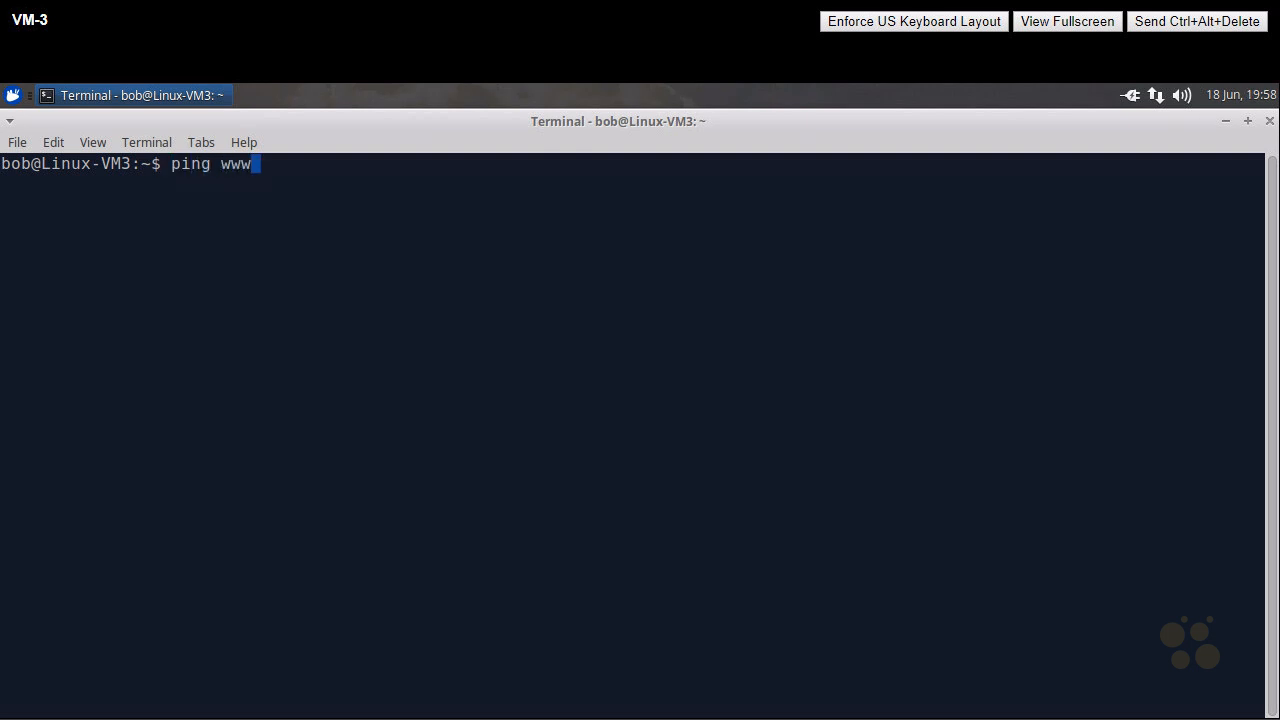
{"action": "type", "text": ".vmware.com"}
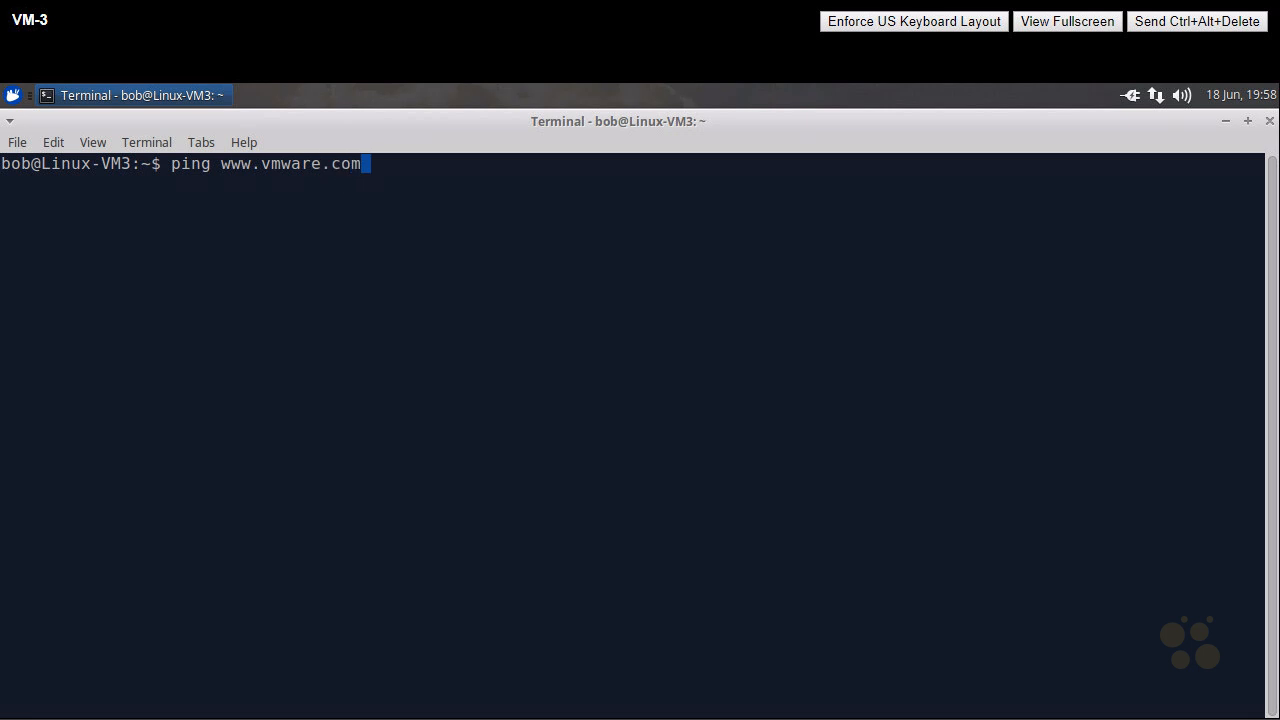
{"action": "key", "text": "Return"}
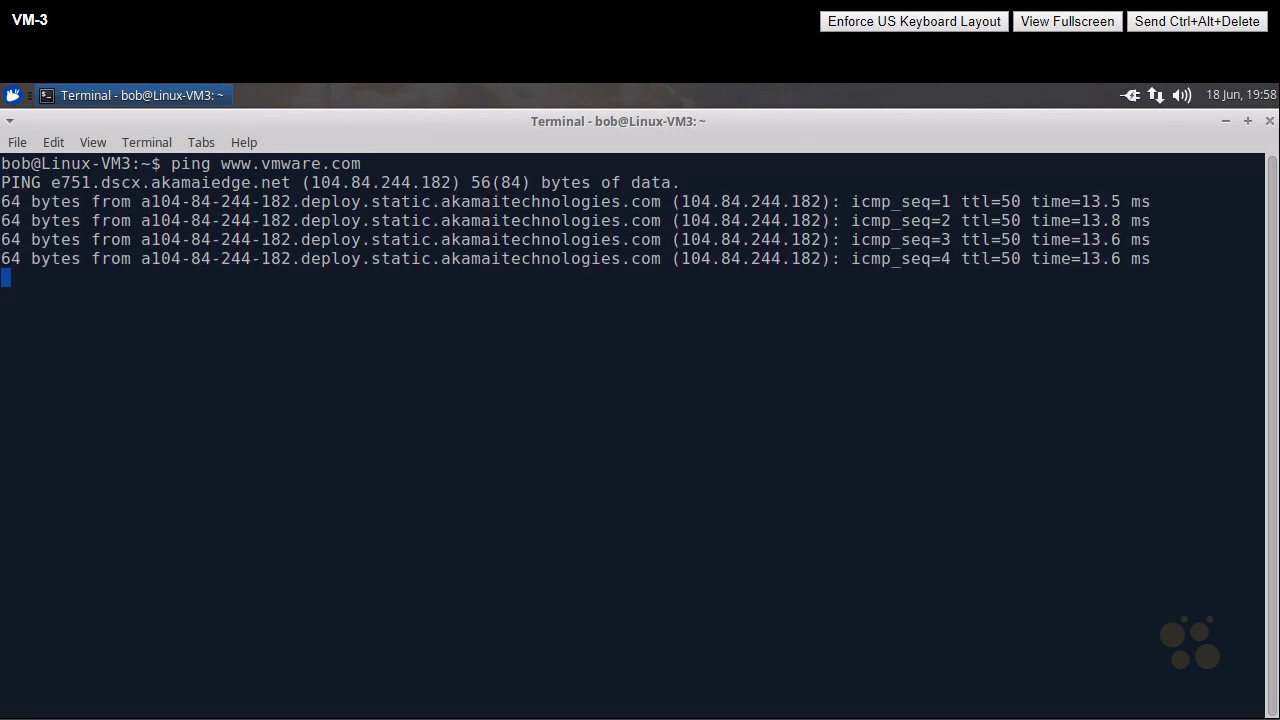
{"action": "key", "text": "ctrl+c"}
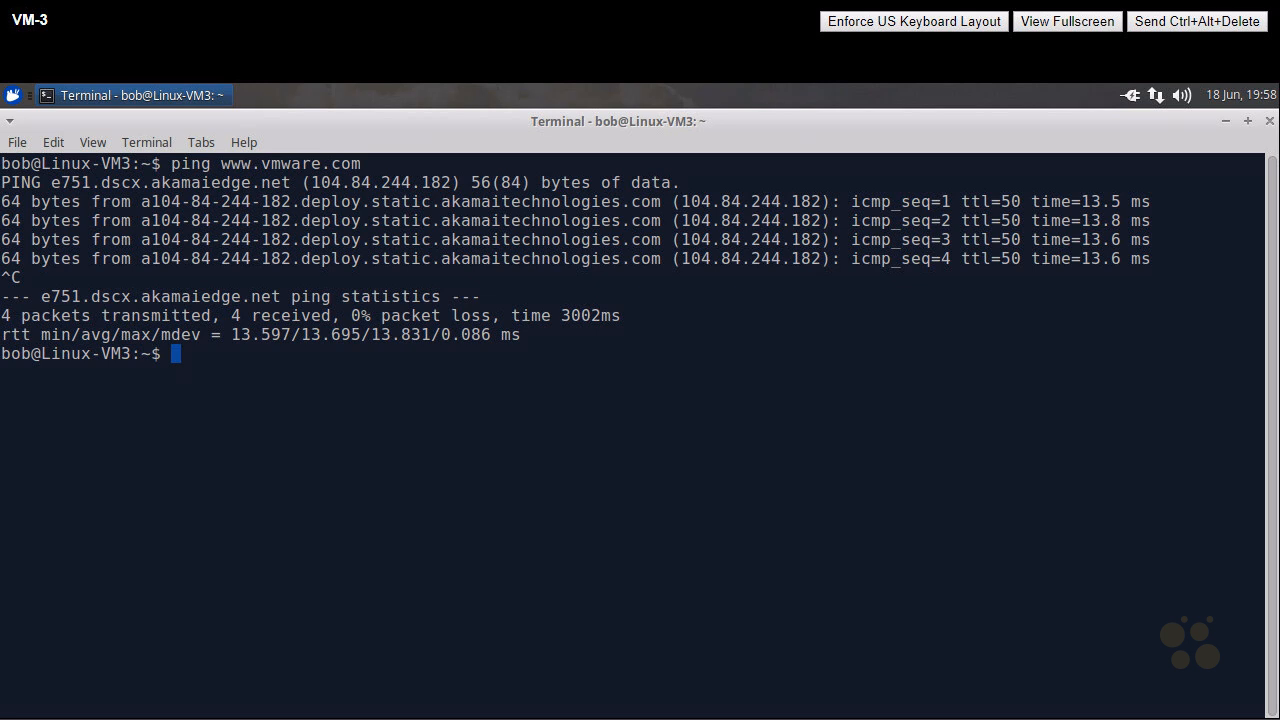
- Return to the vSphere Web Client and check the network connection in VM-3's summary
{"action": "key", "text": "Escape"}
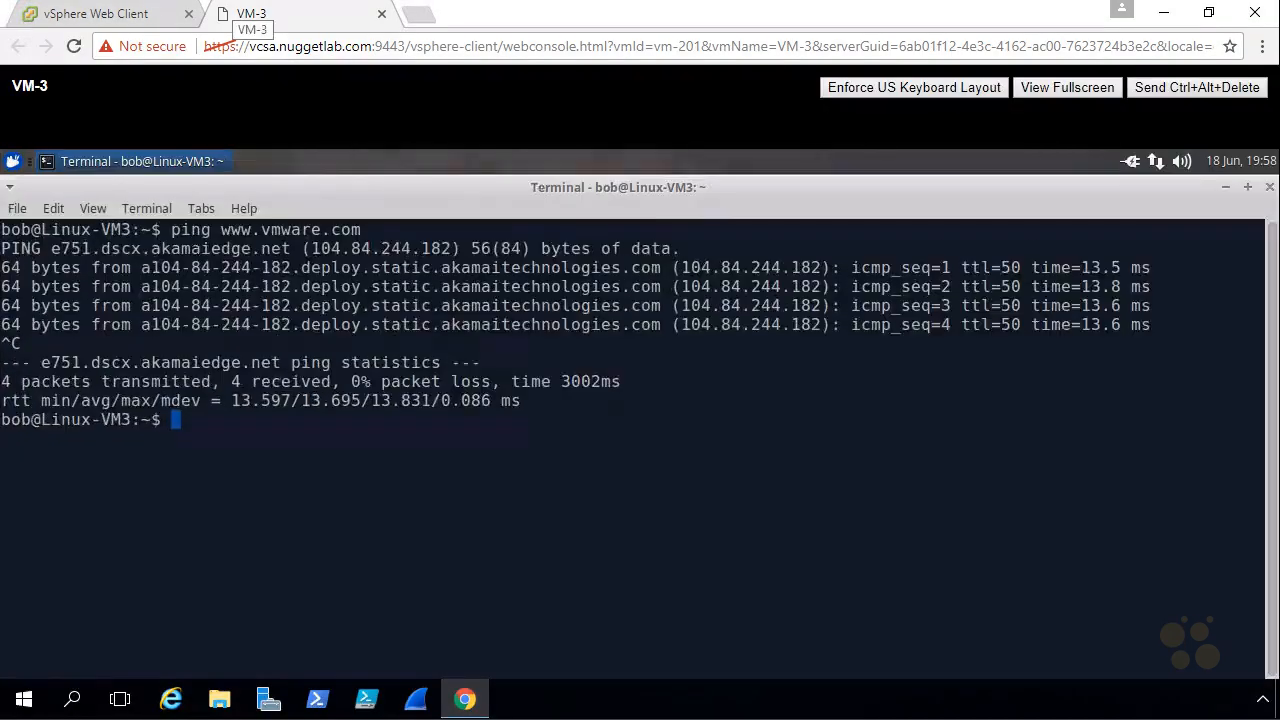
{"action": "left_click", "coordinate": [91, 20]}
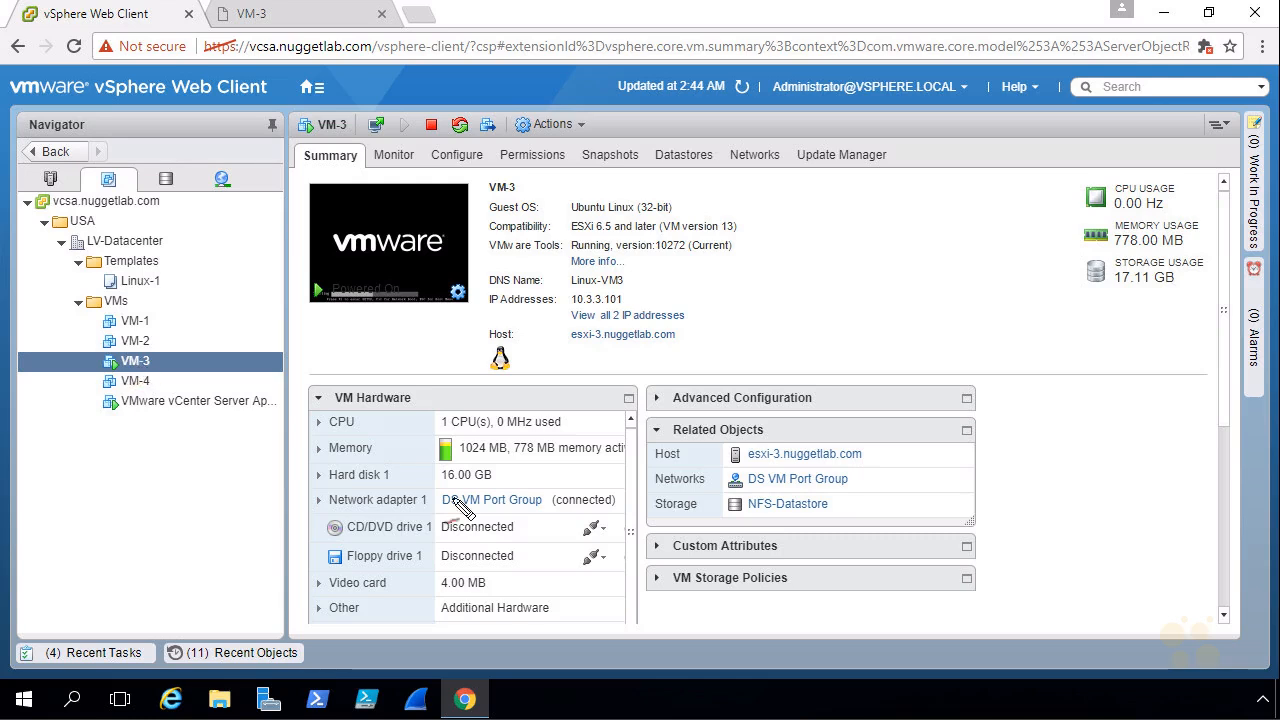
{"action": "mouse_move", "coordinate": [446, 512]}
{"action": "left_mouse_down"}
{"action": "mouse_move", "coordinate": [462, 498]}
{"action": "mouse_move", "coordinate": [440, 537]}
{"action": "mouse_move", "coordinate": [525, 540]}
{"action": "mouse_move", "coordinate": [555, 505]}
{"action": "mouse_move", "coordinate": [450, 493]}
{"action": "mouse_move", "coordinate": [440, 536]}
{"action": "mouse_move", "coordinate": [515, 512]}
{"action": "left_mouse_up"}
{"action": "left_click_drag", "start_coordinate": [885, 478], "coordinate": [856, 483]}
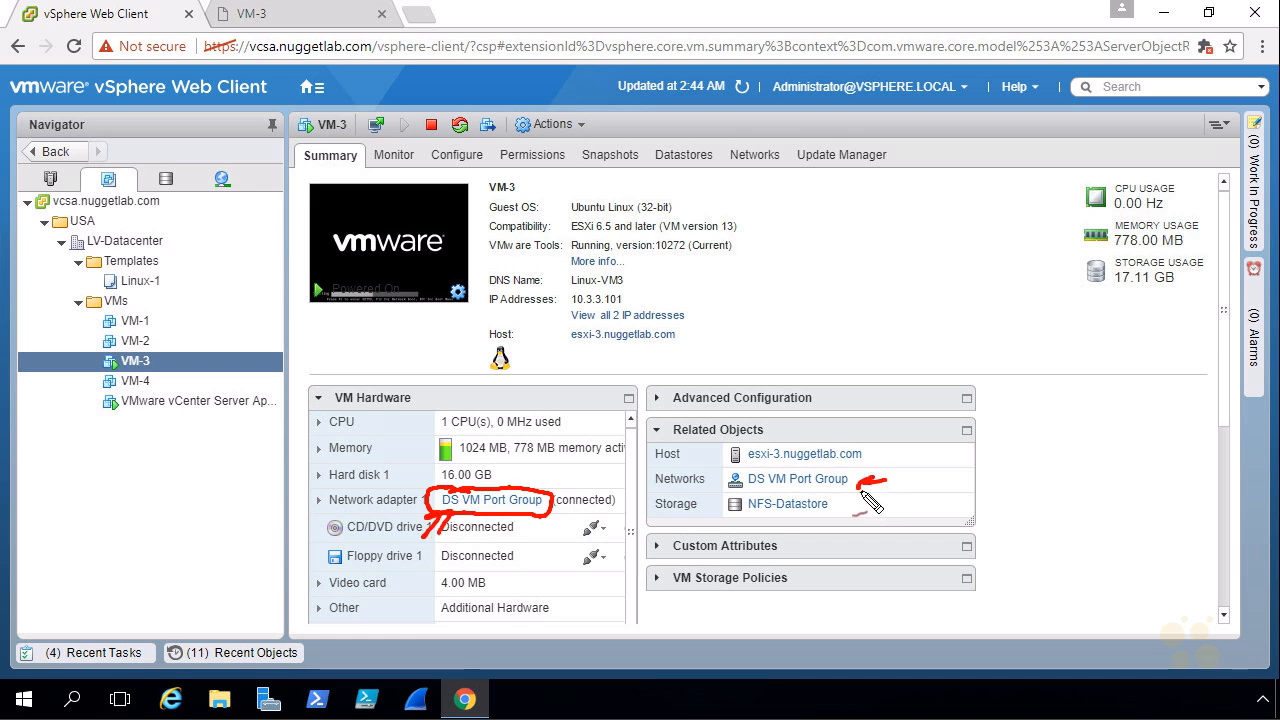
{"action": "left_click_drag", "start_coordinate": [870, 547], "coordinate": [884, 543]}
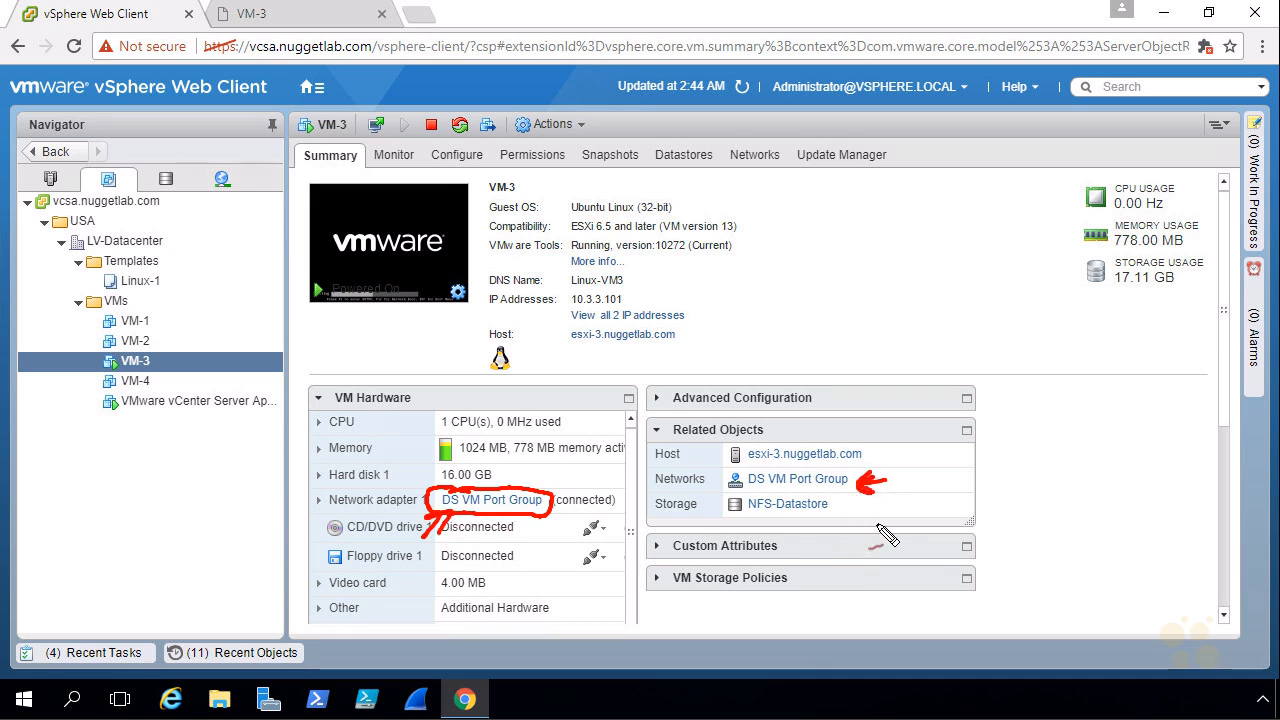